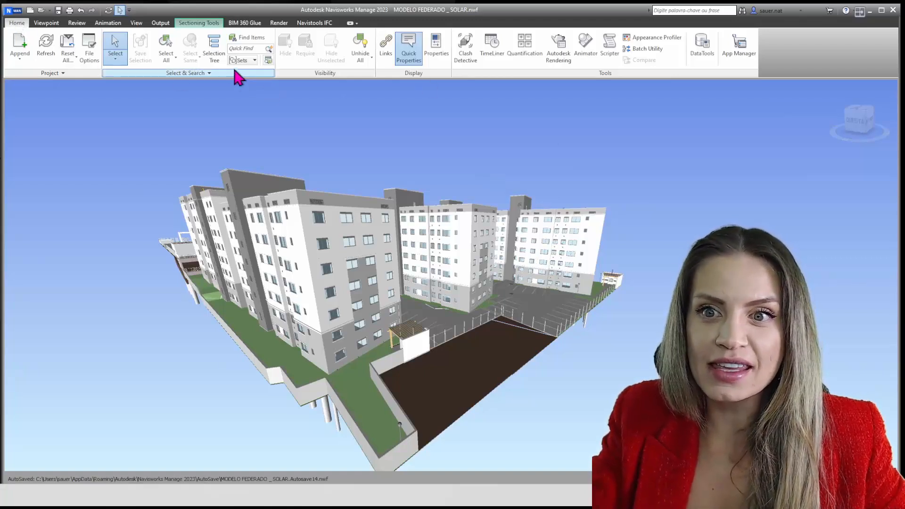
Display the Selection Tree, widen its panel to show the full file names, and set it to the Standard view
left_click(220, 63)
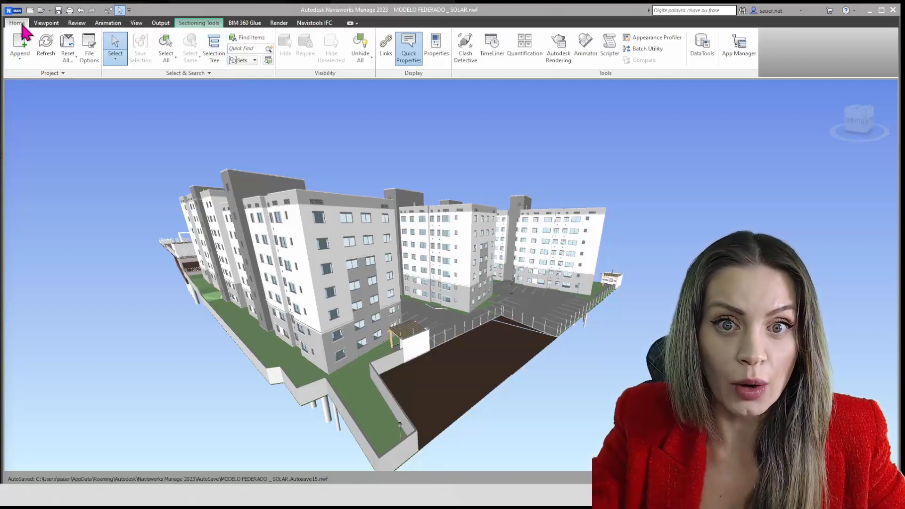
left_click(216, 58)
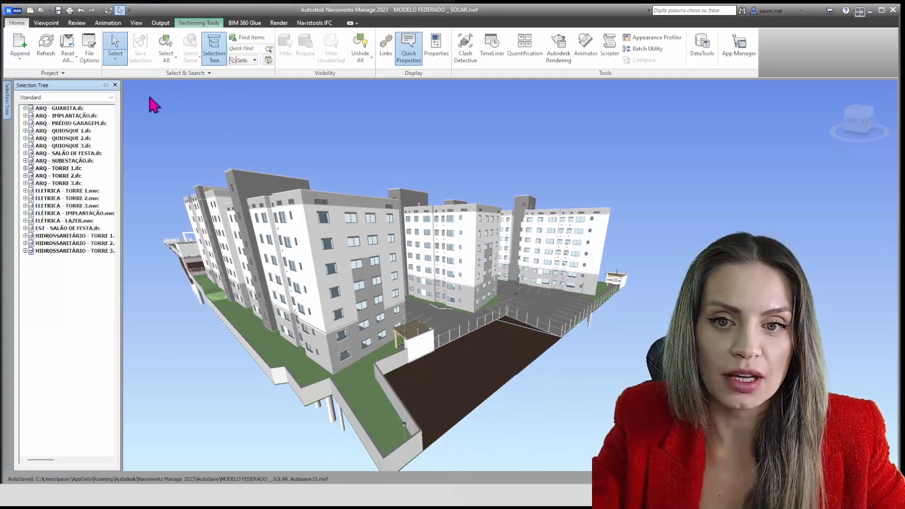
left_click_drag(124, 112, 187, 102)
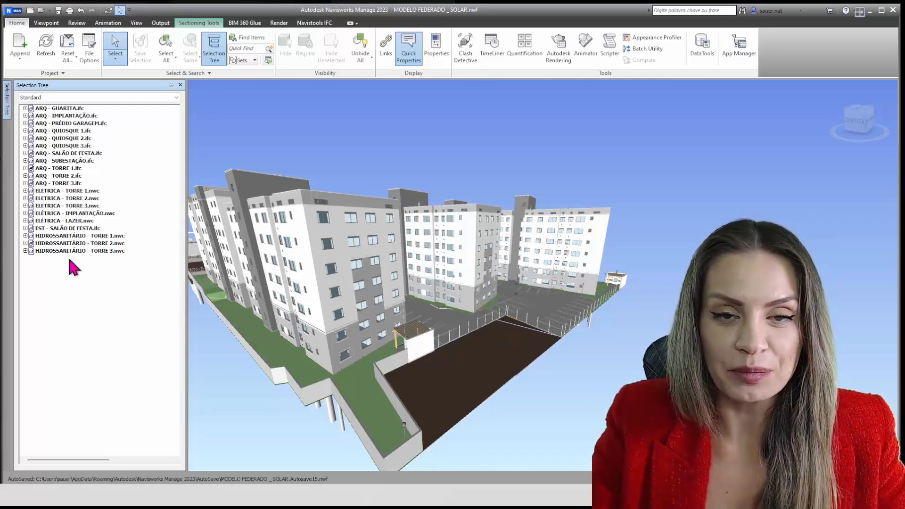
left_click(177, 97)
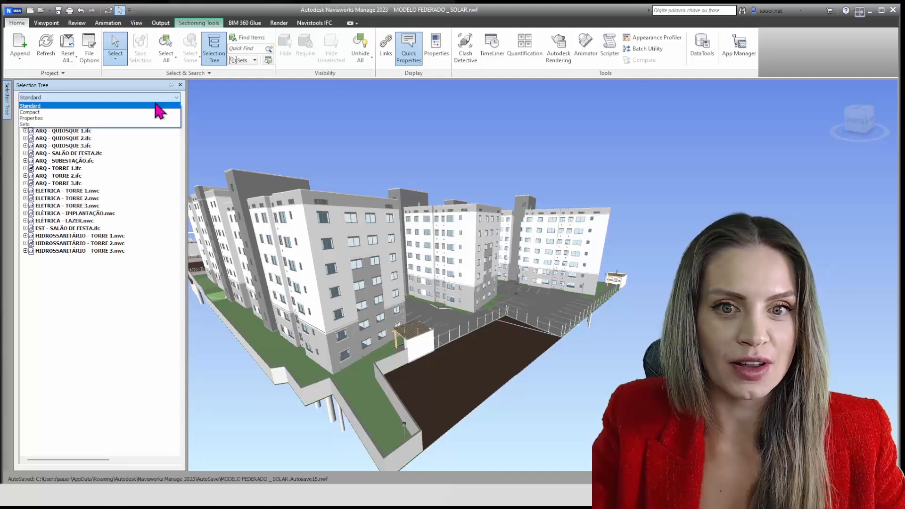
left_click(49, 107)
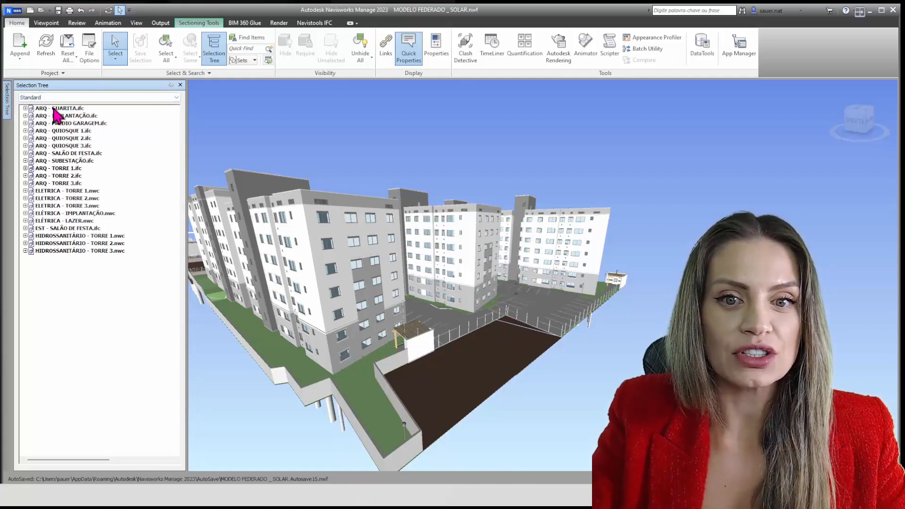
Select the architectural files one after another from ARQ - GUARITA.ifc to ARQ - QUIOSQUE 2.ifc to locate each in the model
left_click(51, 109)
left_click(53, 115)
left_click(55, 123)
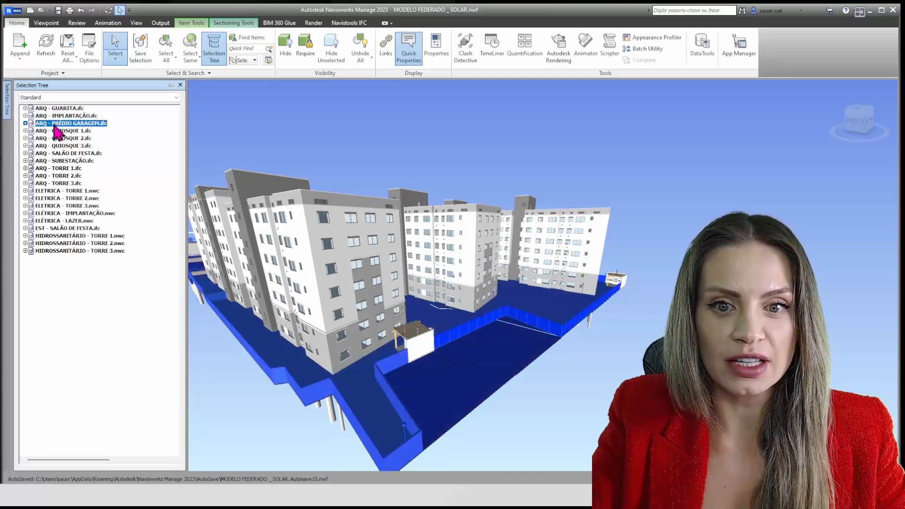
left_click(56, 132)
left_click(57, 138)
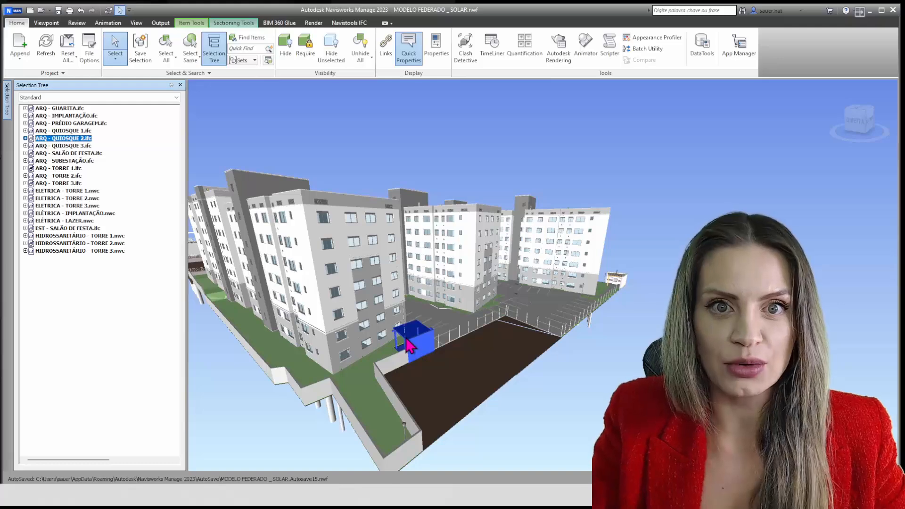
mouse_move(408, 346)
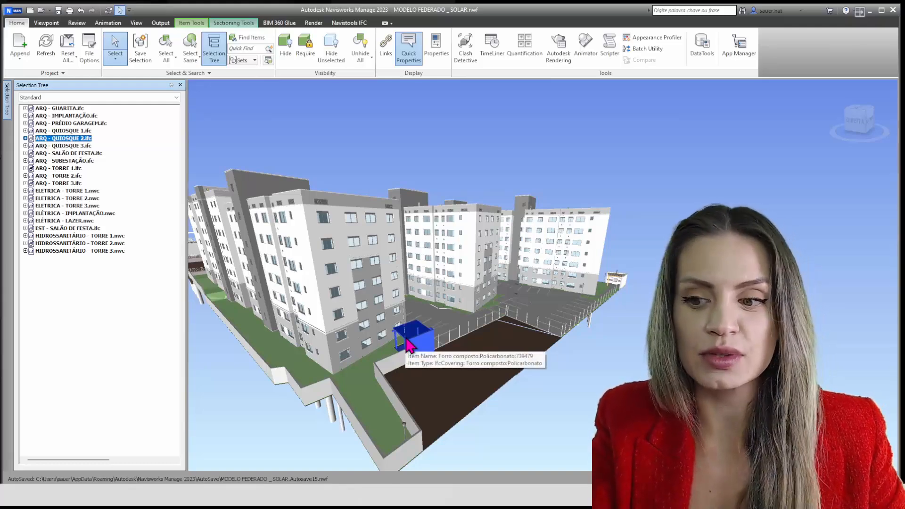
key("ctrl")
key("ctrl")
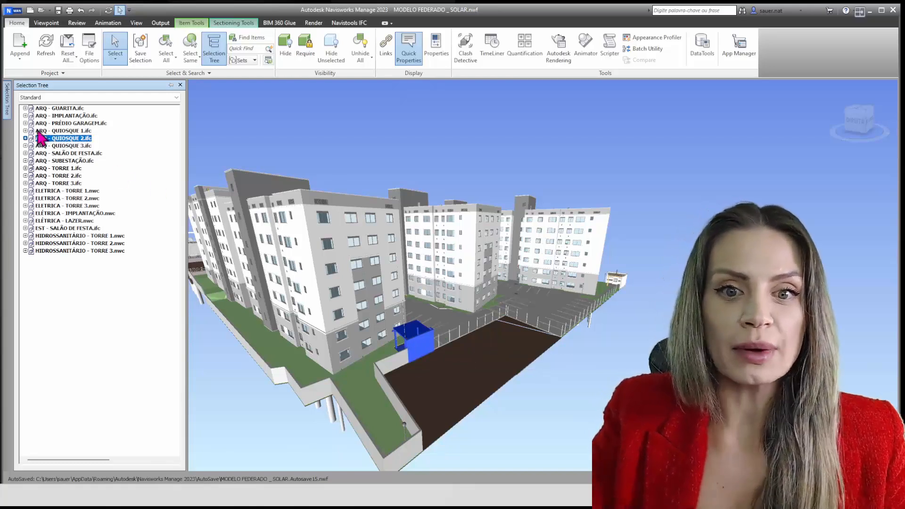
key("ctrl")
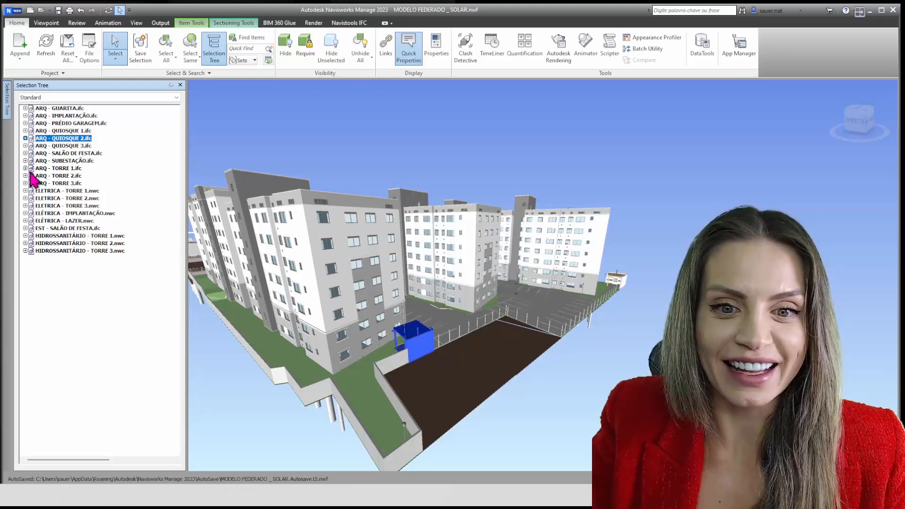
Expand ARQ - QUIOSQUE 2.ifc, inspect its <No level> branch down to Opening, and collapse that branch
left_click(25, 138)
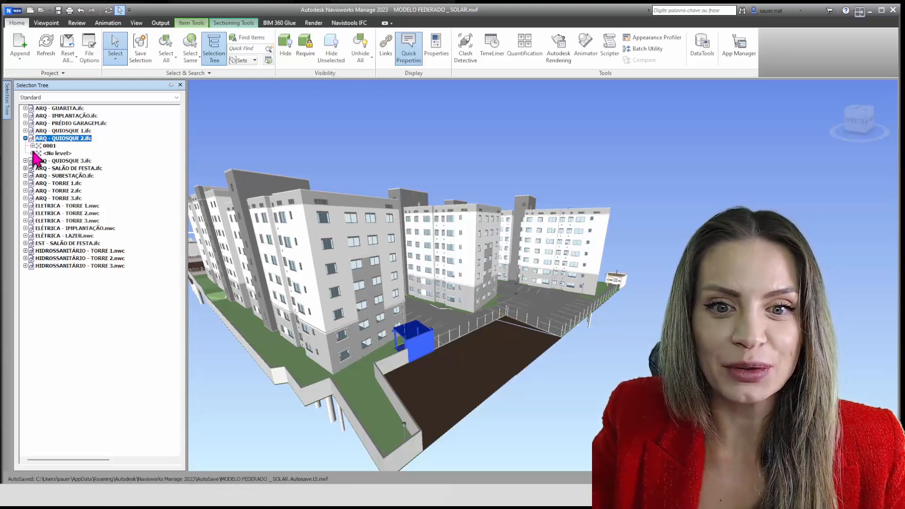
left_click(33, 153)
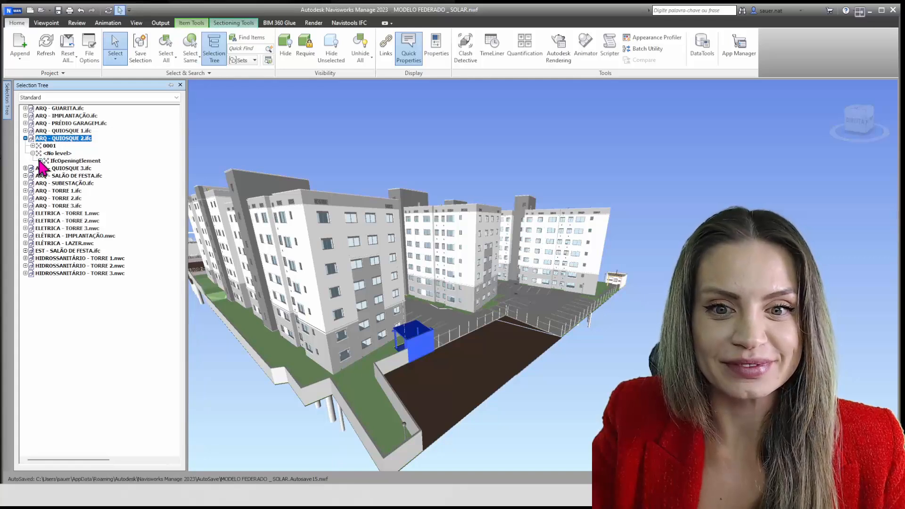
left_click(40, 161)
left_click(47, 168)
left_click(48, 168)
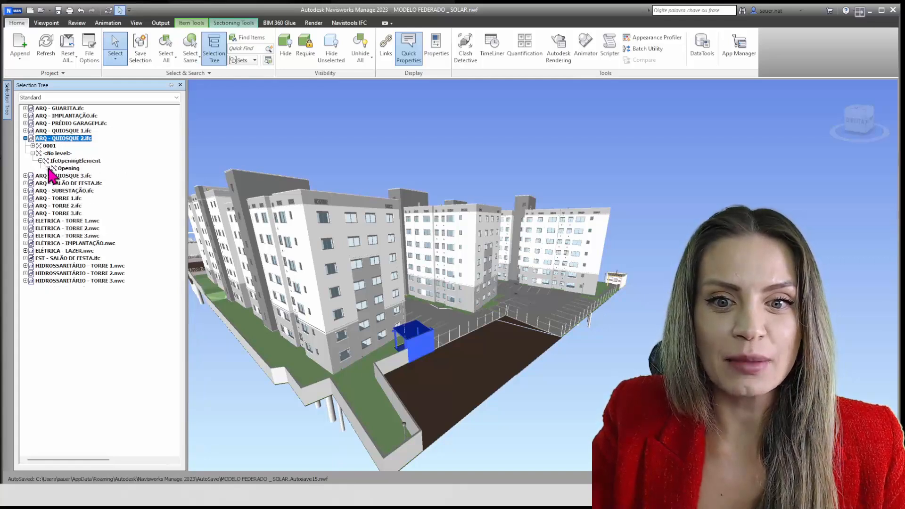
left_click(32, 153)
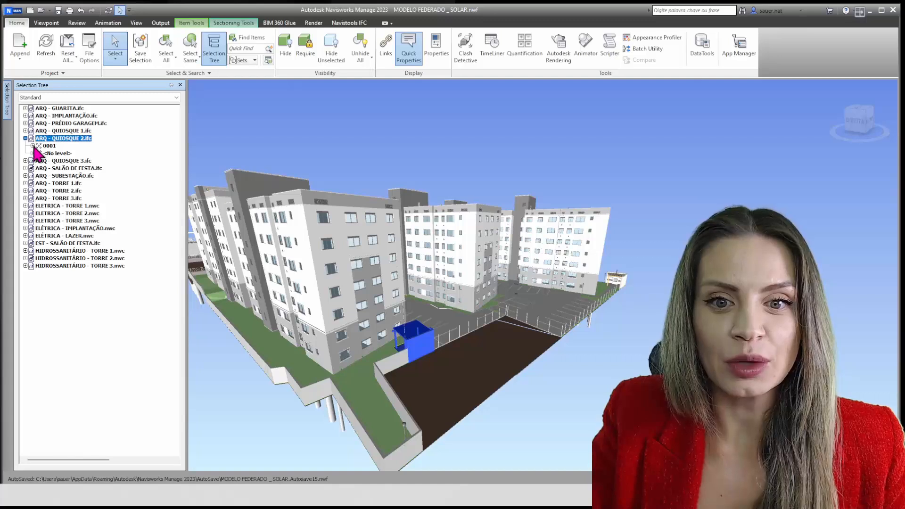
Expand branch 0001 of ARQ - QUIOSQUE 2.ifc through Default and IFCBUILDING down to the element classes of 1 - Térreo and 2 - 2º Pav
left_click(33, 146)
left_click(40, 153)
left_click(47, 161)
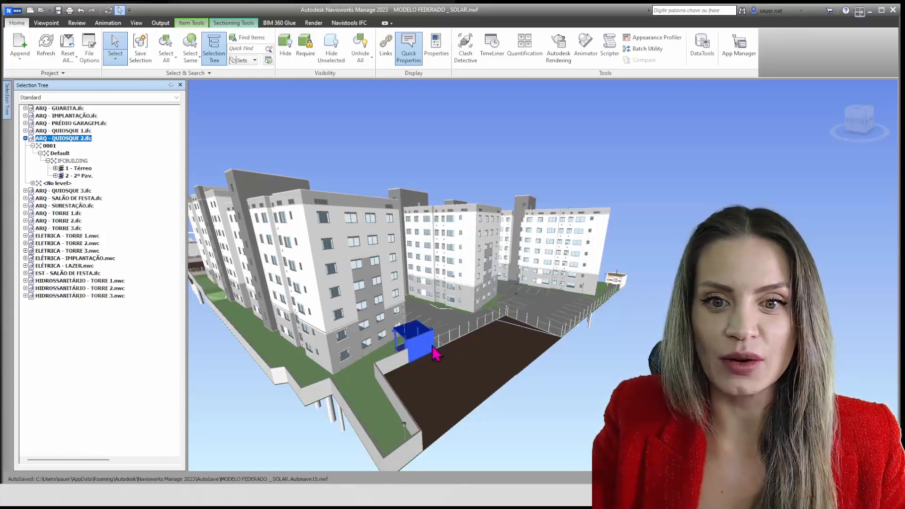
scroll(427, 354, "up", 5)
middle_click_drag(465, 372, 501, 358, "shift")
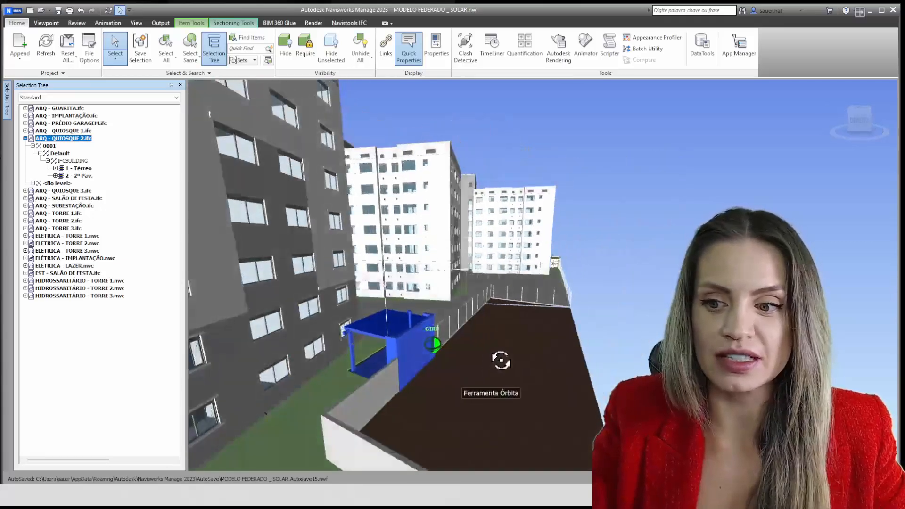
scroll(410, 353, "up", 4)
middle_click_drag(426, 349, 459, 330)
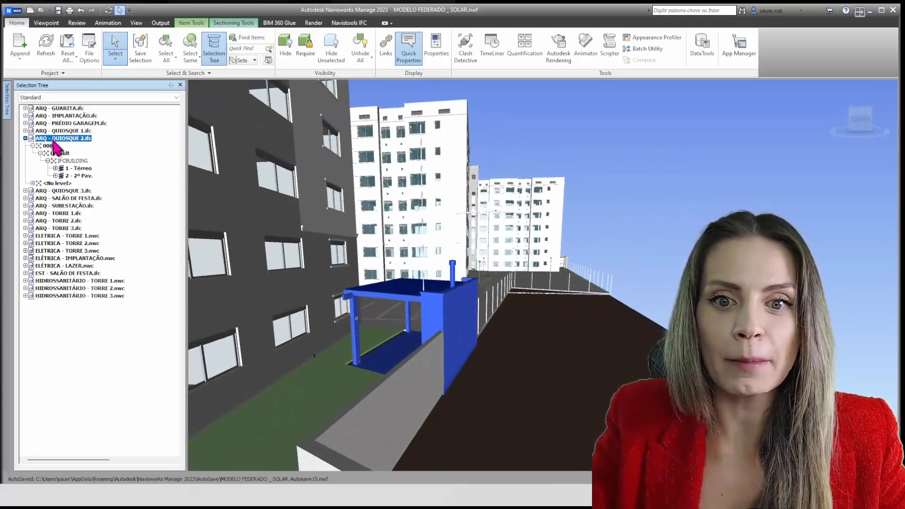
left_click(56, 175)
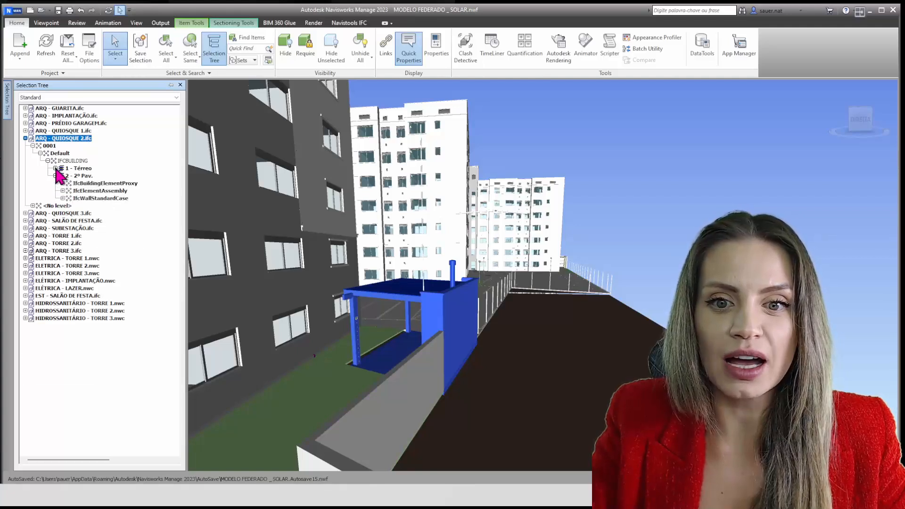
left_click(55, 168)
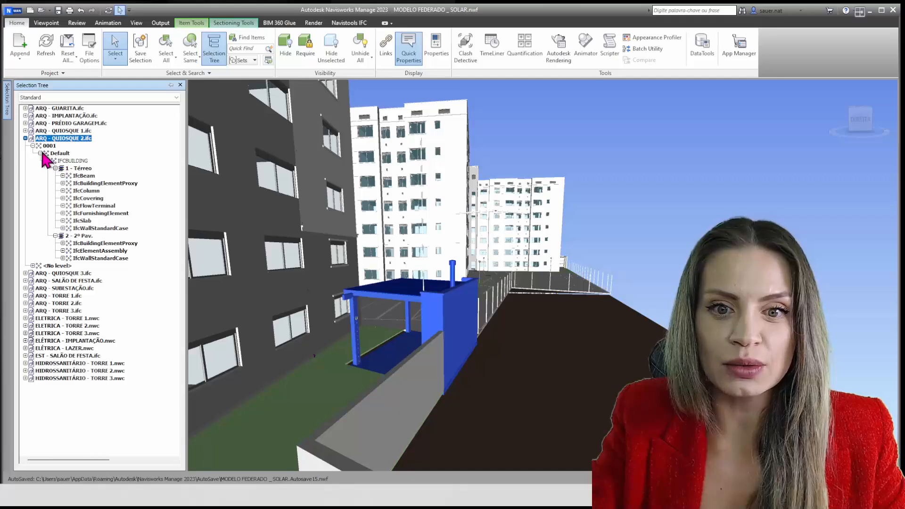
Highlight IfcOpeningElement under the kiosk's <No level> branch and collapse the branch again
left_click(33, 265)
left_click(72, 273)
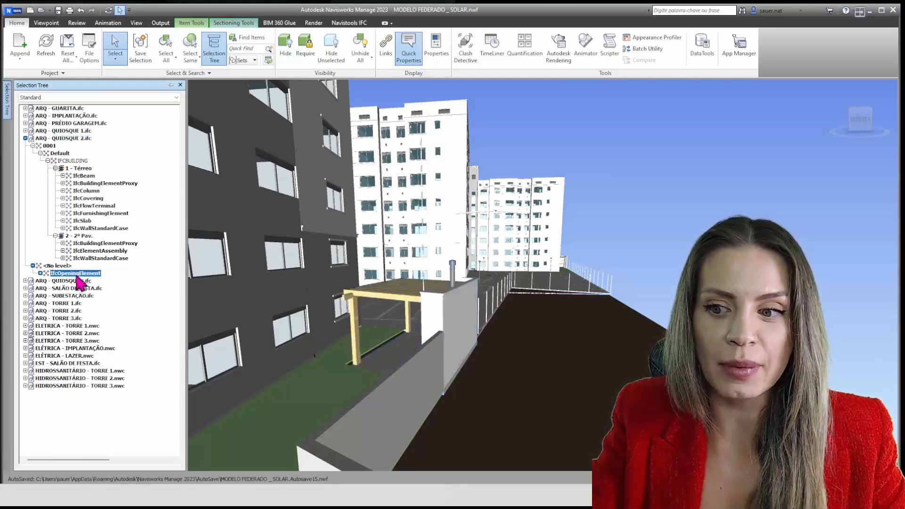
left_click(33, 265)
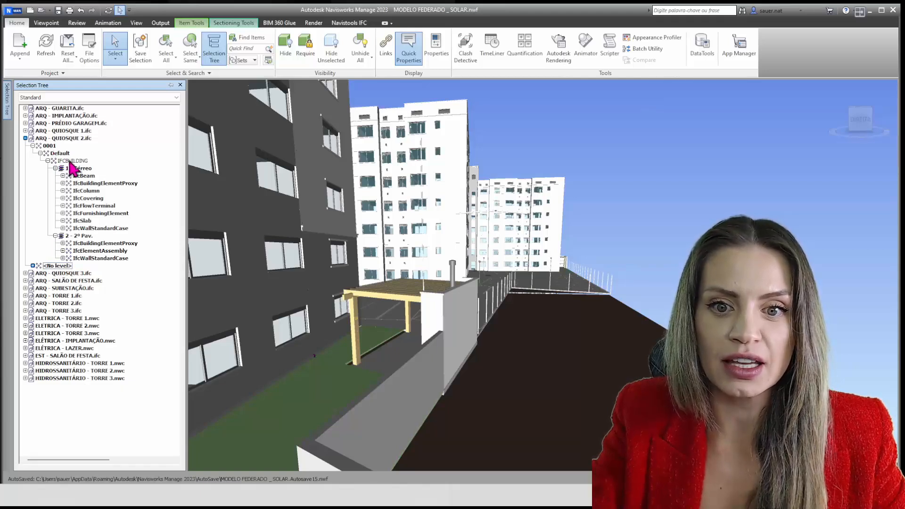
Highlight IFCBUILDING and compare the elements of 2 - 2º Pav. and 1 - Térreo on the kiosk up close
key("Left")
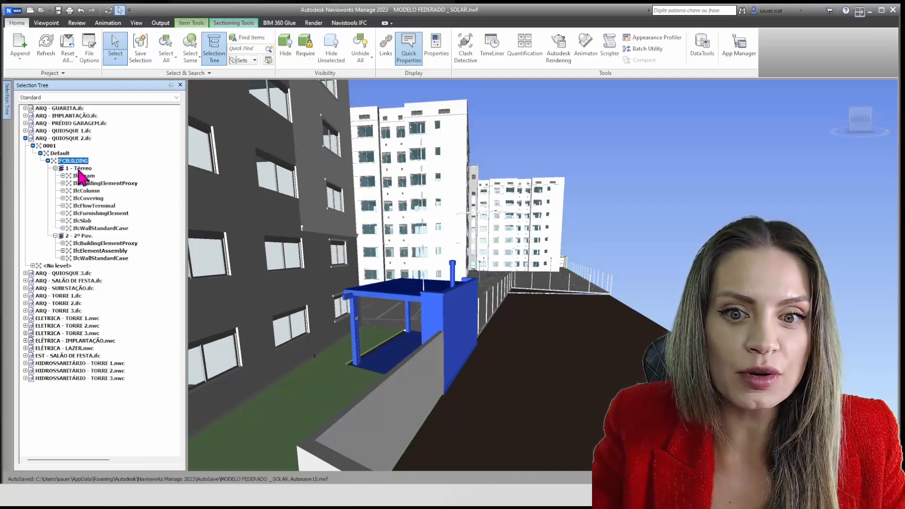
left_click(85, 236)
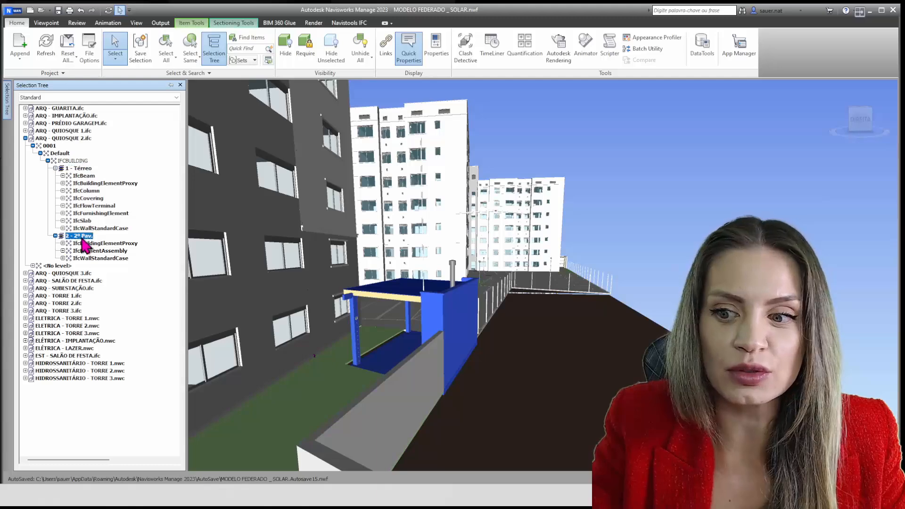
left_click(86, 169)
left_click(86, 237)
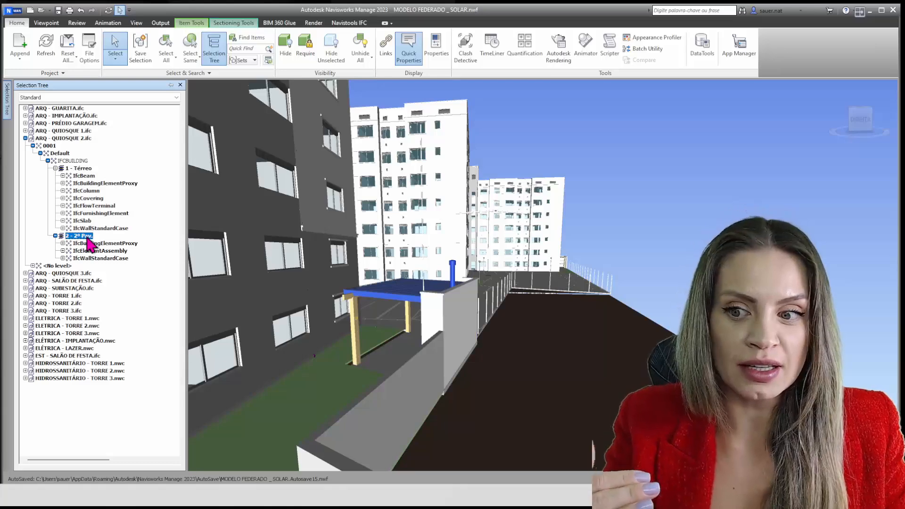
left_click(89, 170)
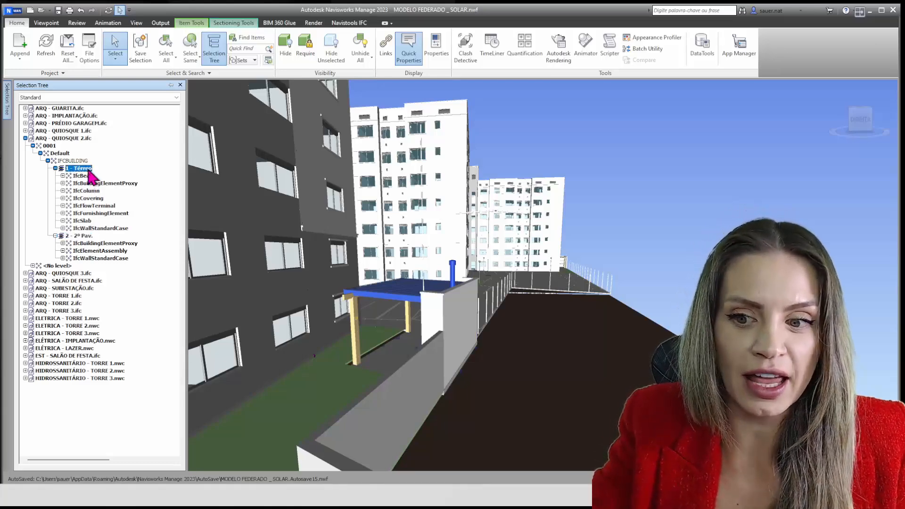
scroll(410, 335, "up", 5)
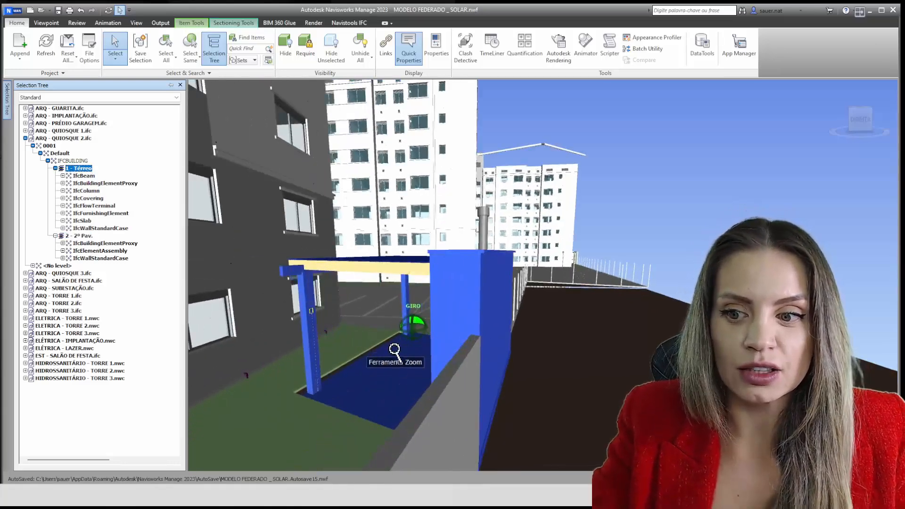
middle_click_drag(398, 360, 505, 369, "shift")
scroll(482, 358, "up", 1)
scroll(483, 359, "up", 3)
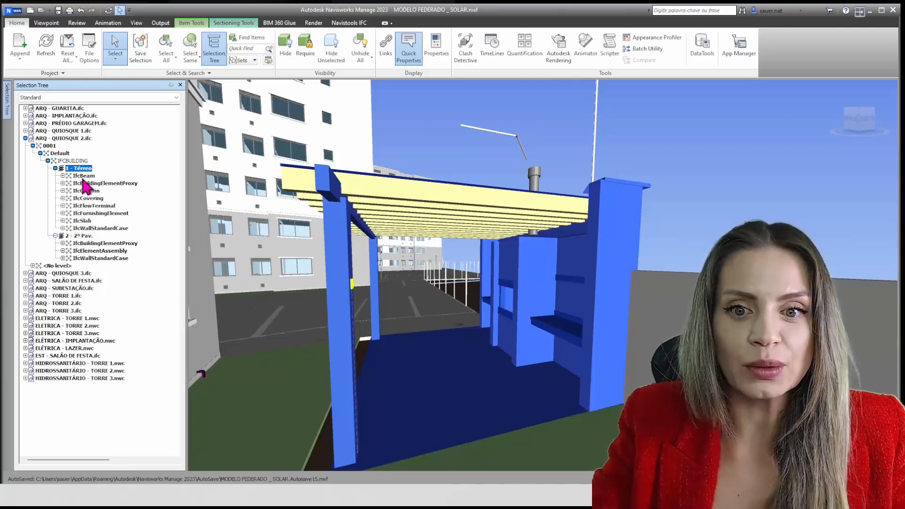
Highlight the IfcBeam and IfcWallStandardCase classes of 1 - Térreo in turn and examine the kiosk's walls closely
left_click(83, 178)
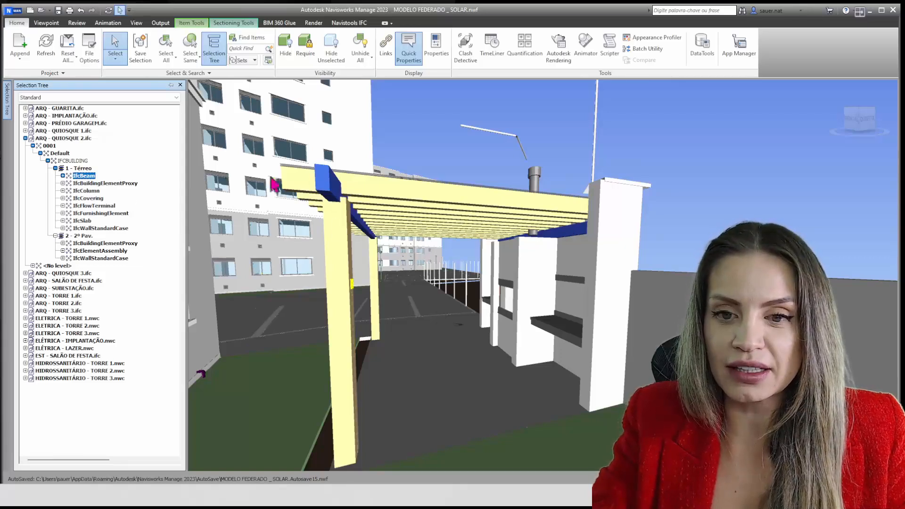
left_click(94, 228)
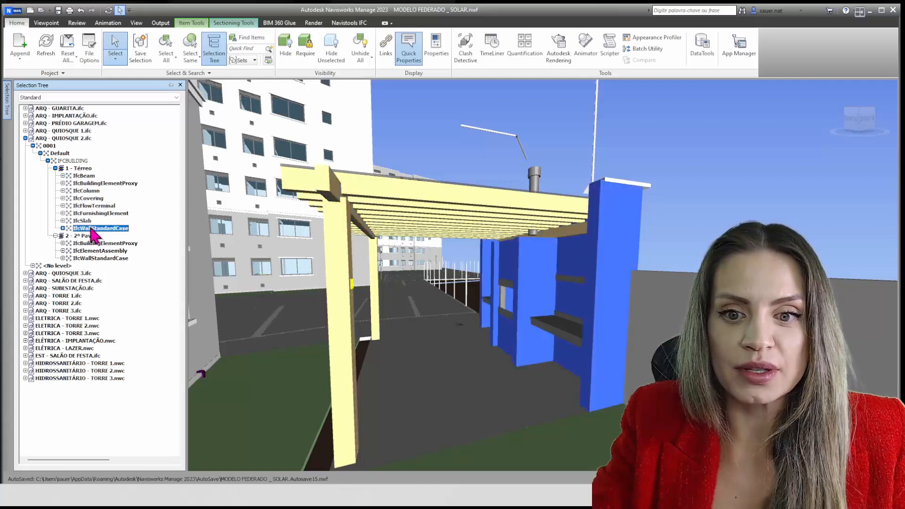
middle_click_drag(529, 326, 586, 319, "shift")
scroll(581, 310, "up", 4)
scroll(581, 310, "up", 2)
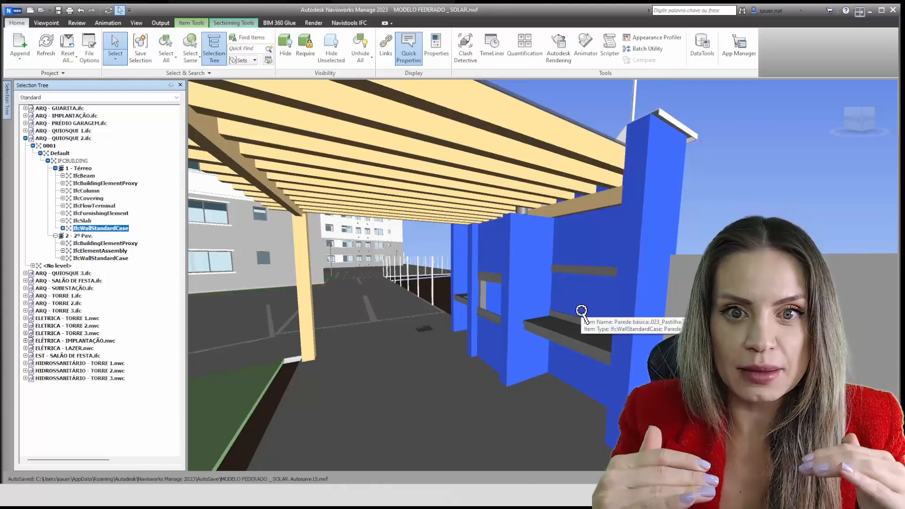
Clear the wall selection, highlight the whole ARQ - QUIOSQUE 2.ifc file, and deselect it
key("Escape")
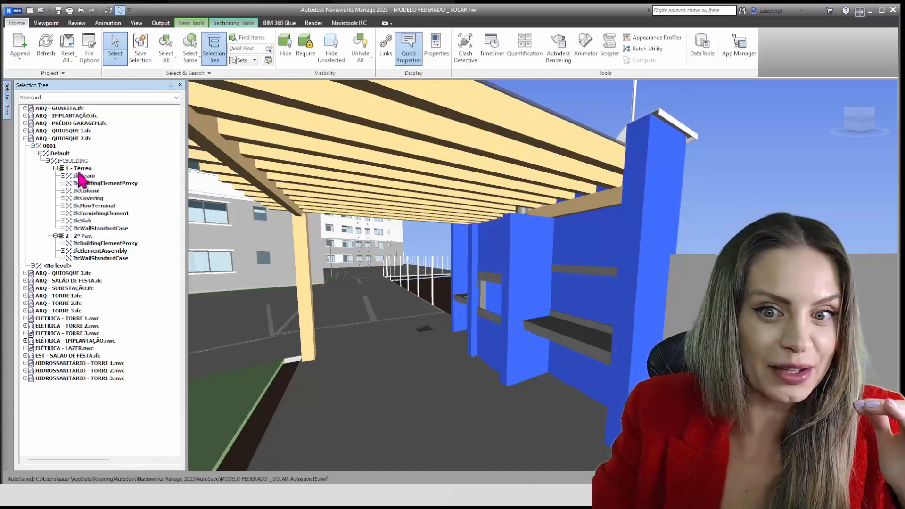
left_click(60, 139)
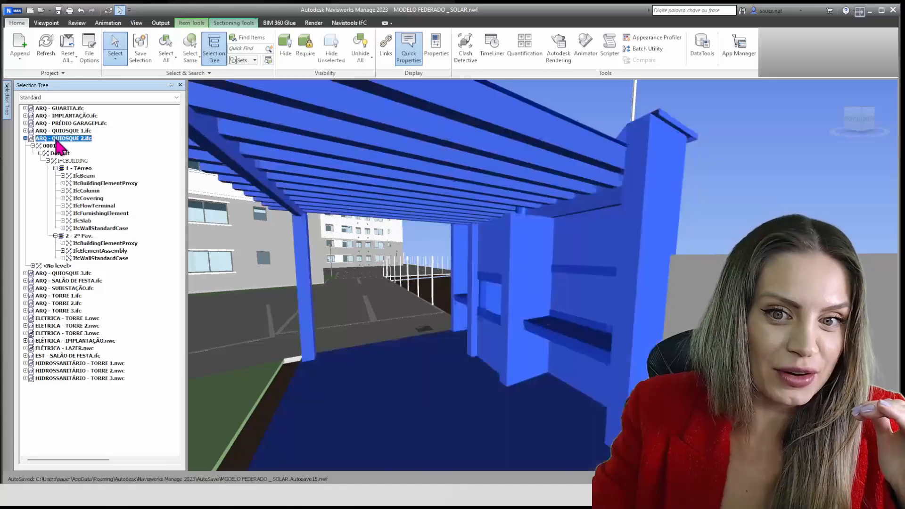
key("Escape")
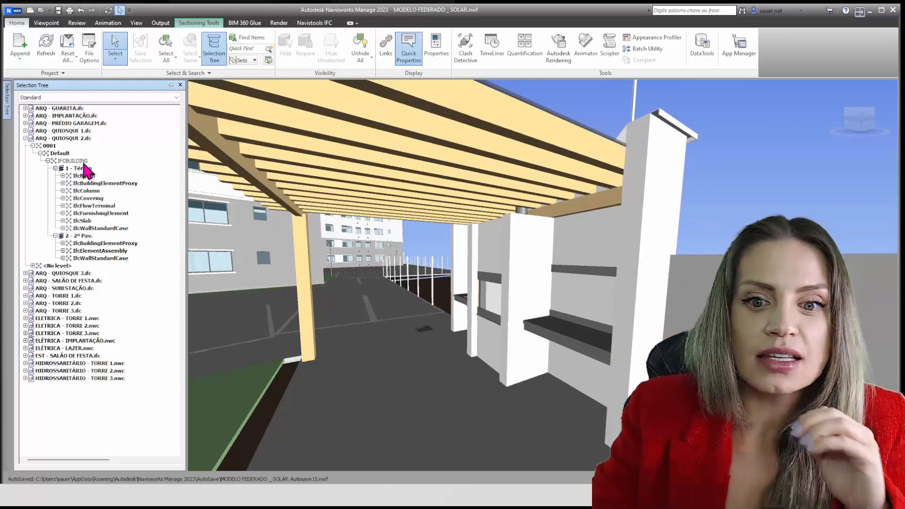
Expand IfcWallStandardCase under 1 - Térreo and widen the Selection Tree to read the wall type names
left_click(63, 228)
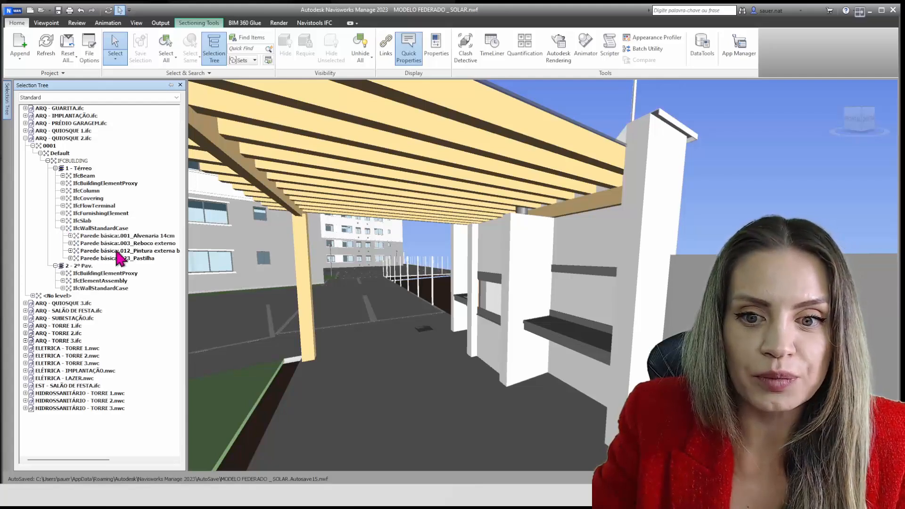
left_click_drag(186, 268, 244, 267)
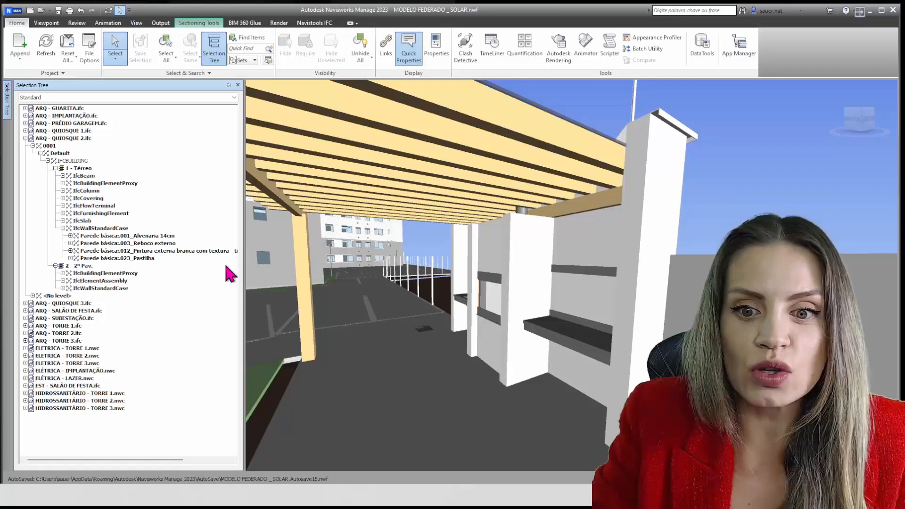
Highlight the wall types 001_Alvenaria 14cm, 003_Reboco externo, 012_Pintura externa branca and 023_Pastilha in turn and examine them on the kiosk
left_click(163, 237)
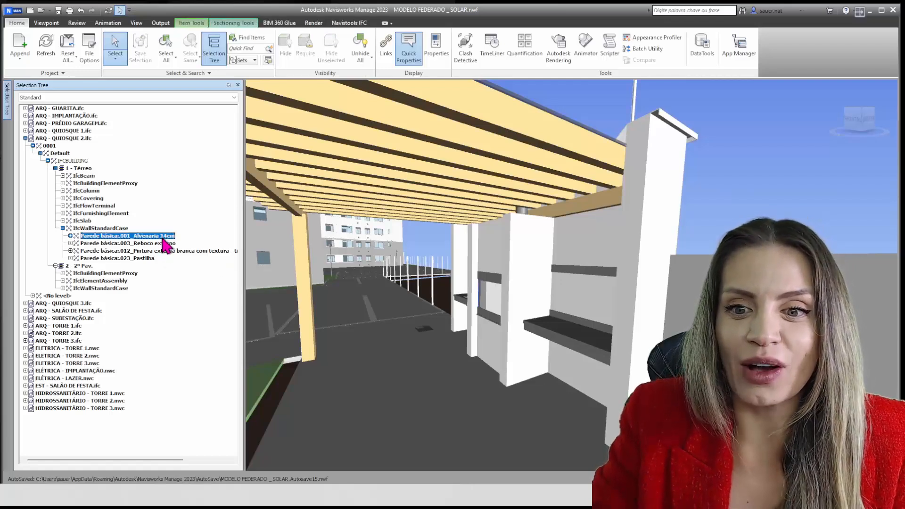
left_click(161, 244)
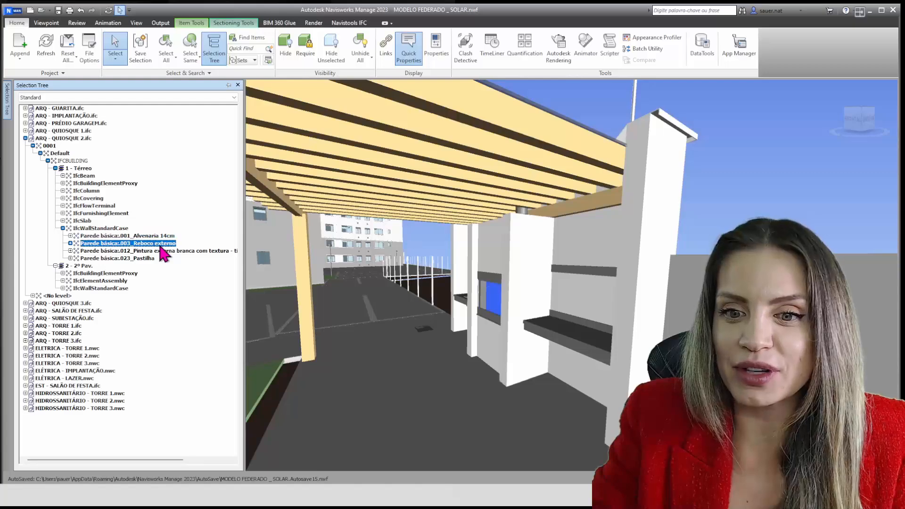
left_click(160, 251)
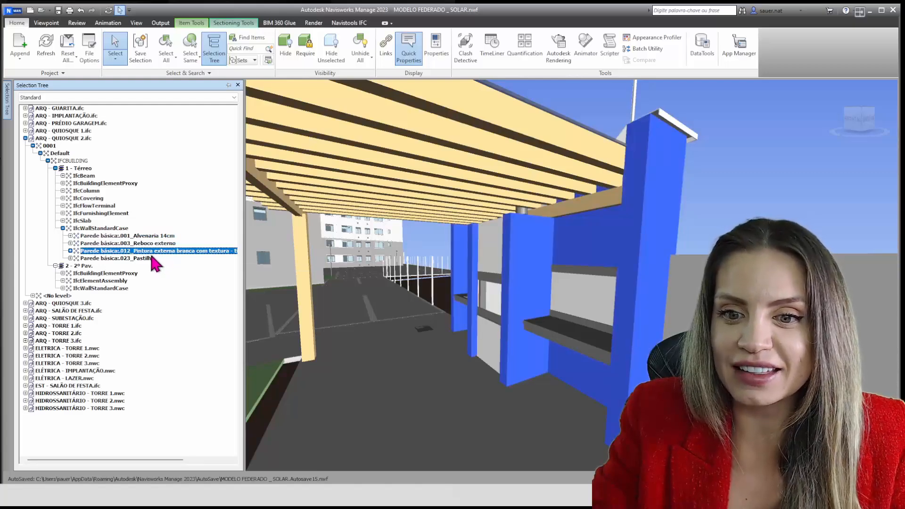
left_click(151, 258)
middle_click_drag(476, 254, 471, 315, "shift")
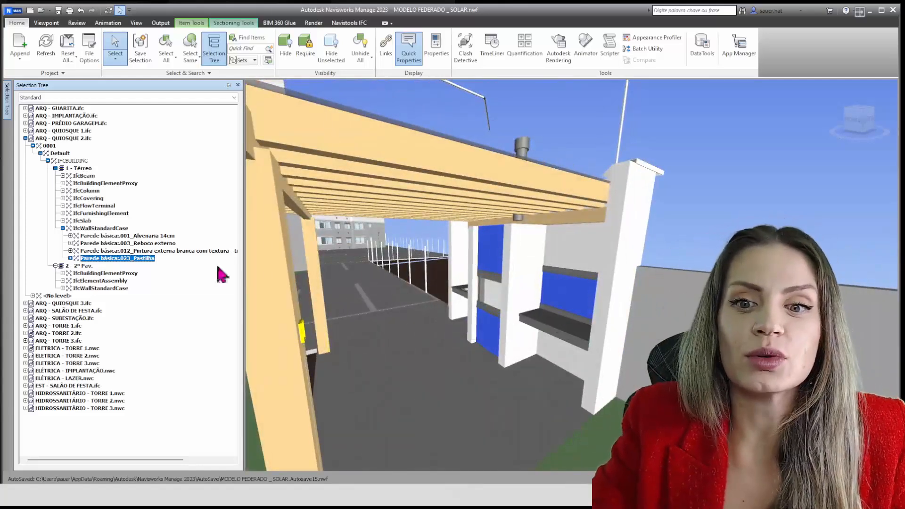
Compare selection levels by highlighting 001_Alvenaria 14cm, the 1 - Térreo level, and the whole ARQ - QUIOSQUE 2.ifc file
left_click(142, 235)
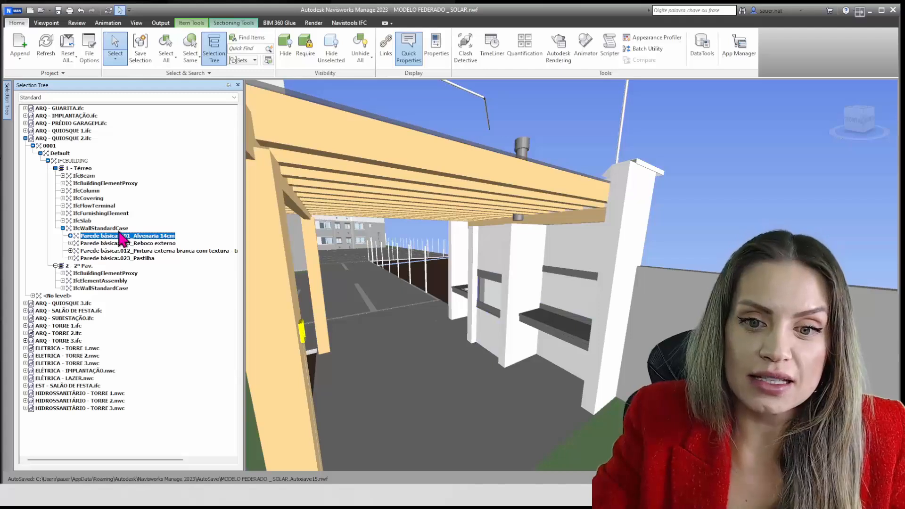
left_click(88, 169)
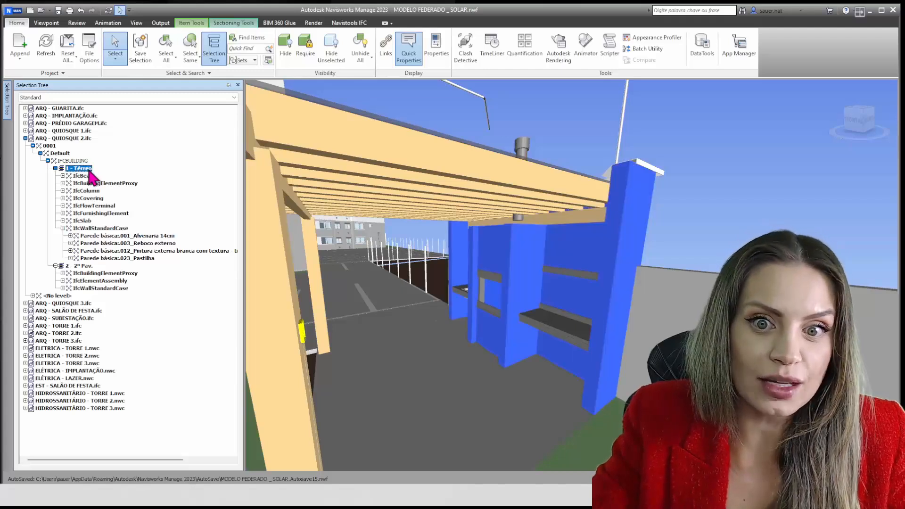
left_click(55, 139)
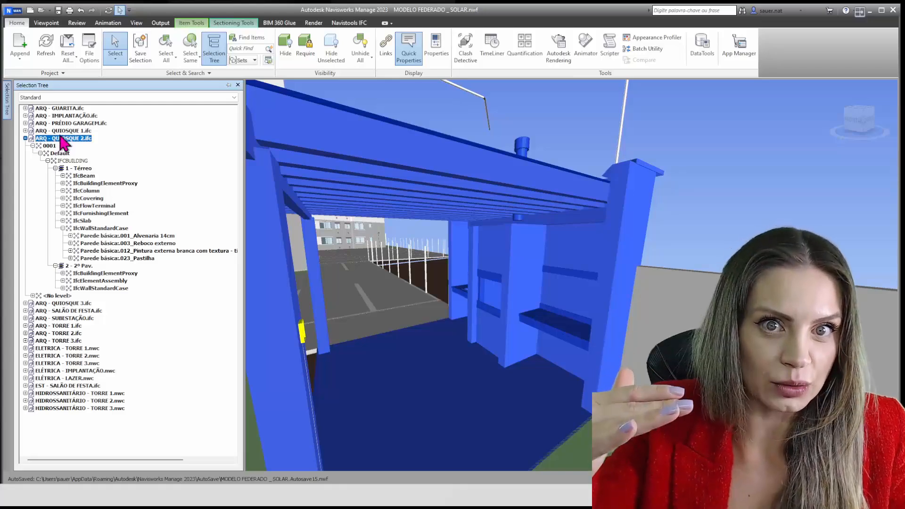
Expand 001_Alvenaria 14cm, highlight its first four individual walls one by one, and collapse the wall type again
left_click(70, 235)
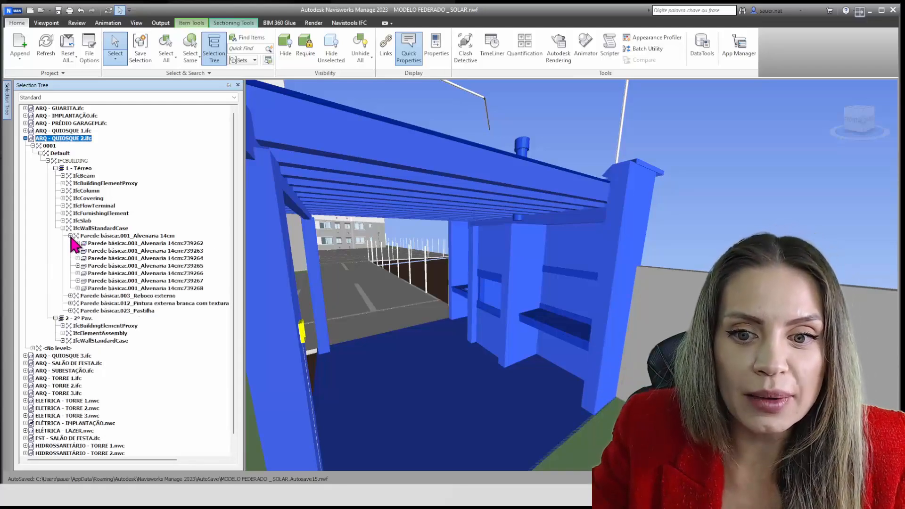
left_click(147, 243)
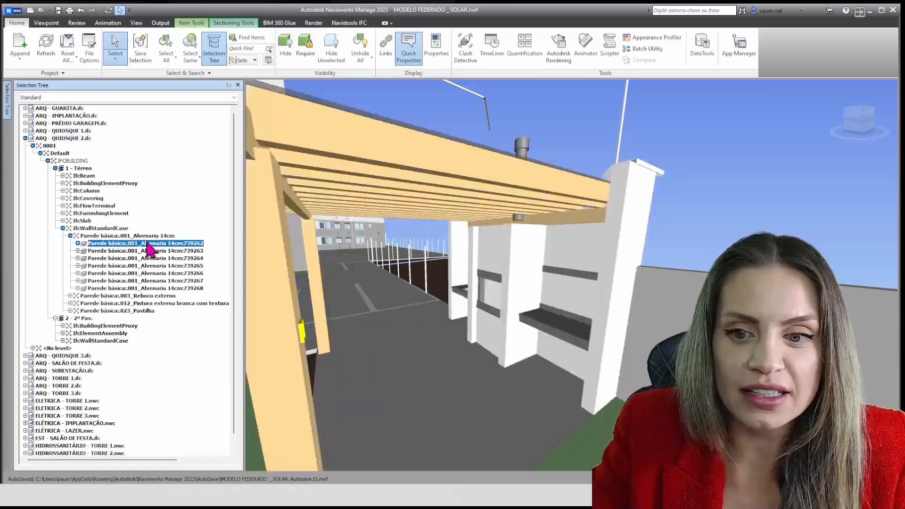
key("Down")
key("Down")
key("Down")
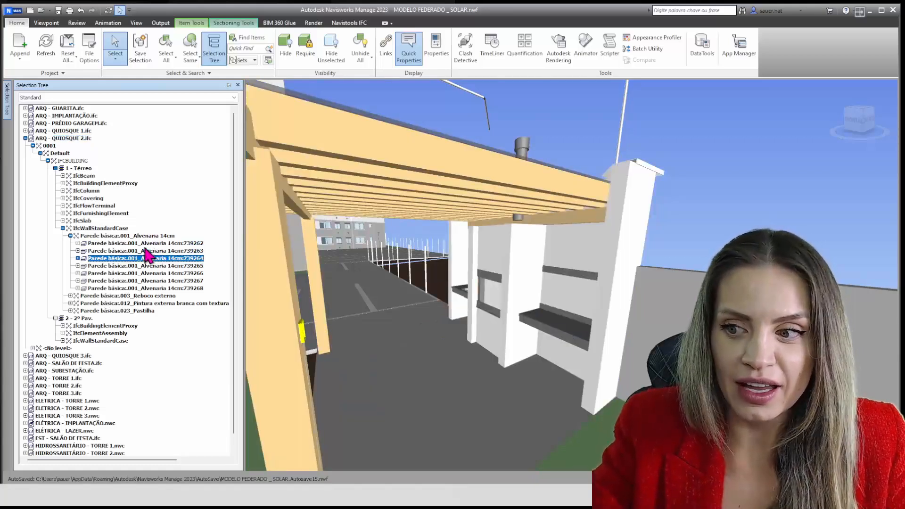
left_click(63, 228)
left_click(63, 228)
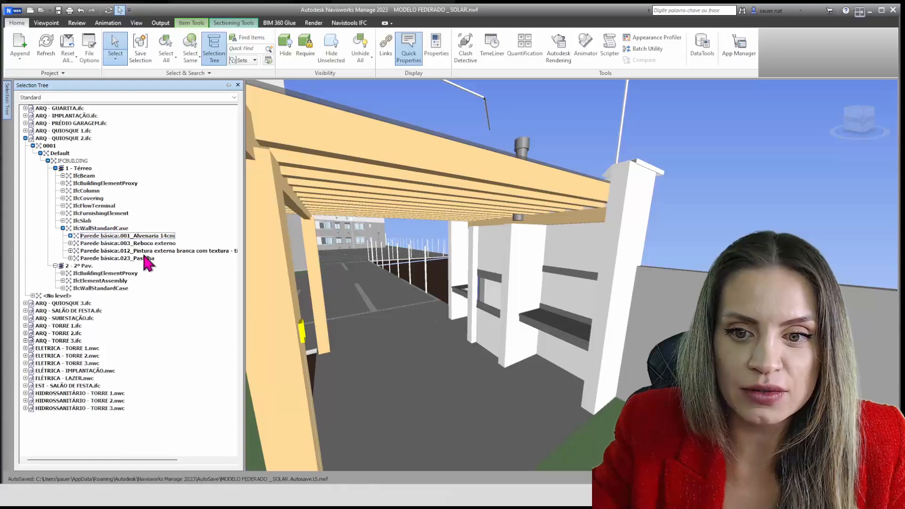
Expand 012_Pintura externa branca com textura and highlight its individual walls one after another to locate each on the kiosk
left_click(70, 250)
left_click(110, 259)
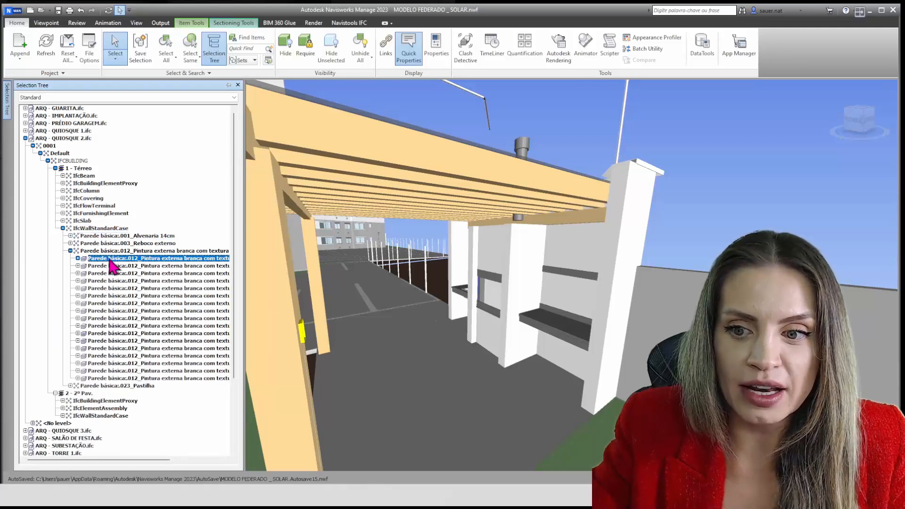
key("Down")
key("Down")
key("Down")
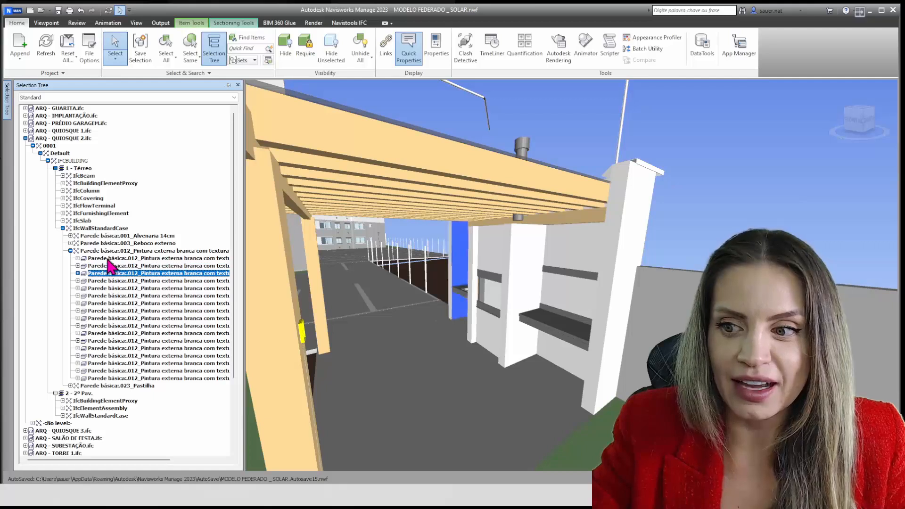
key("Down")
key("Down")
key("Down")
key("Down")
key("Down")
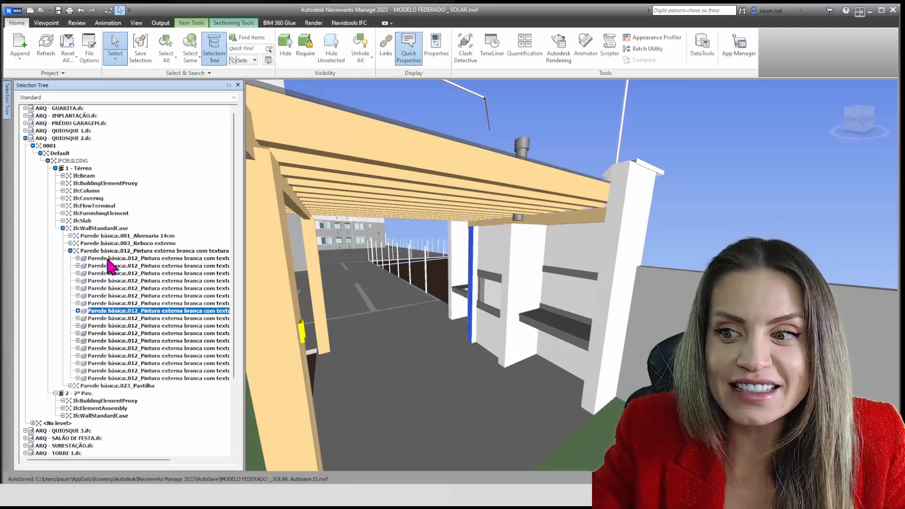
key("Down")
key("Down")
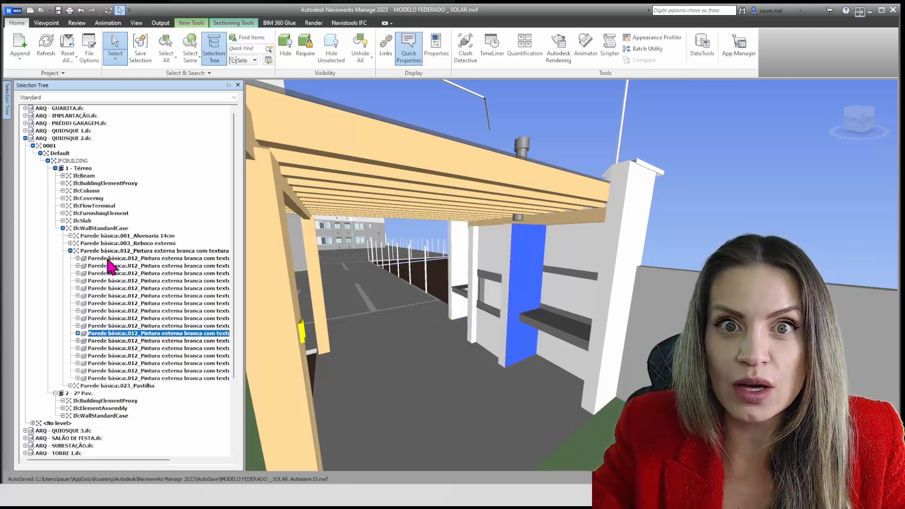
key("Down")
key("Down")
key("Down")
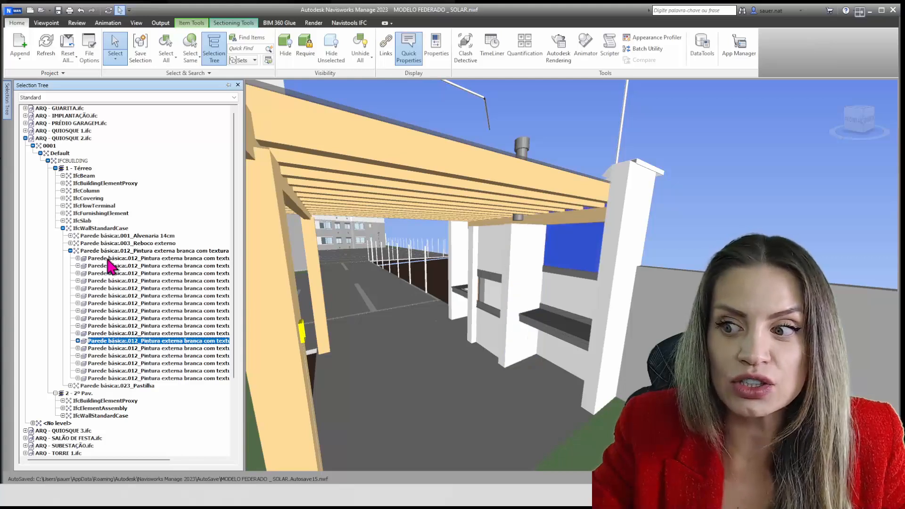
key("Down")
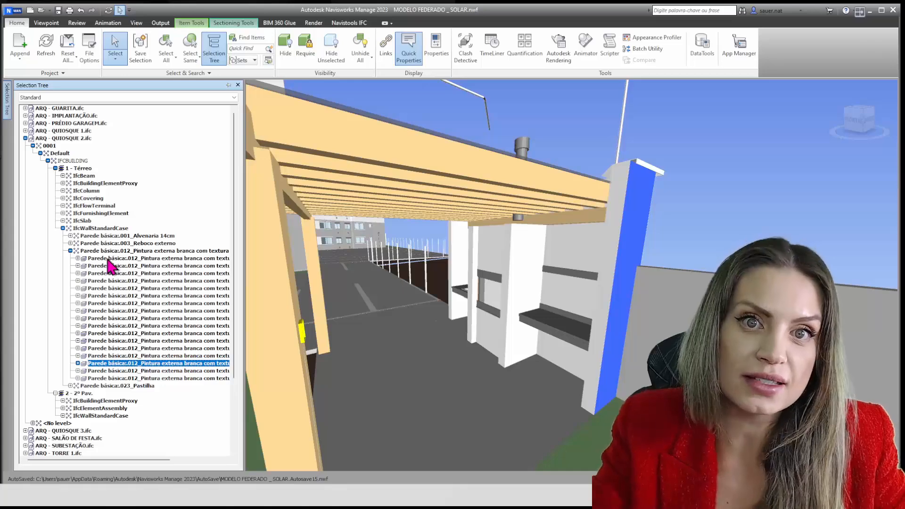
Expand the type's first wall and its Geometry Group, select the Pintura externa branca layer, and widen the Selection Tree
left_click(78, 258)
left_click(110, 267)
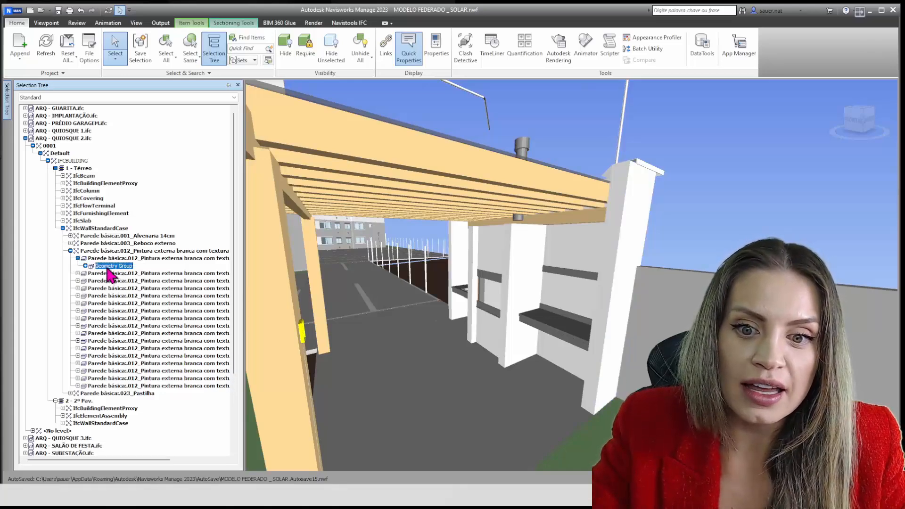
left_click(85, 265)
left_click(129, 274)
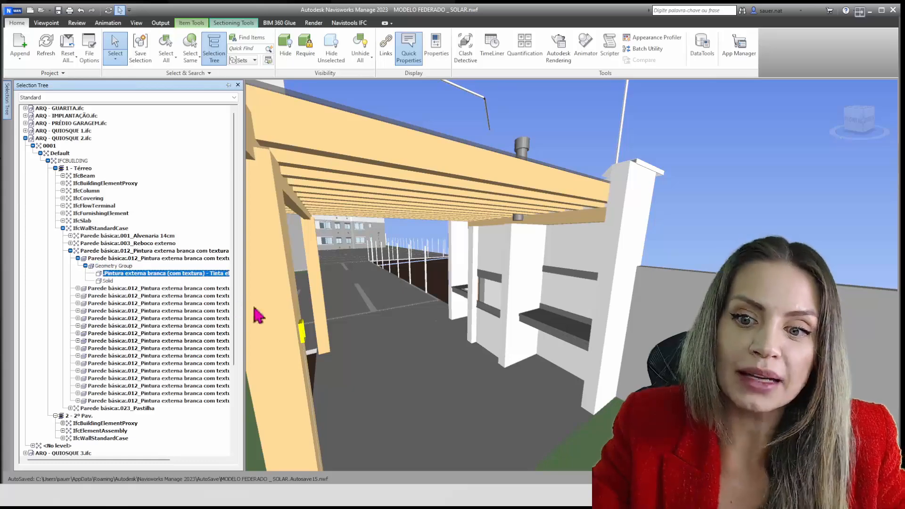
left_click_drag(243, 304, 343, 309)
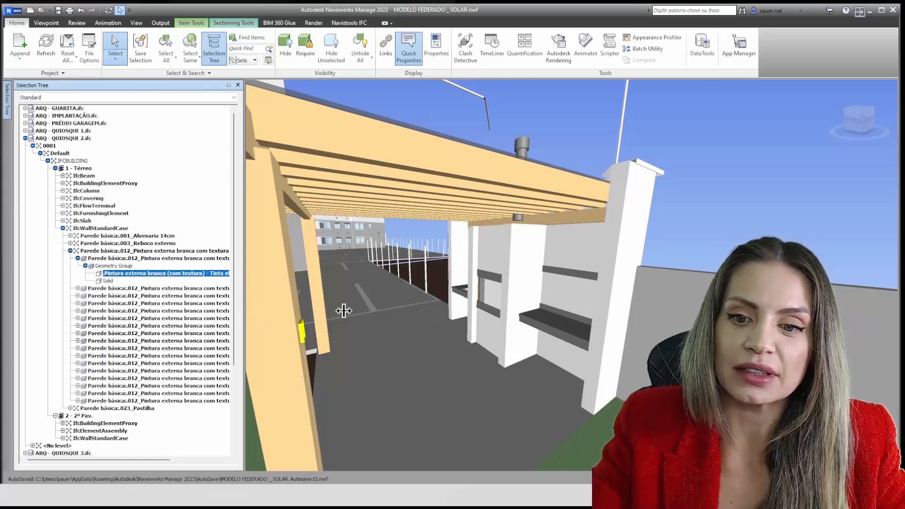
mouse_move(511, 283)
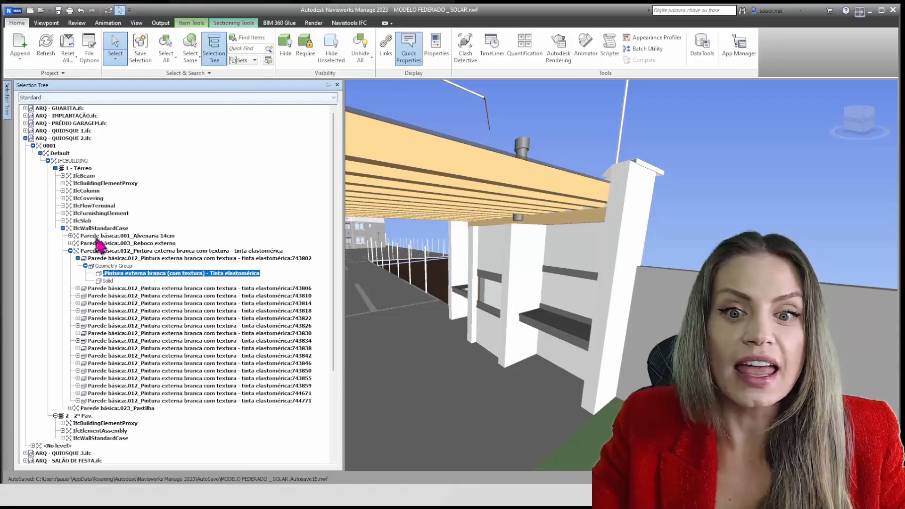
Collapse ARQ - QUIOSQUE 2.ifc, expand HIDROSSANITÁRIO - TORRE 2.nwc, and widen the Selection Tree to read its full entry names
left_click(25, 138)
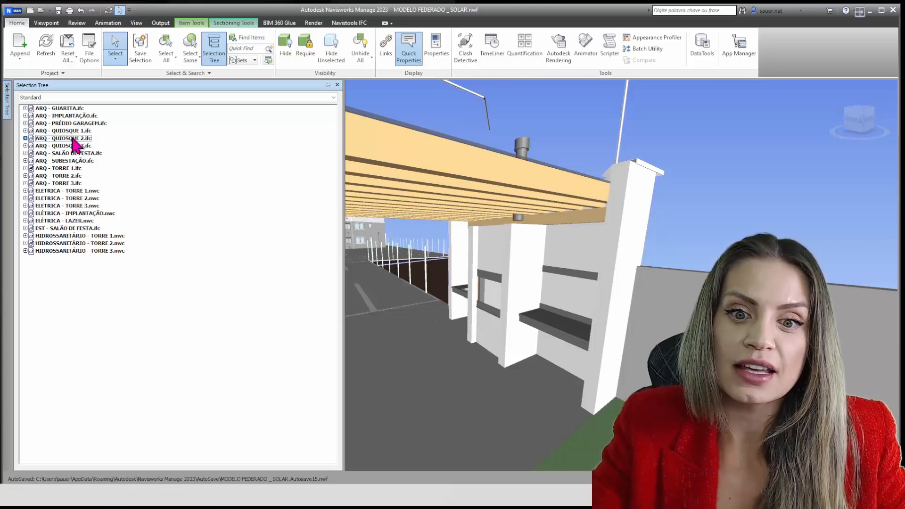
left_click(67, 244)
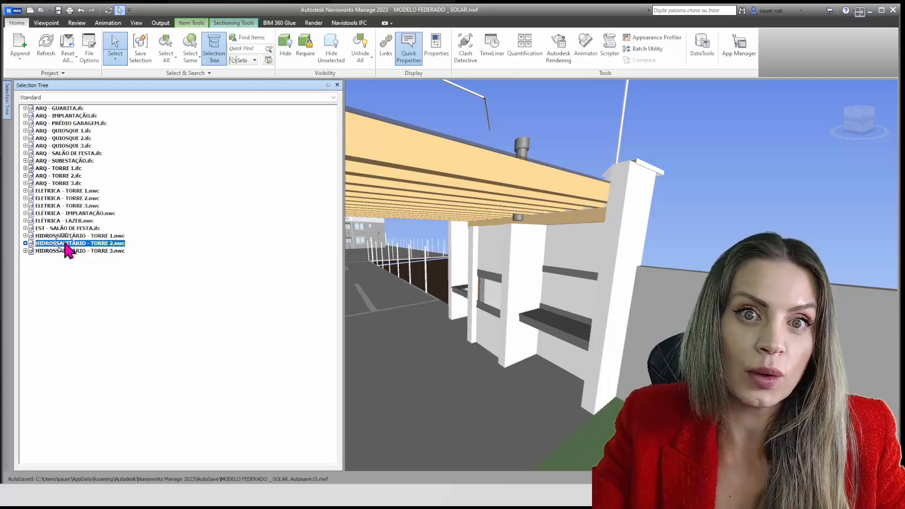
left_click(26, 244)
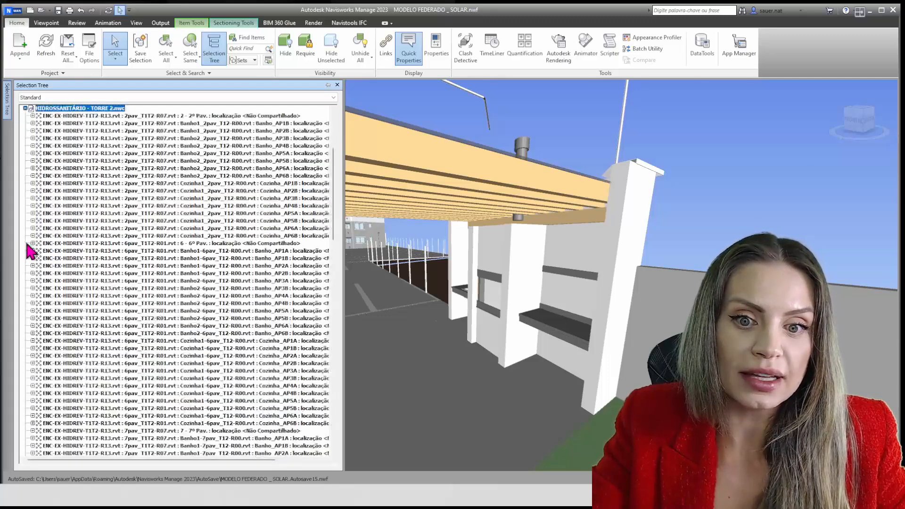
left_click_drag(344, 285, 429, 281)
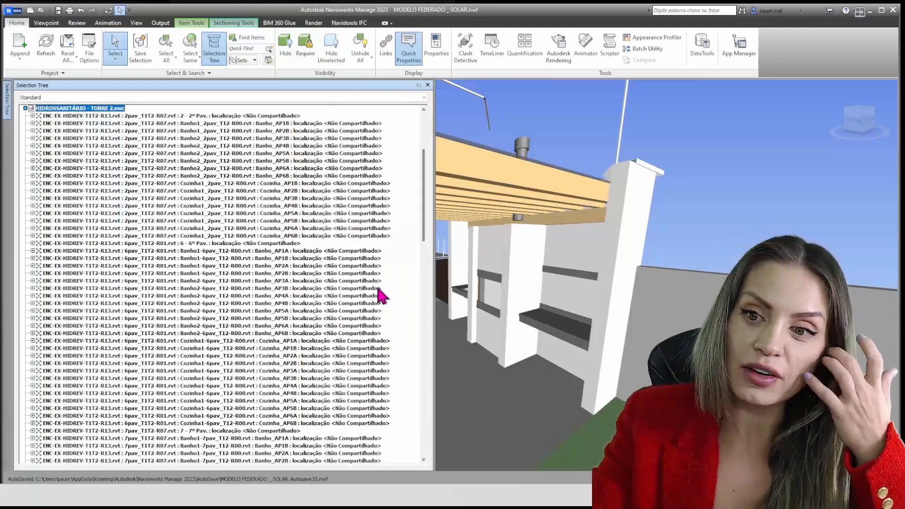
scroll(375, 296, "up", 1)
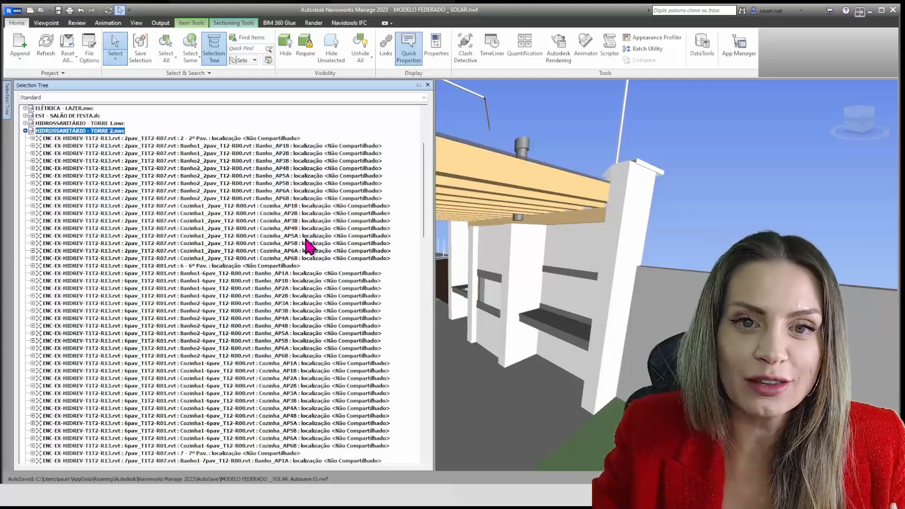
Isolate the 2 - 2º Pav. linked file of HIDROSSANITÁRIO - TORRE 2.nwc by hiding all unselected items
left_click(89, 140)
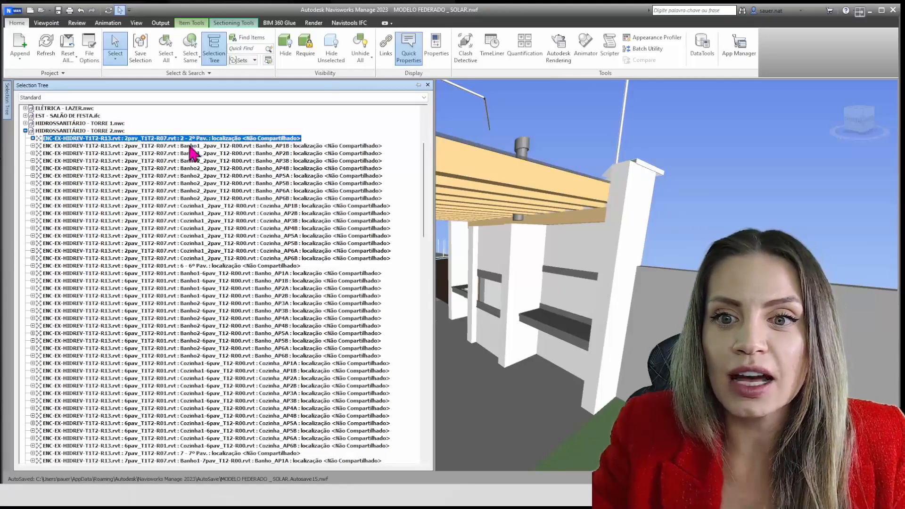
scroll(540, 258, "up", 10)
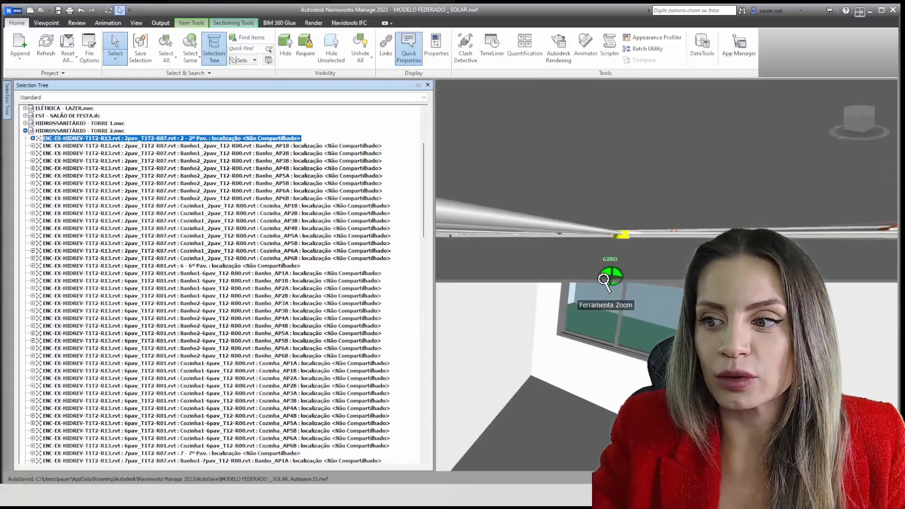
scroll(603, 285, "down", 15)
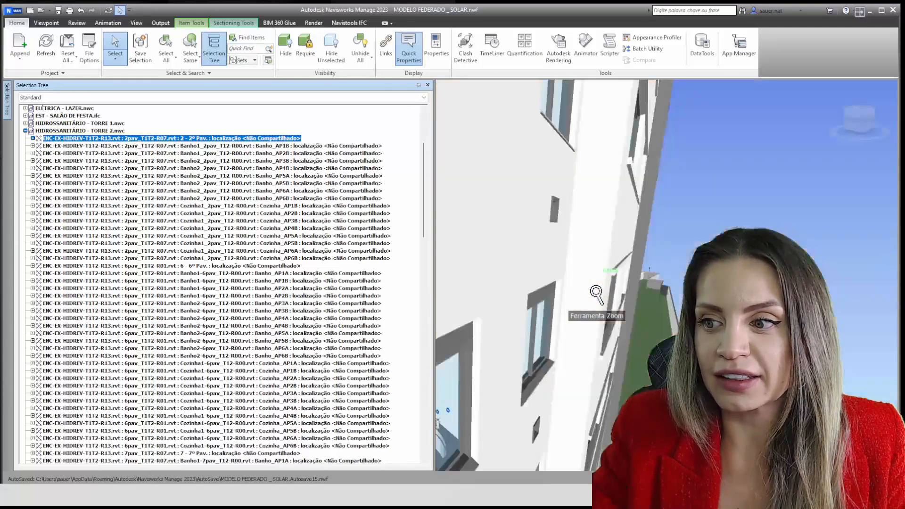
scroll(596, 296, "up", 5)
mouse_move(589, 296)
middle_mouse_down("shift")
mouse_move(635, 296)
mouse_move(603, 307)
middle_mouse_up("shift")
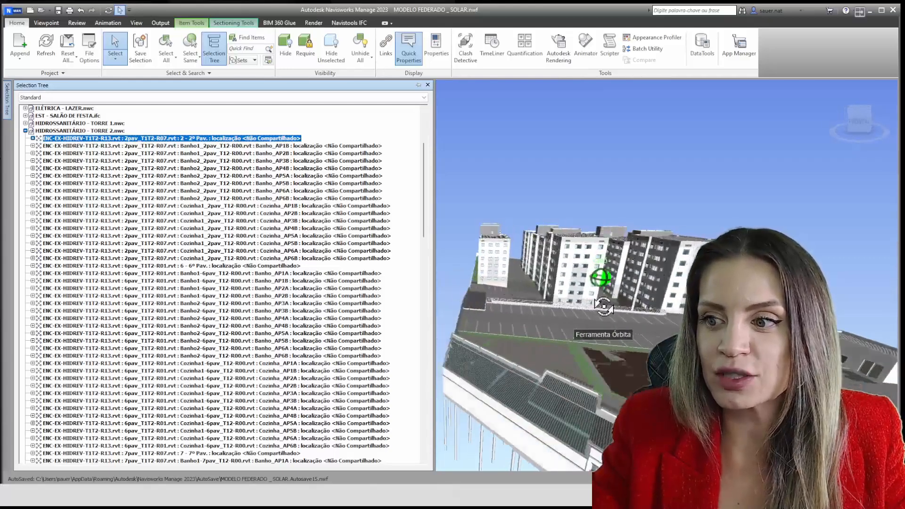
left_click(332, 55)
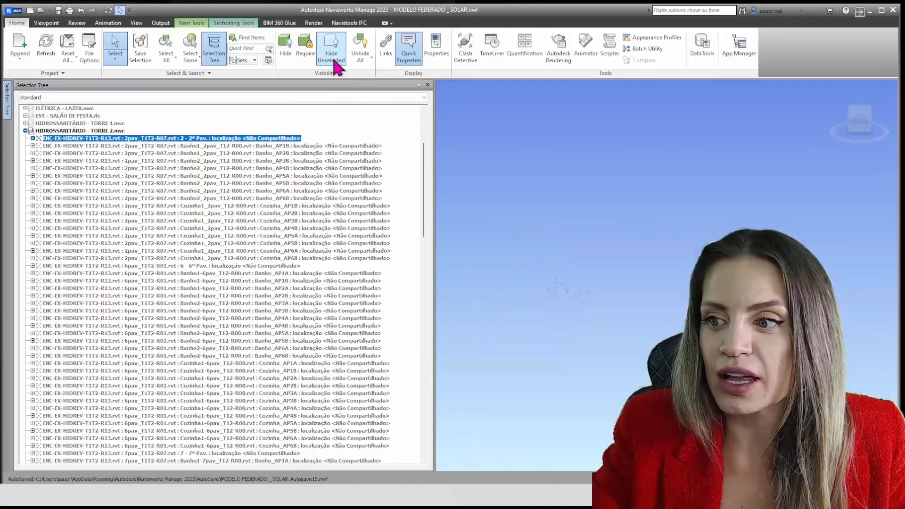
Examine the isolated 2º Pav. piping up close and bring the Selection Tree back into view
scroll(563, 290, "up", 5)
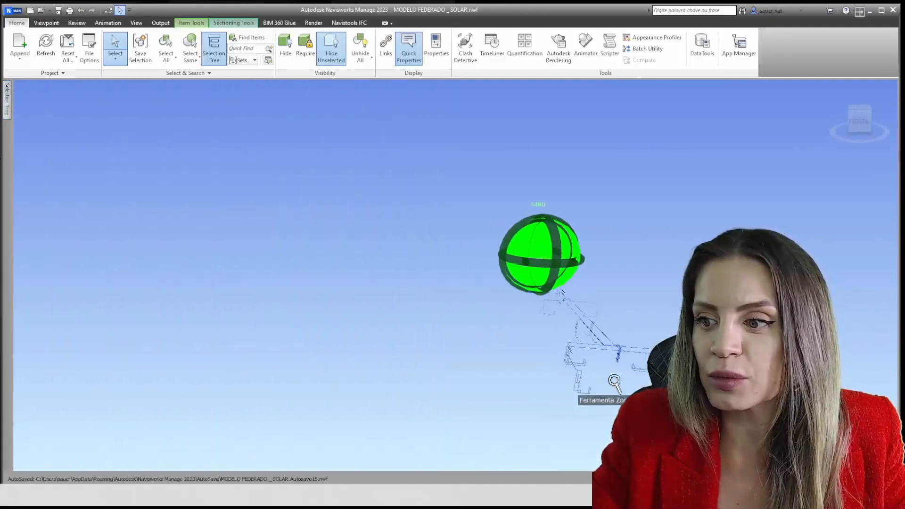
middle_click_drag(533, 372, 519, 362, "shift")
middle_click_drag(584, 354, 325, 254)
middle_click_drag(480, 294, 477, 276)
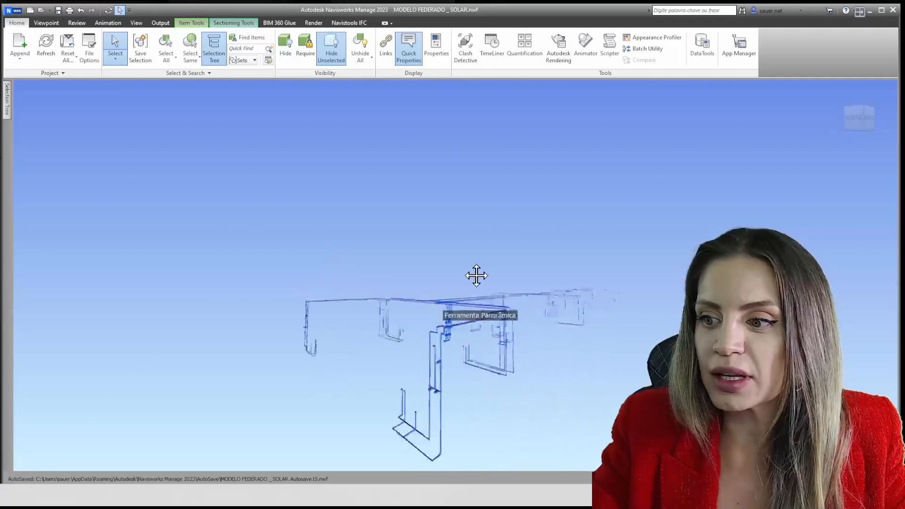
scroll(485, 296, "up", 5)
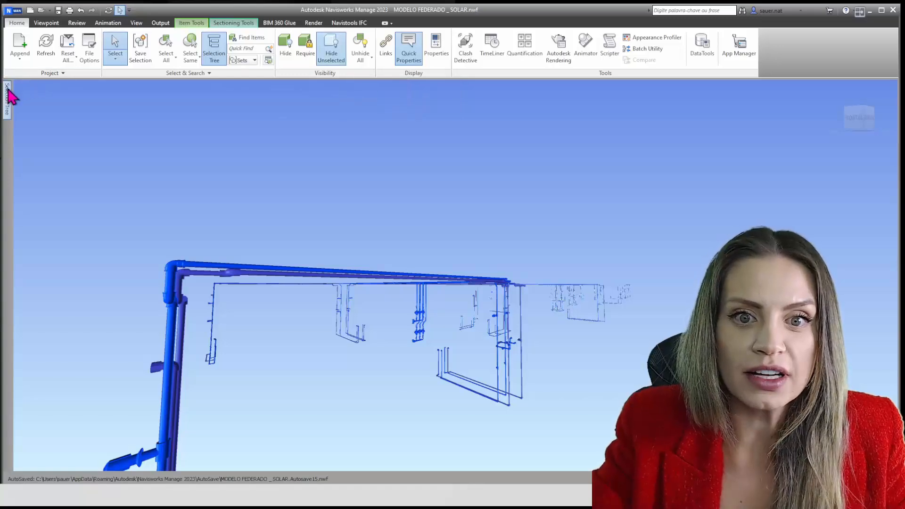
mouse_move(9, 97)
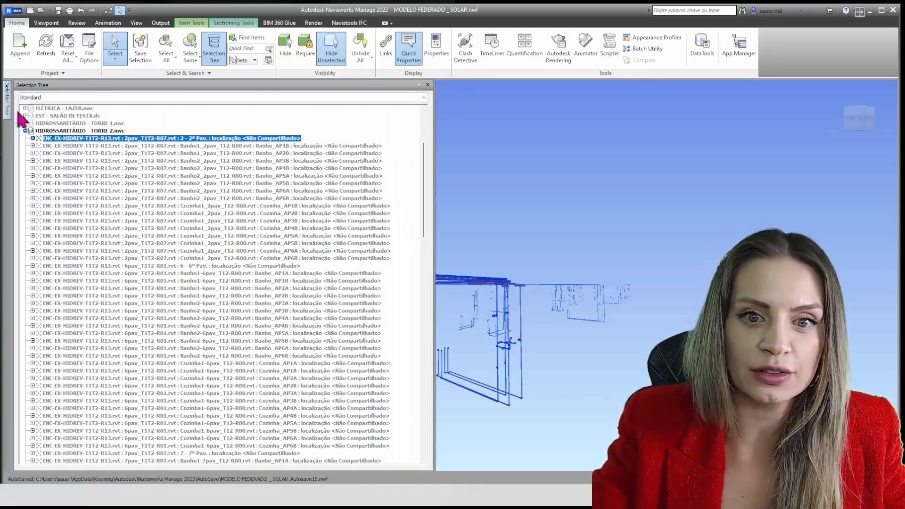
Pin the Selection Tree open and isolate the whole HIDROSSANITÁRIO - TORRE 2.nwc model by hiding all unselected items
left_click(418, 86)
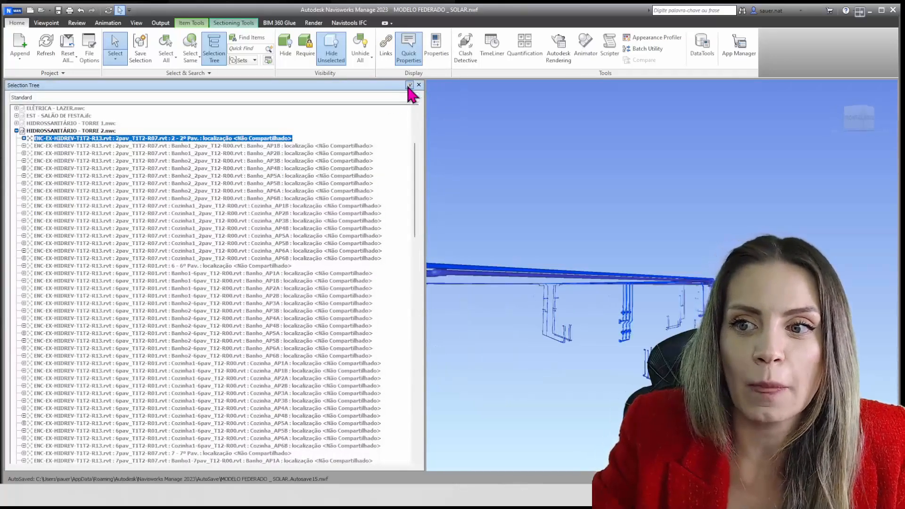
left_click(84, 132)
left_click(354, 42)
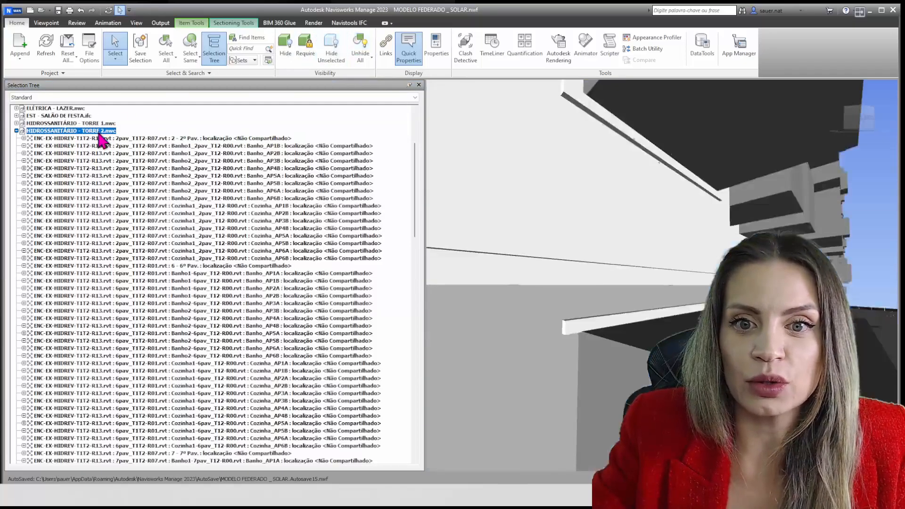
left_click(332, 60)
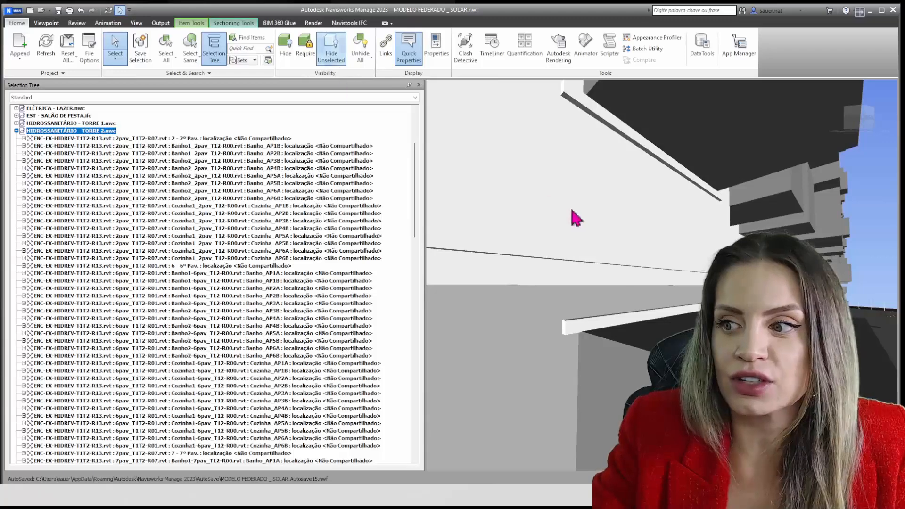
scroll(659, 271, "down", 5)
middle_click_drag(659, 272, 651, 295, "shift")
scroll(86, 184, "up", 1)
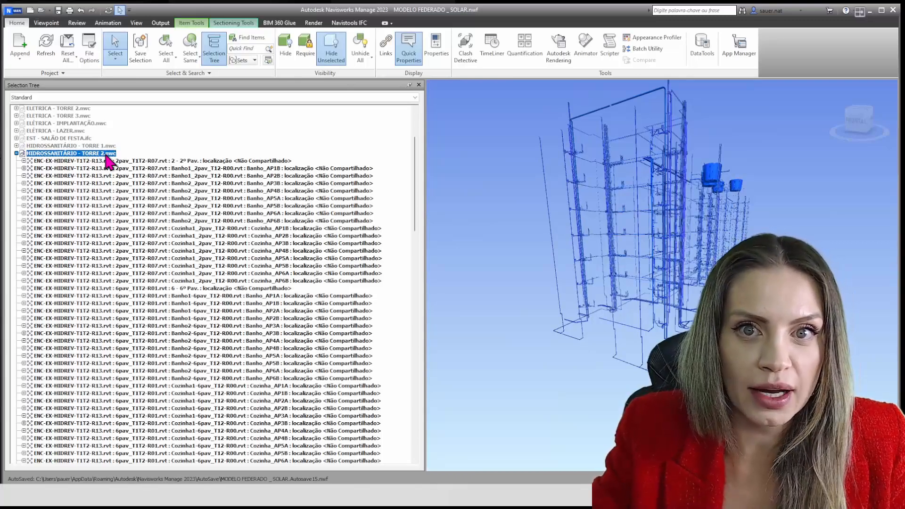
Select the 2 - 2º Pav. linked file among the HIDROSSANITÁRIO - TORRE 2.nwc entries and narrow the Selection Tree to enlarge the scene
scroll(204, 198, "down", 9)
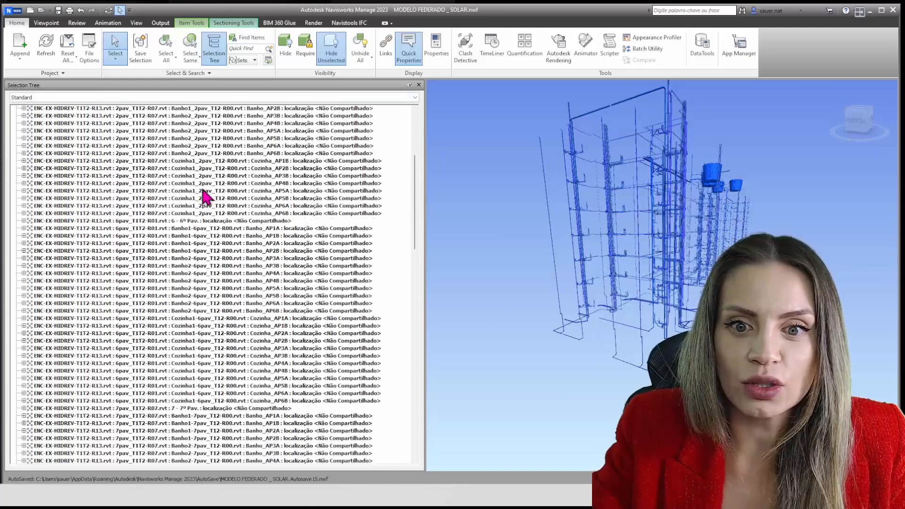
scroll(205, 207, "up", 7)
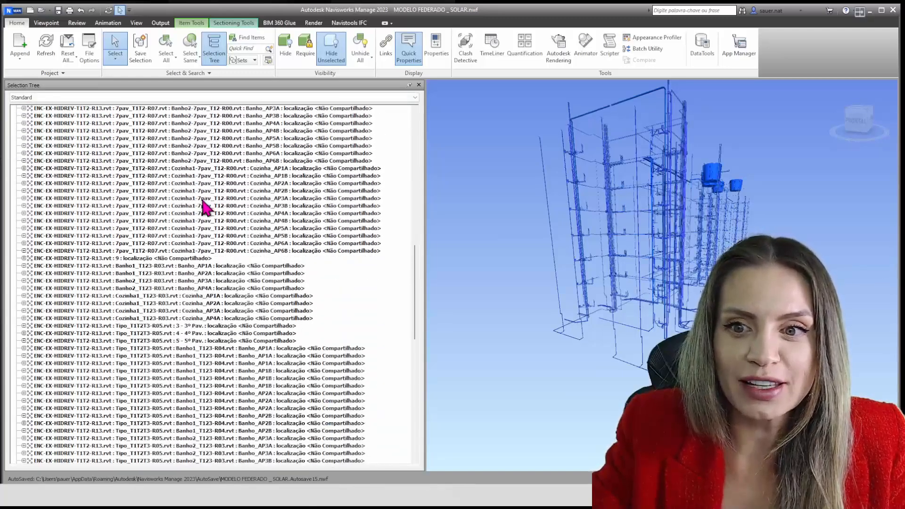
scroll(211, 228, "up", 5)
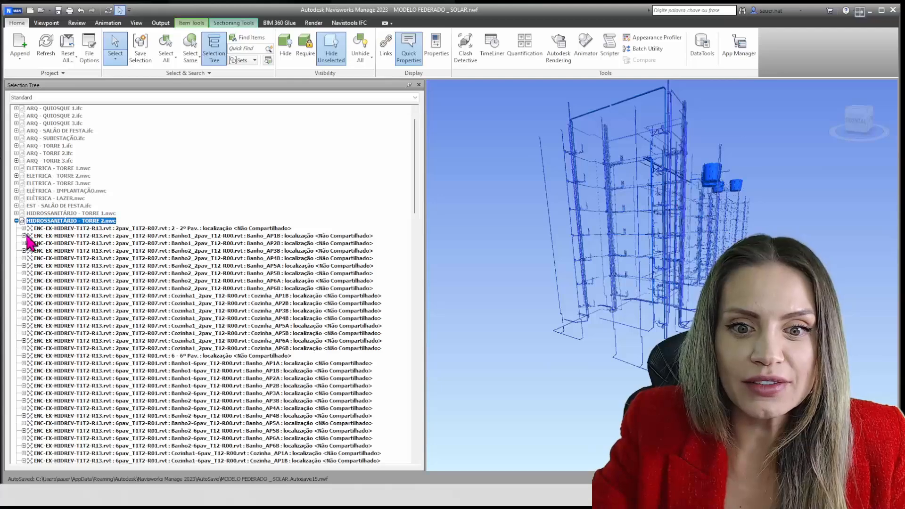
left_click(59, 229)
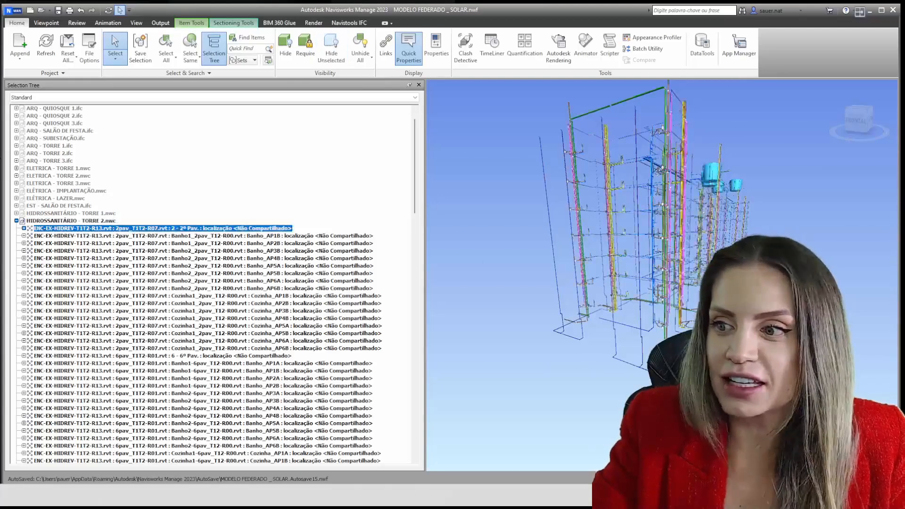
scroll(741, 236, "up", 5)
middle_click_drag(742, 236, 678, 273, "shift")
scroll(547, 248, "up", 6)
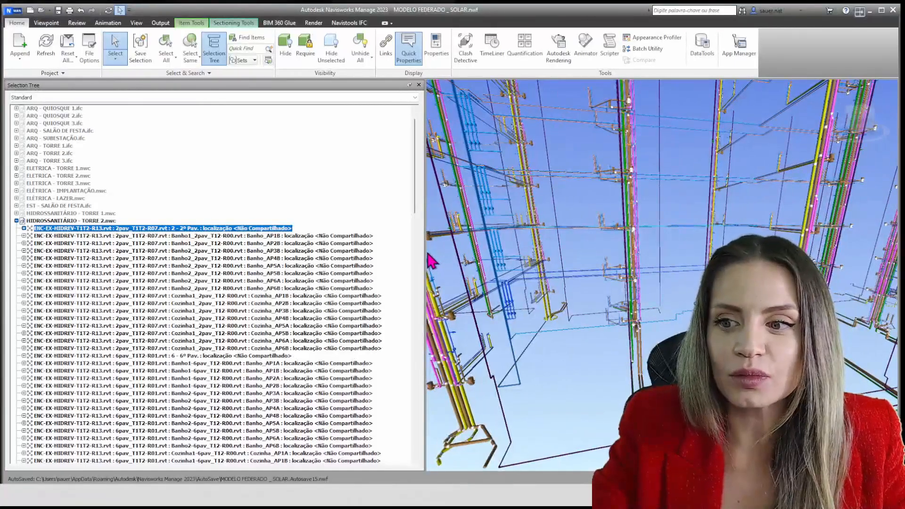
left_click_drag(425, 251, 356, 251)
scroll(626, 301, "down", 5)
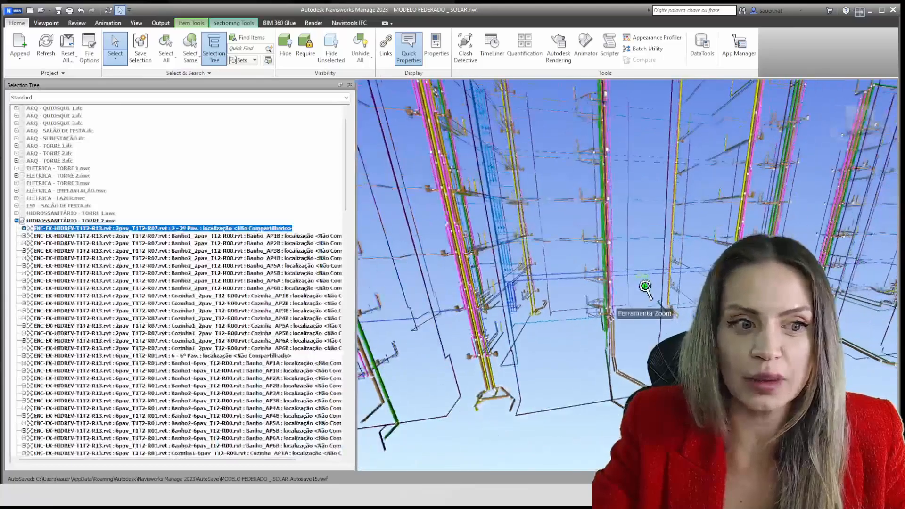
middle_click_drag(621, 303, 658, 295, "shift")
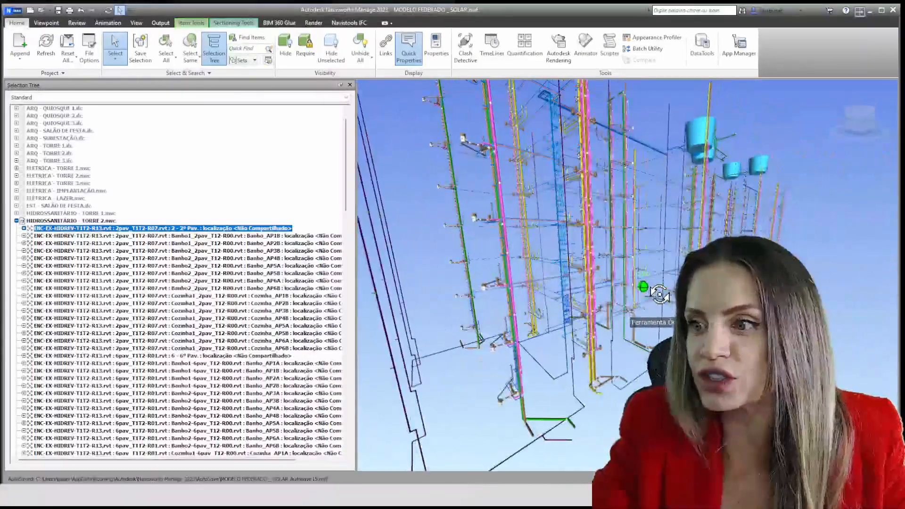
scroll(548, 324, "down", 4)
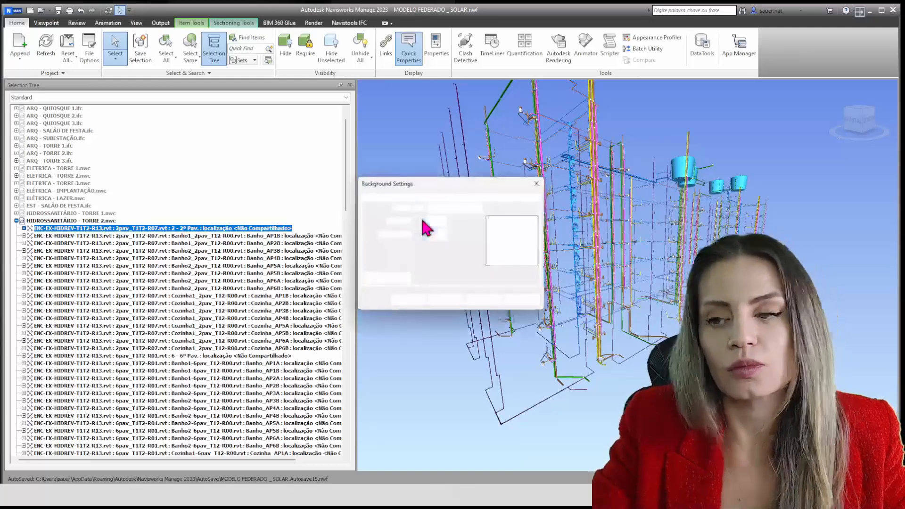
Apply a plain black background to the scene and inspect the TORRE 2 piping against it
left_click(431, 209)
left_click(440, 219)
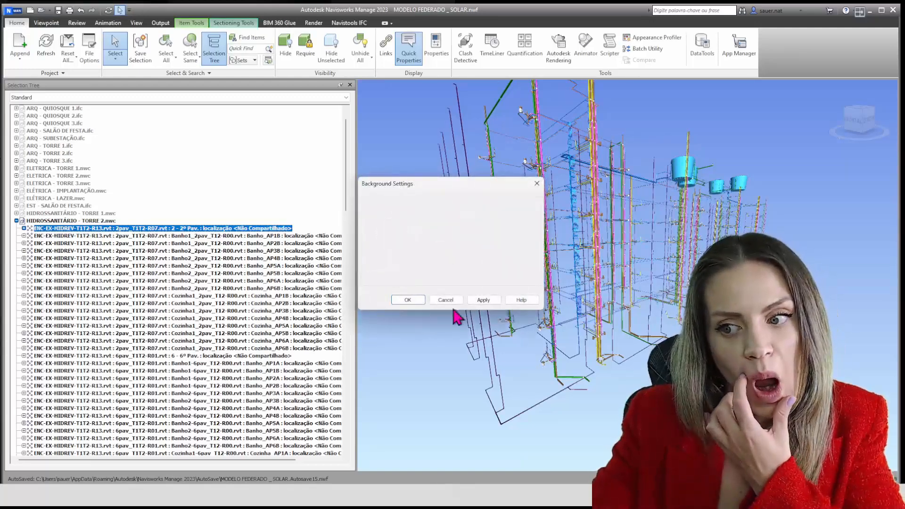
left_click(483, 300)
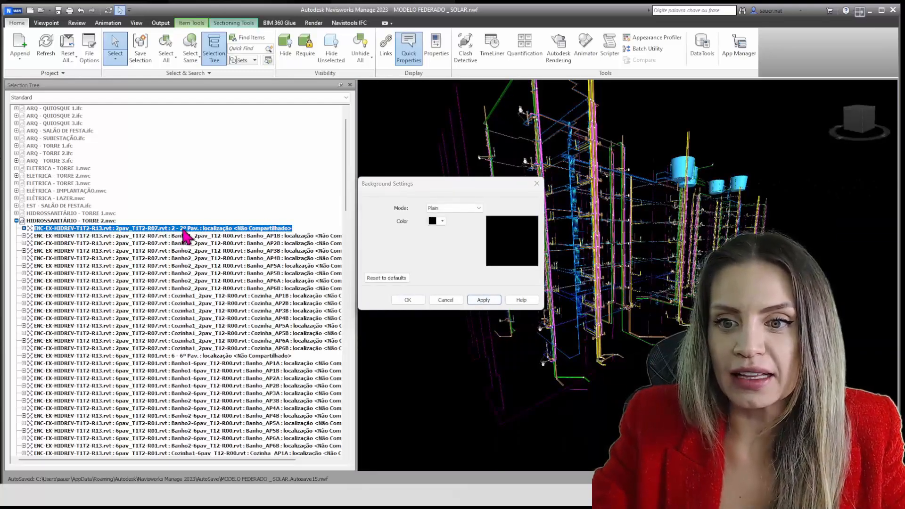
left_click(453, 301)
scroll(572, 354, "up", 8)
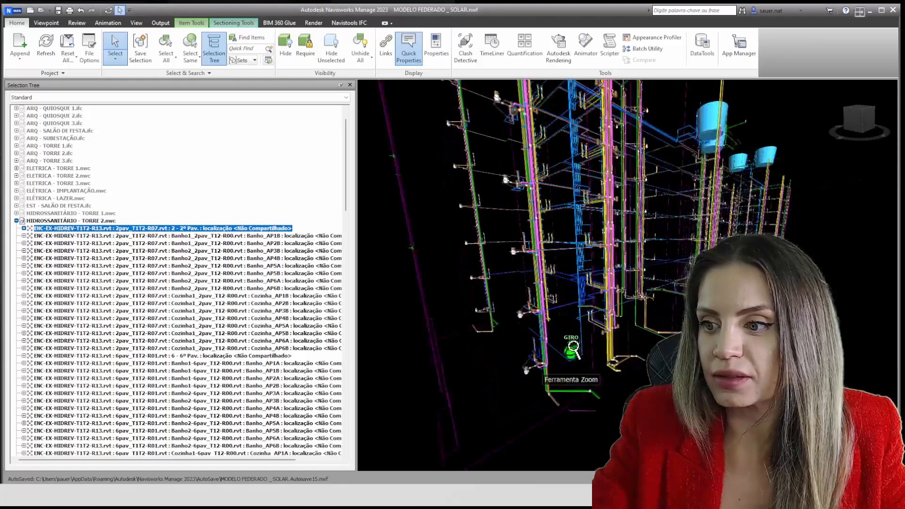
middle_click_drag(597, 376, 600, 370, "shift")
scroll(615, 359, "down", 5)
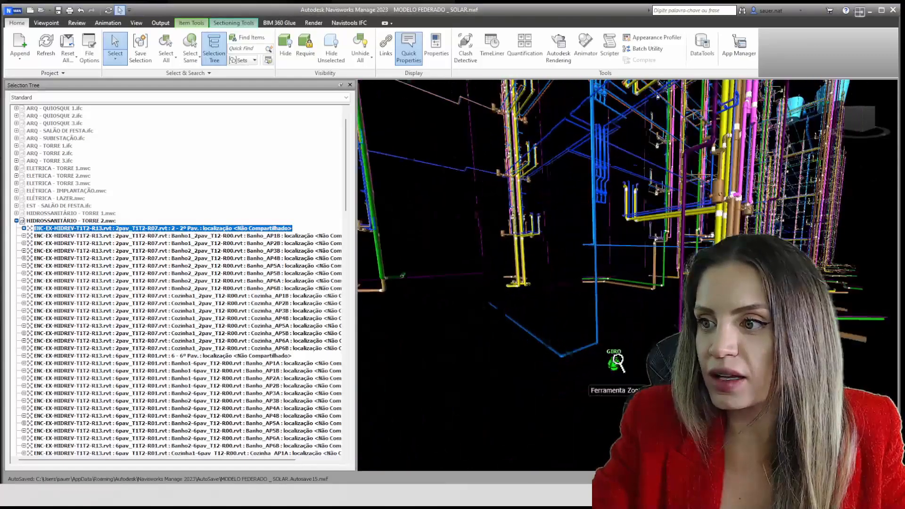
scroll(617, 263, "up", 2)
scroll(616, 254, "up", 4)
middle_click_drag(614, 245, 598, 328)
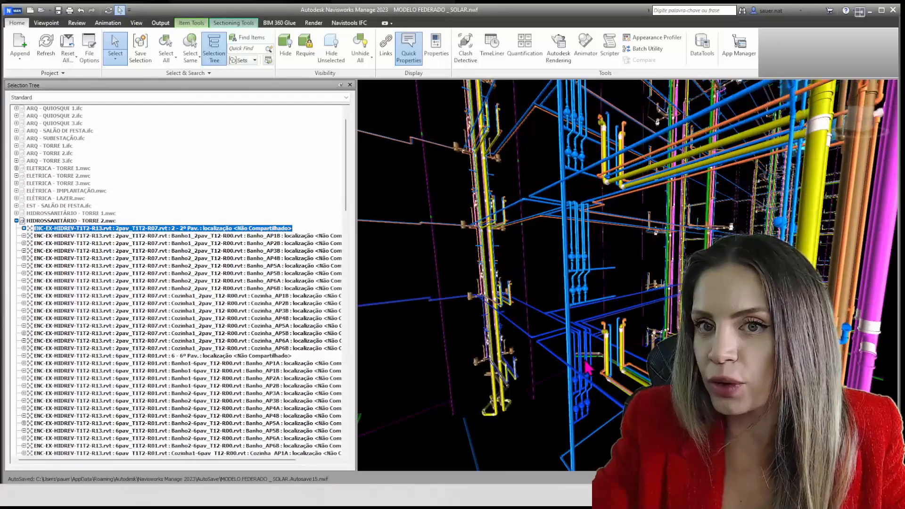
Set the interface's selection highlight color to red in the program options and check it on the piping
left_click(14, 11)
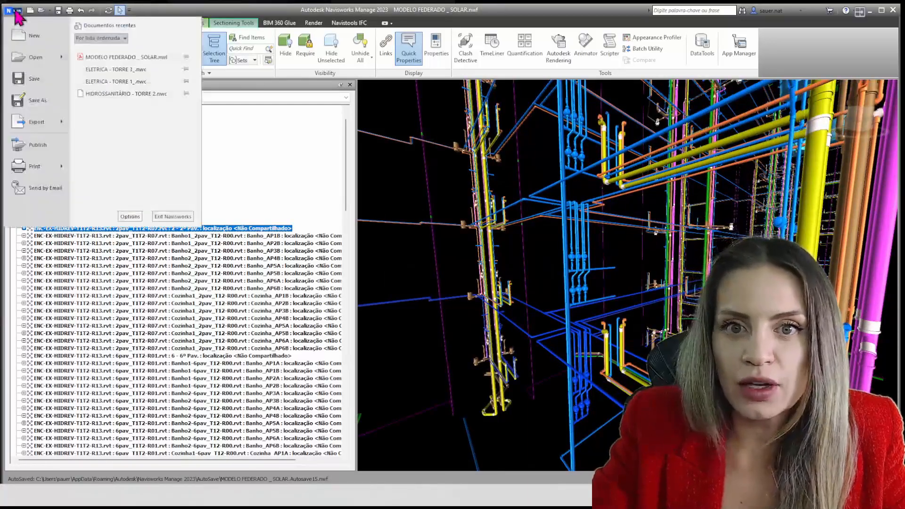
left_click(130, 217)
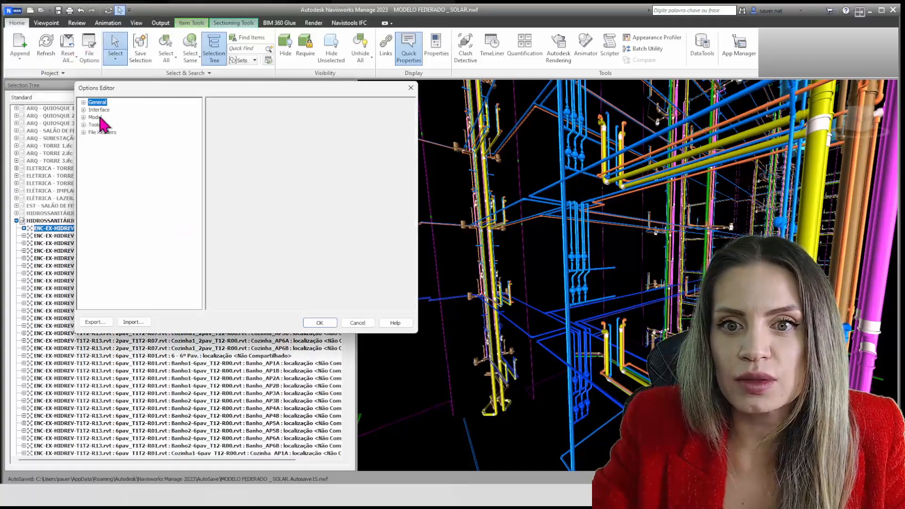
left_click(84, 102)
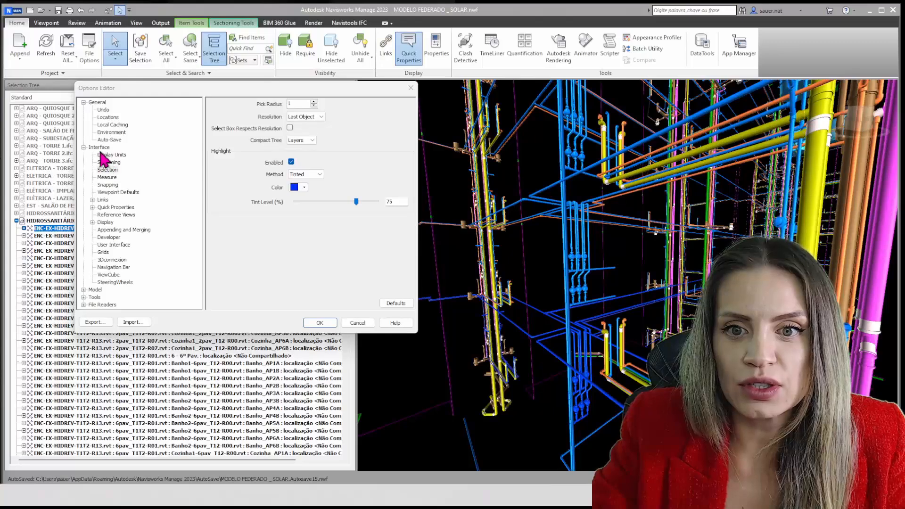
left_click(304, 187)
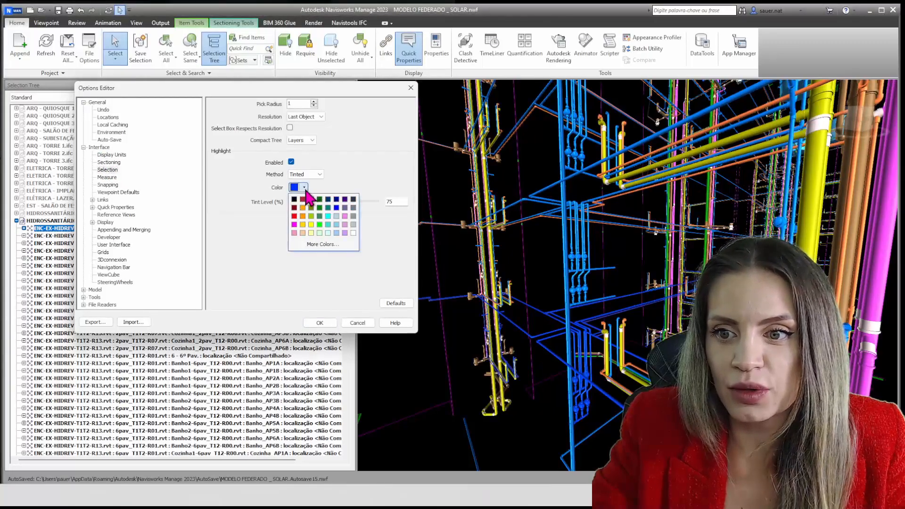
left_click(296, 217)
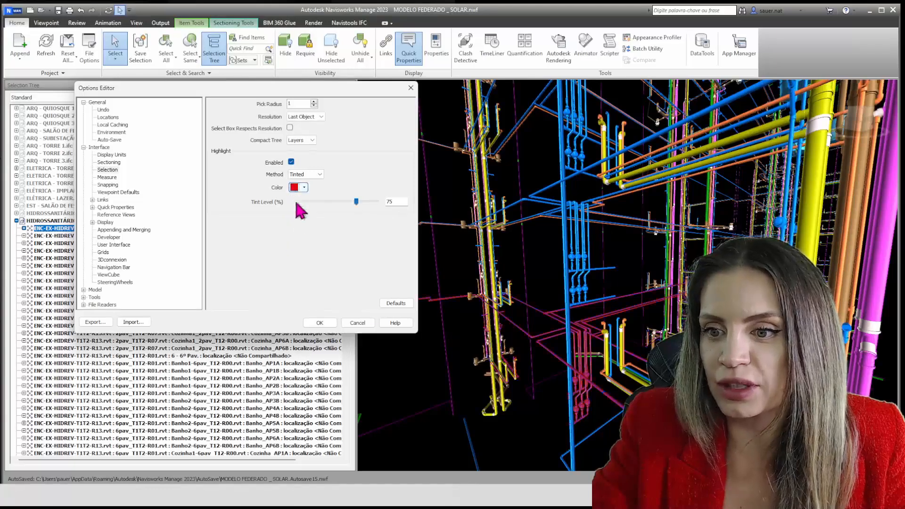
left_click(326, 322)
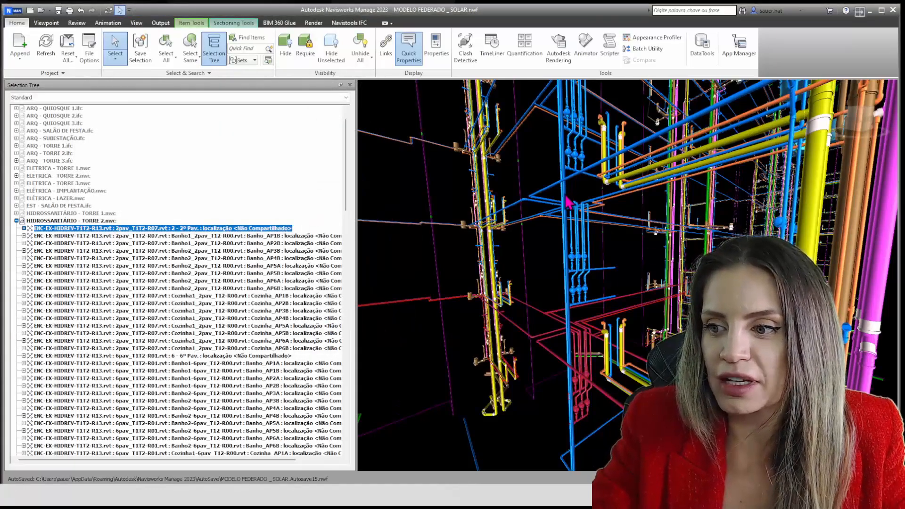
middle_click_drag(569, 203, 628, 269)
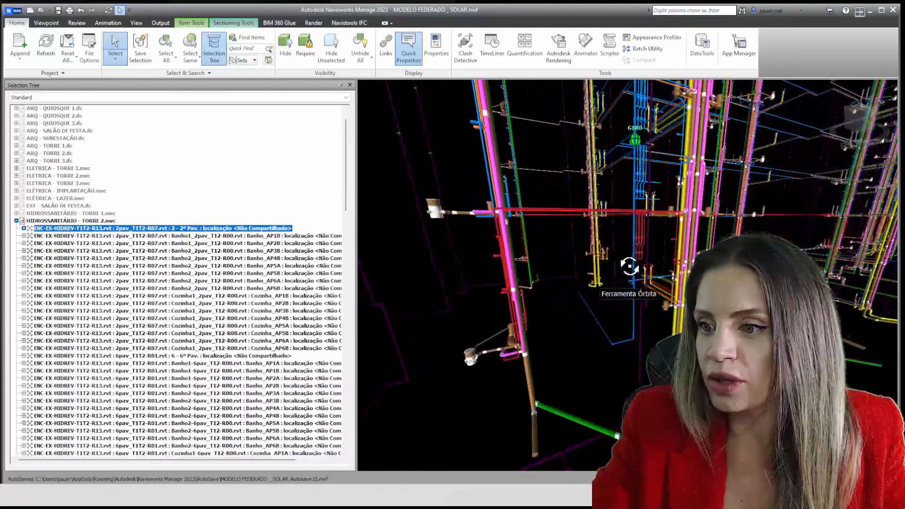
Expand the 2 - 2º Pav. linked file and its 1 - Terreo level, and reselect the linked file
left_click(23, 228)
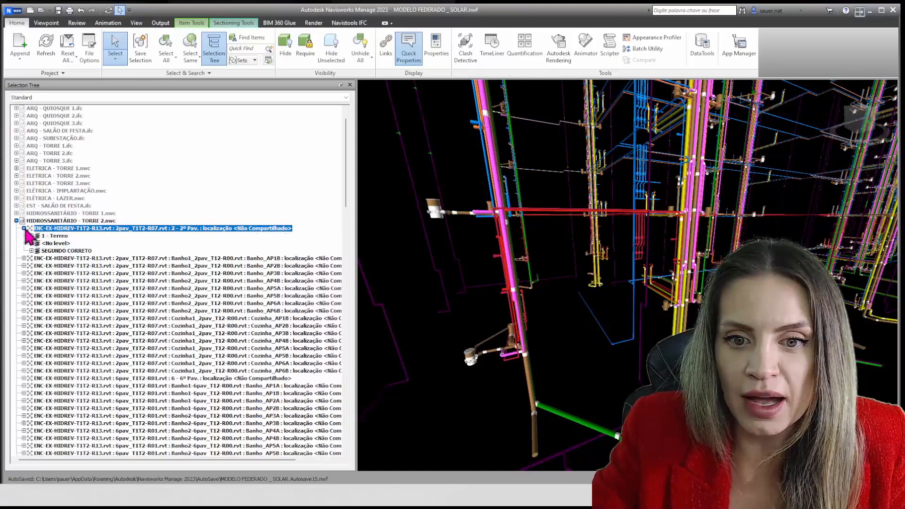
left_click(53, 237)
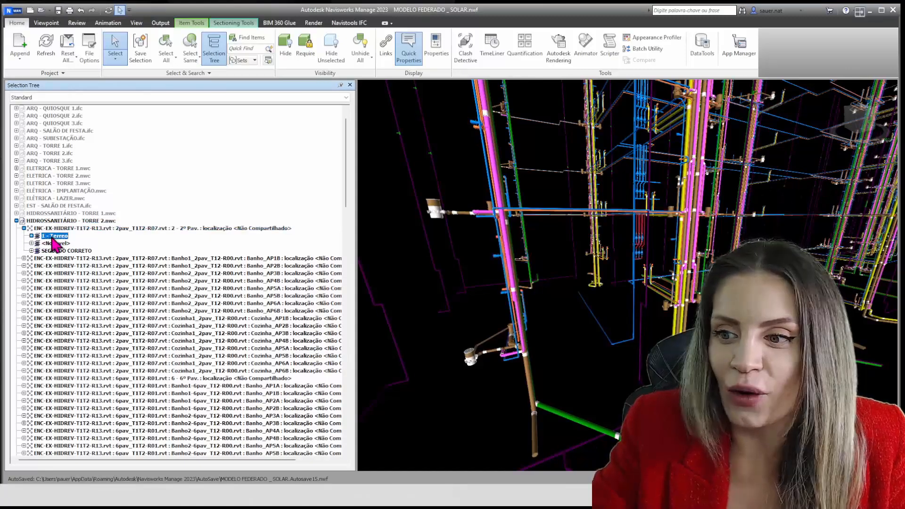
left_click(31, 236)
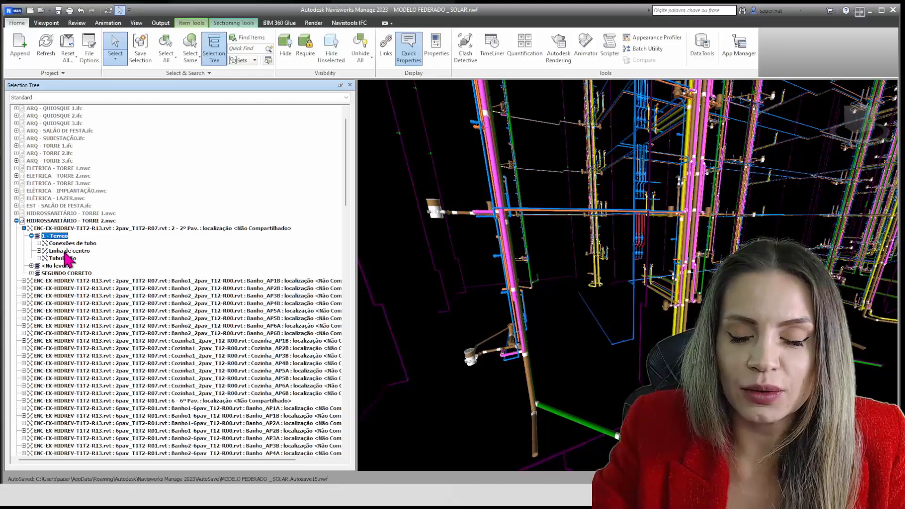
left_click(62, 229)
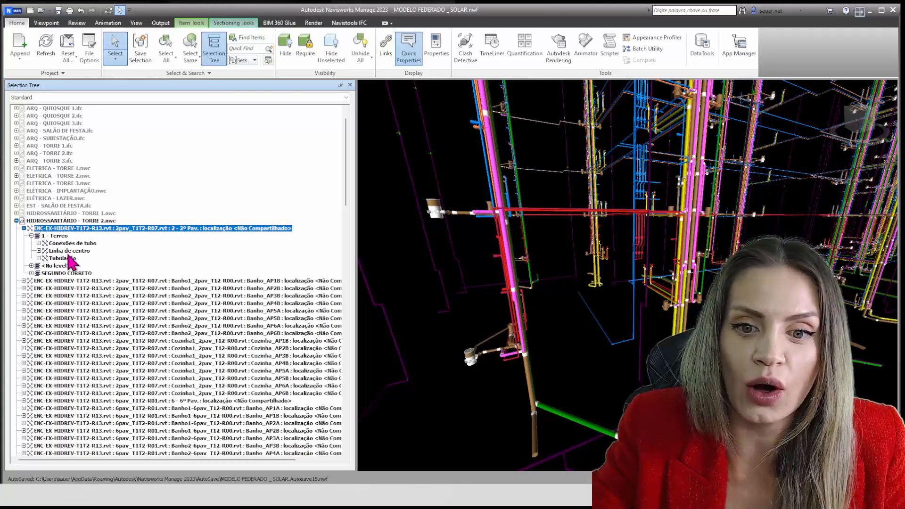
Select the Tubulação category under the 1 - Terreo level and examine its highlighted pipes up close
left_click(63, 258)
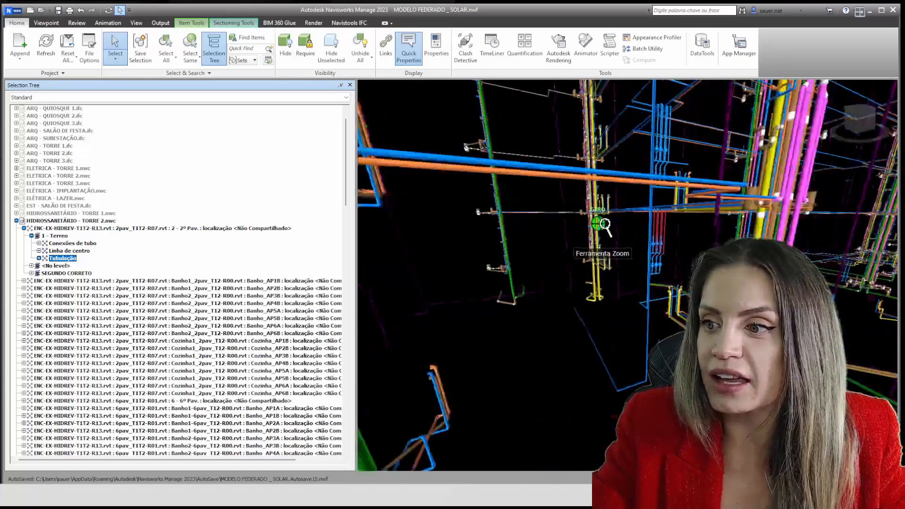
scroll(608, 289, "up", 3)
middle_click_drag(607, 287, 556, 283, "shift")
scroll(541, 222, "up", 5)
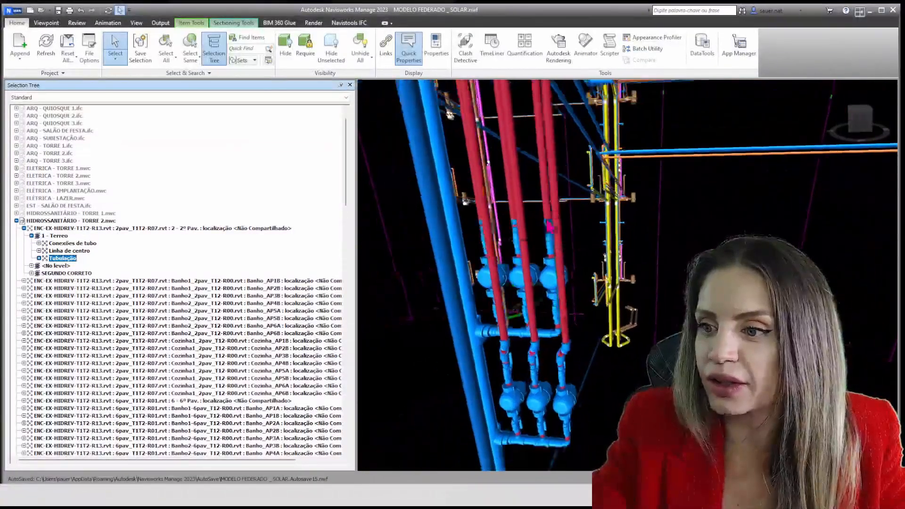
Select and expand the Conexões de tubo category, and select the PVC Marrom Soldável_Adaptador Curto com Bolsa e Rosca family
left_click(87, 244)
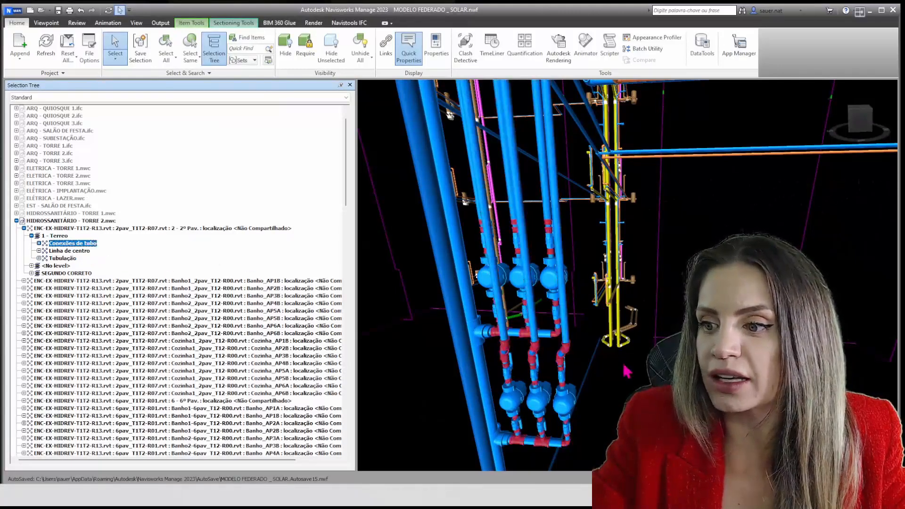
scroll(570, 356, "up", 8)
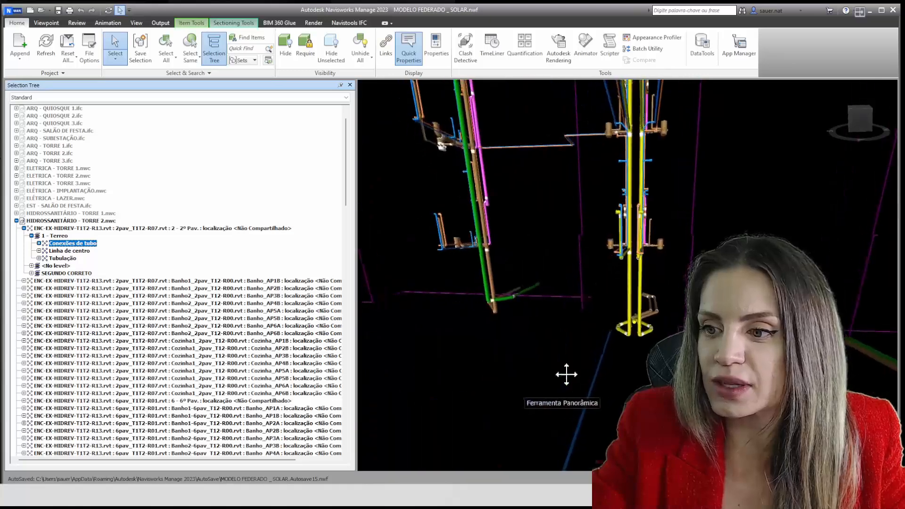
scroll(589, 367, "down", 6)
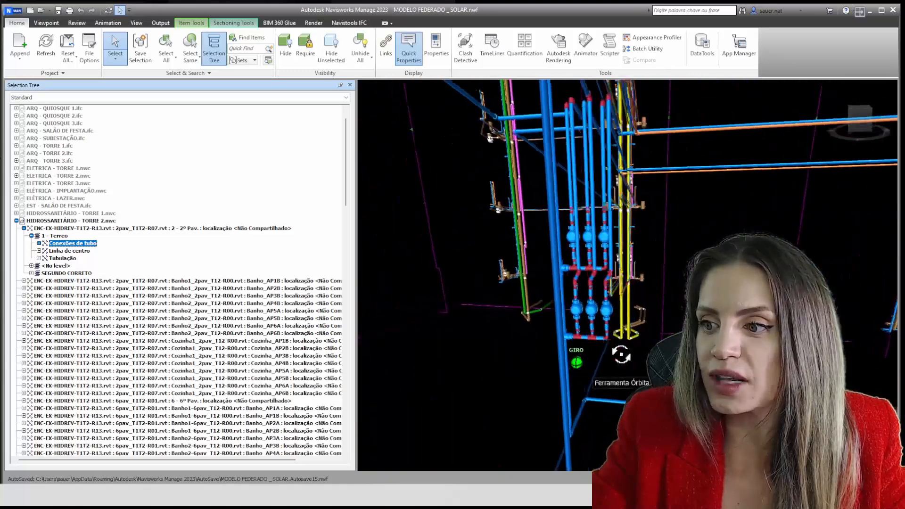
scroll(582, 283, "up", 2)
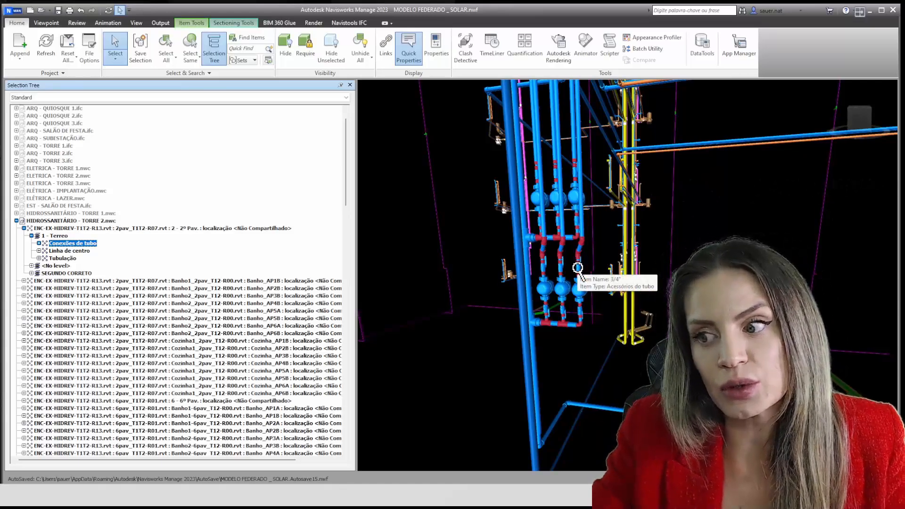
left_click(39, 243)
left_click(87, 251)
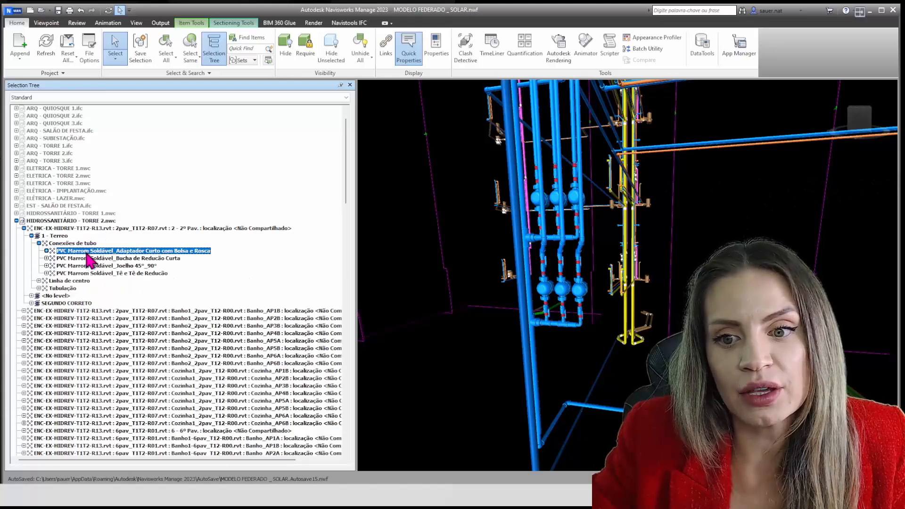
Select the Bucha de Redução Curta, Joelho 45°_90° and Tê e Tê de Redução families in turn, returning to the Adaptador Curto family
left_click(92, 258)
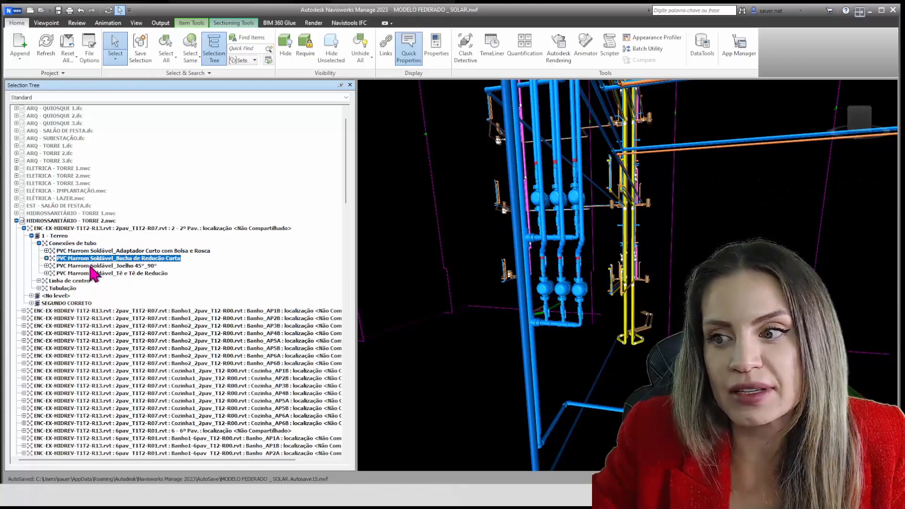
left_click(95, 266)
scroll(533, 264, "up", 6)
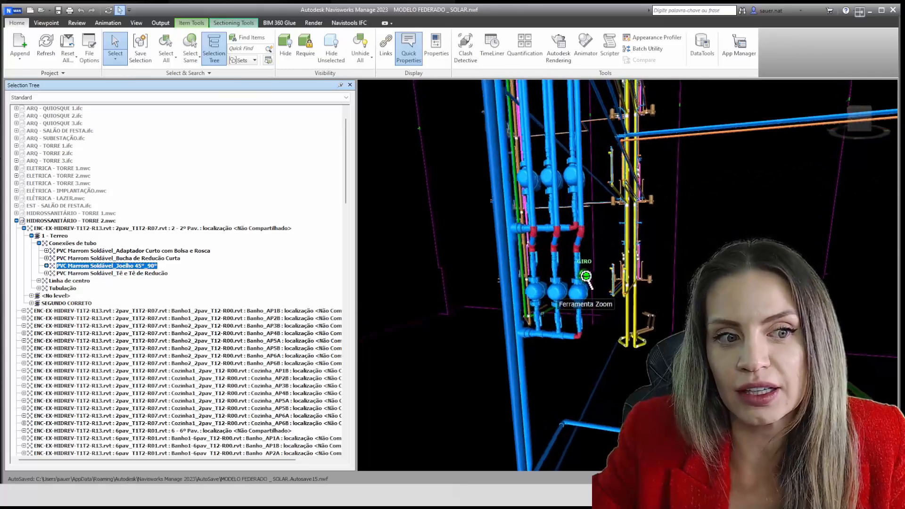
left_click(161, 274)
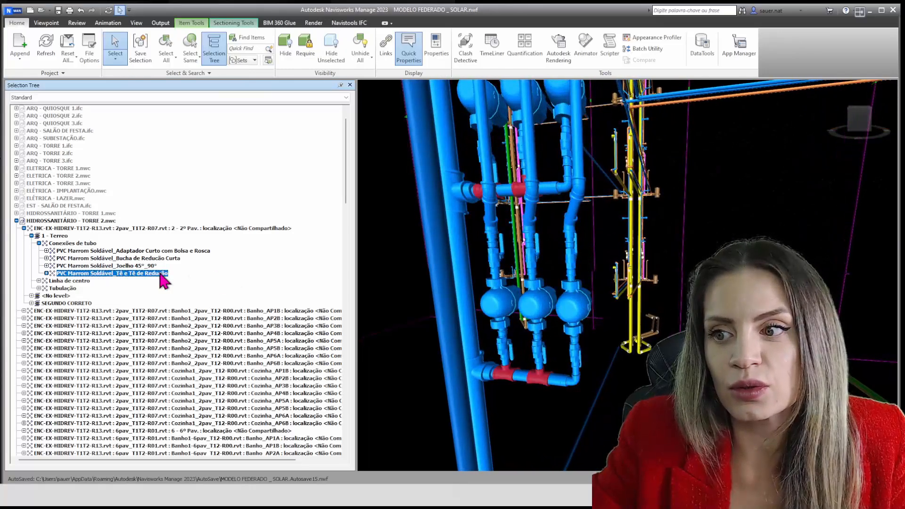
left_click(150, 266)
left_click(151, 258)
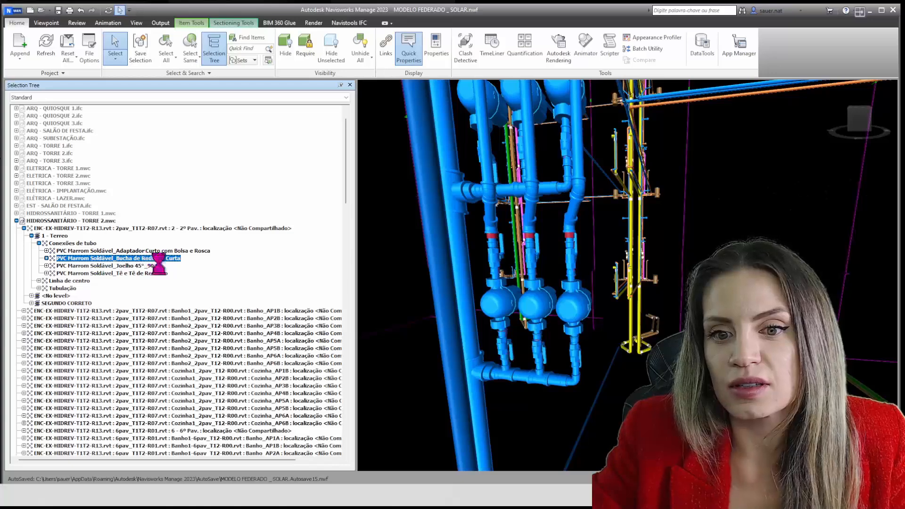
left_click(151, 250)
Expand Tubulação and Tipos de tubos under 1 - Terreo, select the PVC Marrom Soldável pipe type, and examine its highlighted pipes
left_click(39, 288)
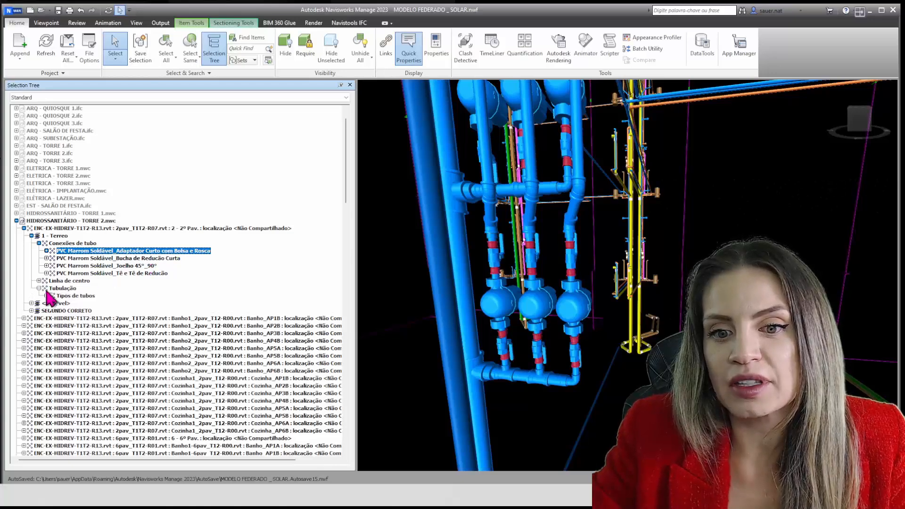
left_click(46, 295)
scroll(56, 295, "down", 1)
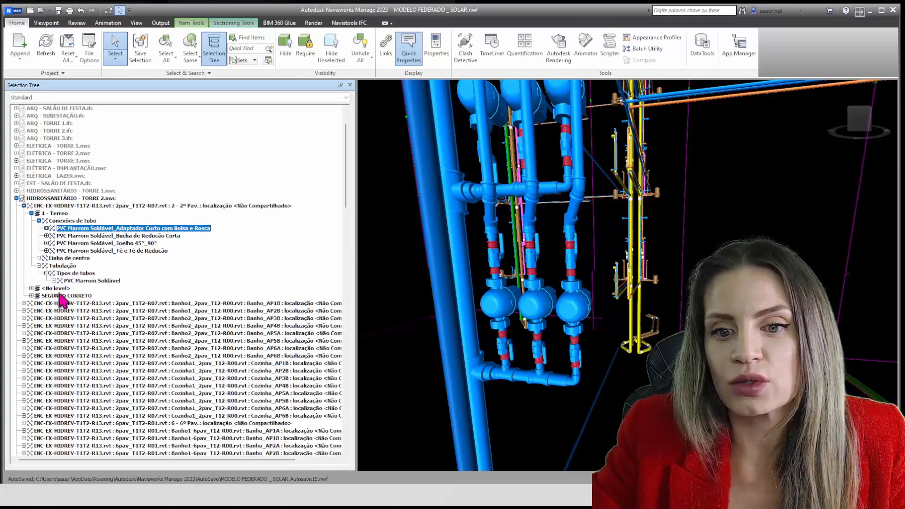
left_click(92, 281)
scroll(603, 346, "down", 6)
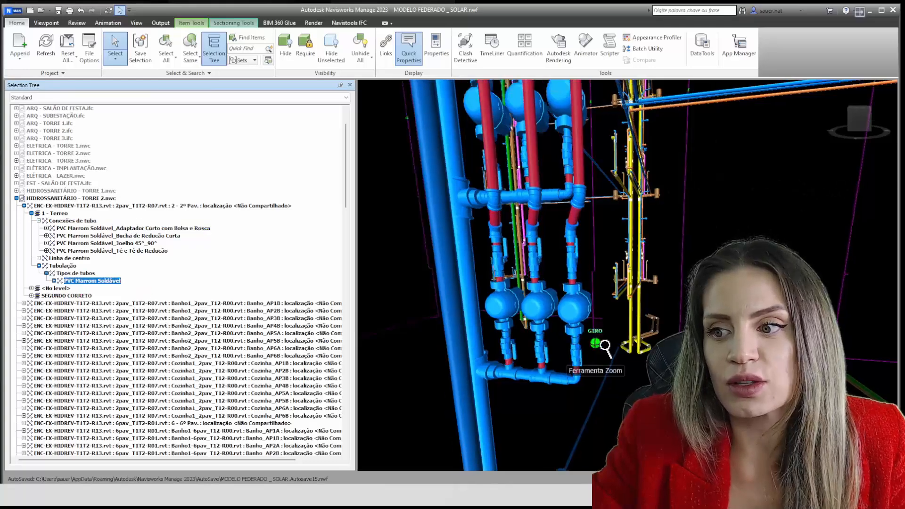
middle_click_drag(596, 325, 665, 232)
scroll(585, 371, "up", 2)
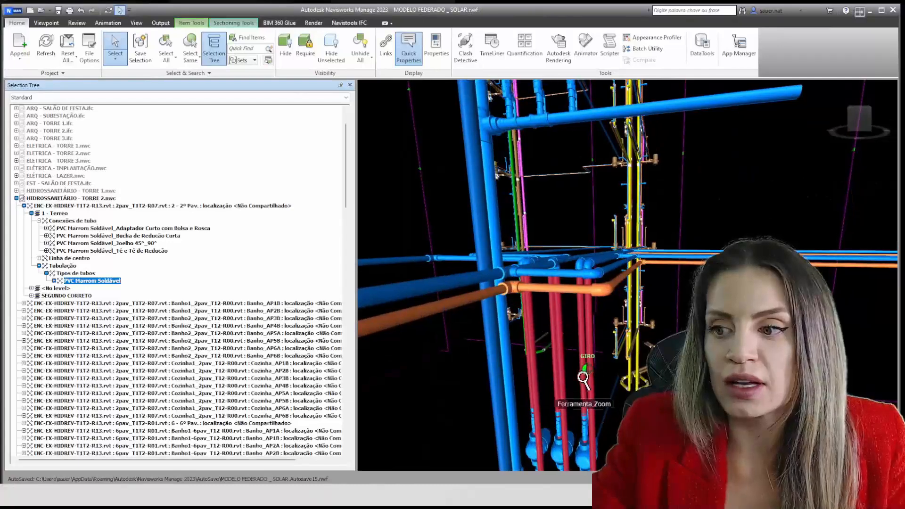
middle_click_drag(585, 371, 596, 252)
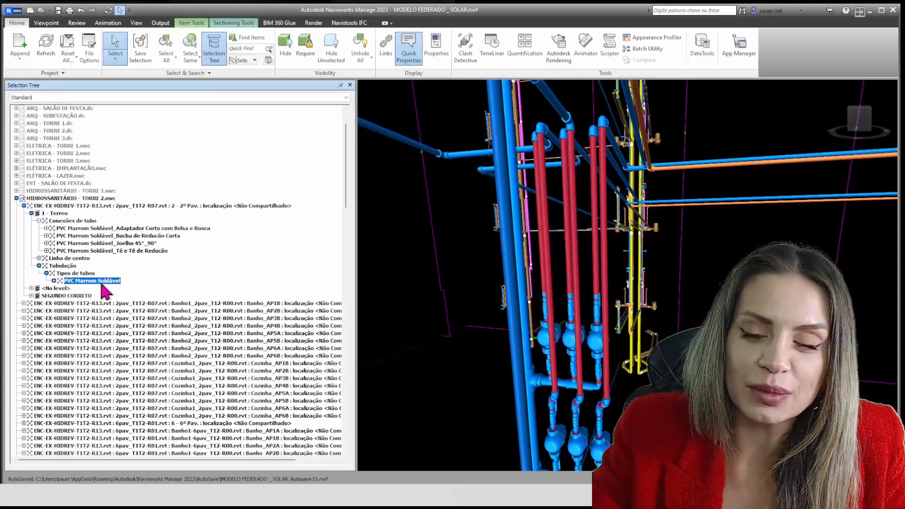
Expand the PVC Marrom Soldável pipe type to look at its individual pipe elements, and collapse it again
left_click(54, 280)
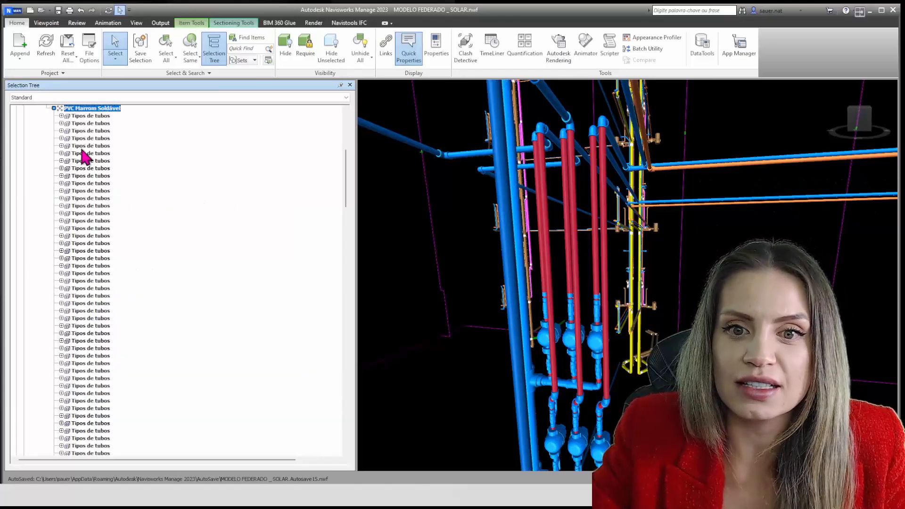
scroll(82, 156, "up", 2)
left_click(54, 153)
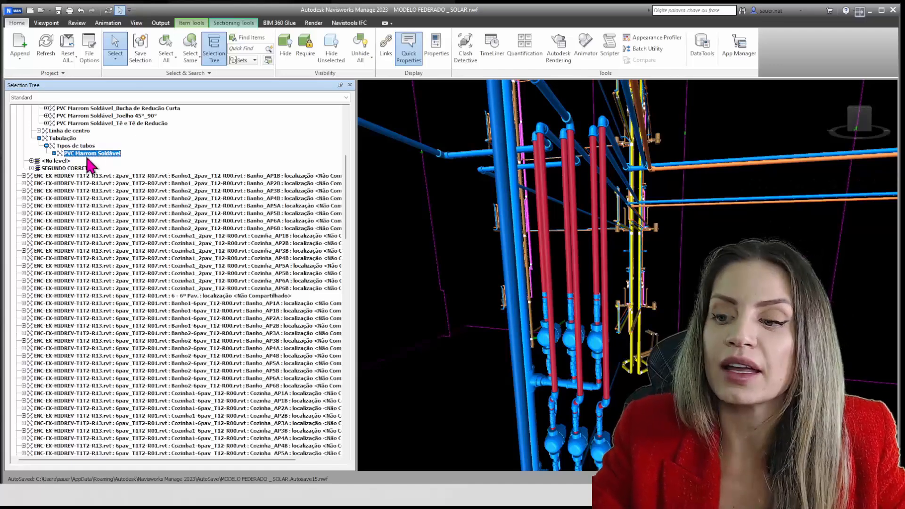
View the complete plumbing network and collapse the HIDROSSANITÁRIO - TORRE 2.nwc file in the Selection Tree
scroll(639, 269, "down", 10)
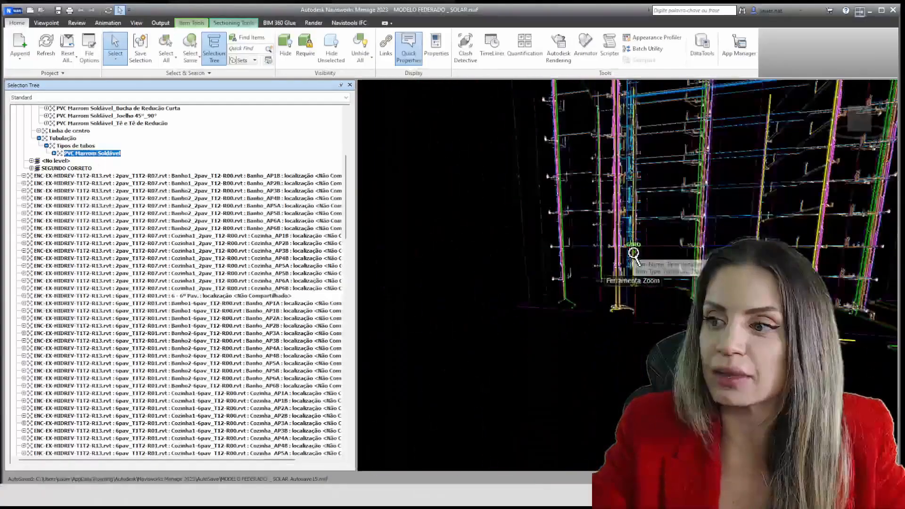
scroll(639, 270, "down", 2)
middle_click_drag(638, 271, 685, 294, "shift")
scroll(611, 319, "up", 2)
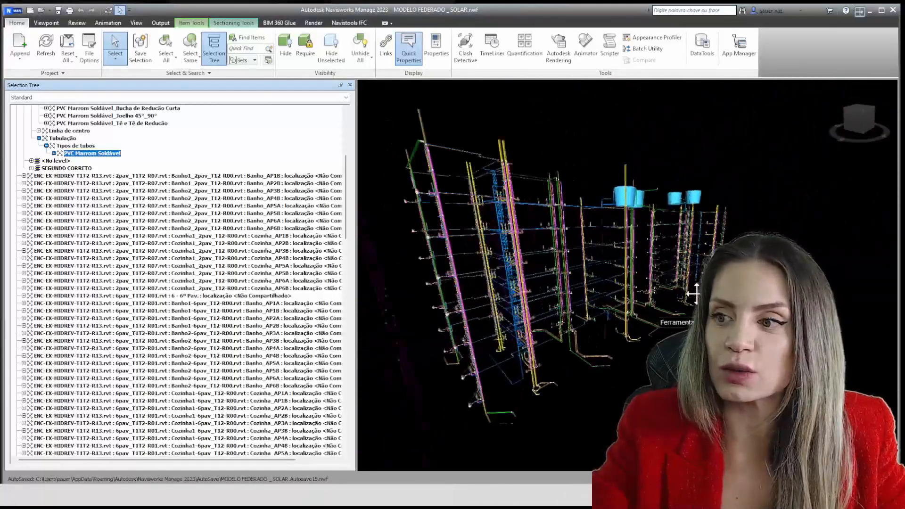
scroll(38, 179, "up", 6)
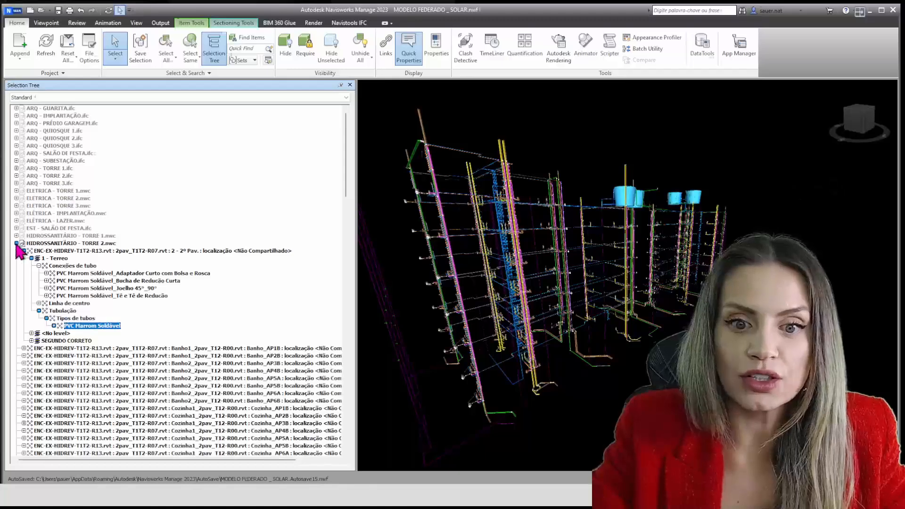
left_click(16, 243)
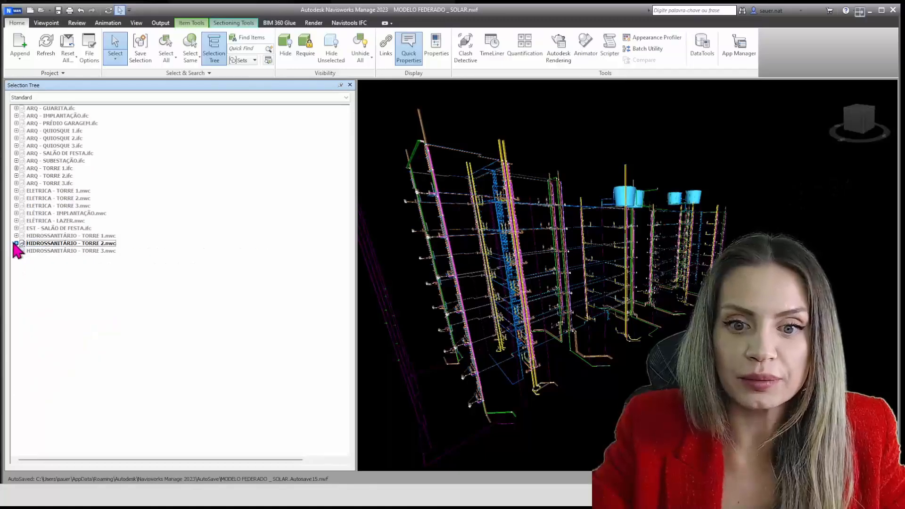
Unhide all items and bring the federated model's towers into an exterior overview
left_click(359, 45)
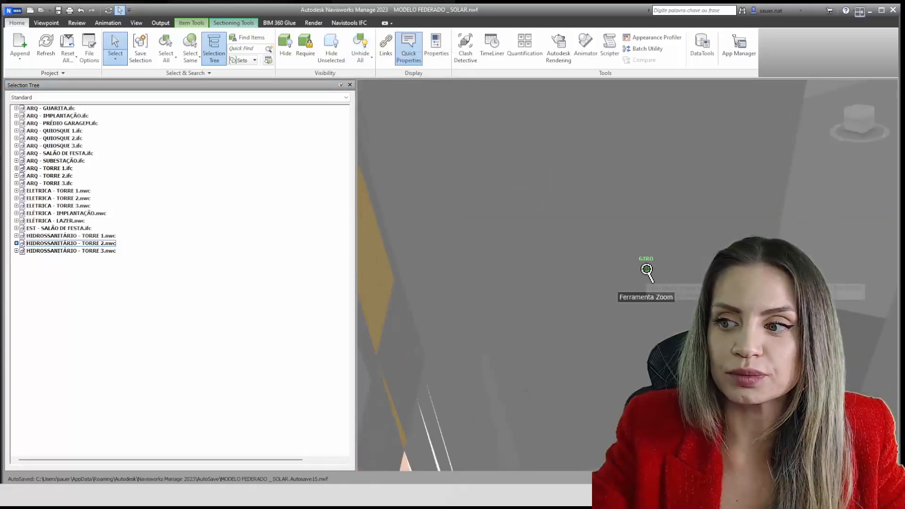
scroll(646, 271, "down", 10)
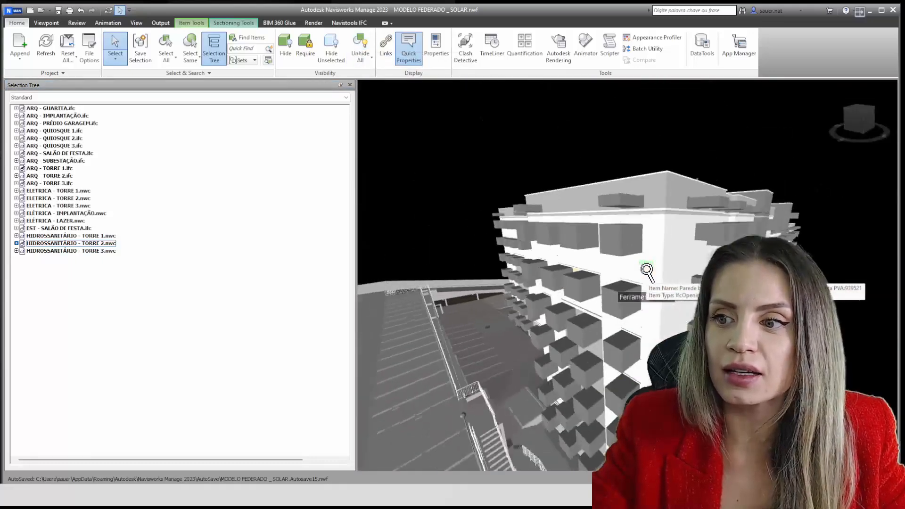
scroll(646, 270, "down", 5)
middle_click_drag(646, 270, 735, 290, "shift")
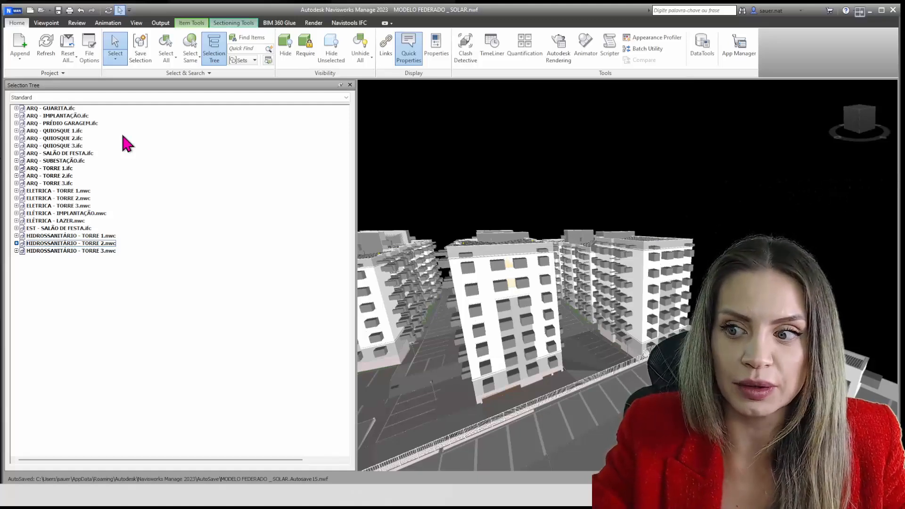
Change the scene background mode from plain to a blue gradient
right_click(480, 139)
left_click(513, 251)
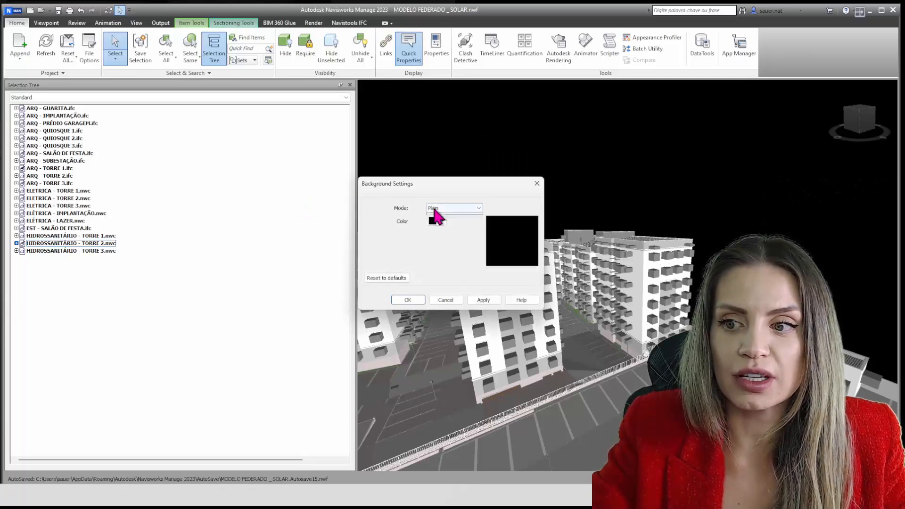
left_click(436, 208)
left_click(438, 223)
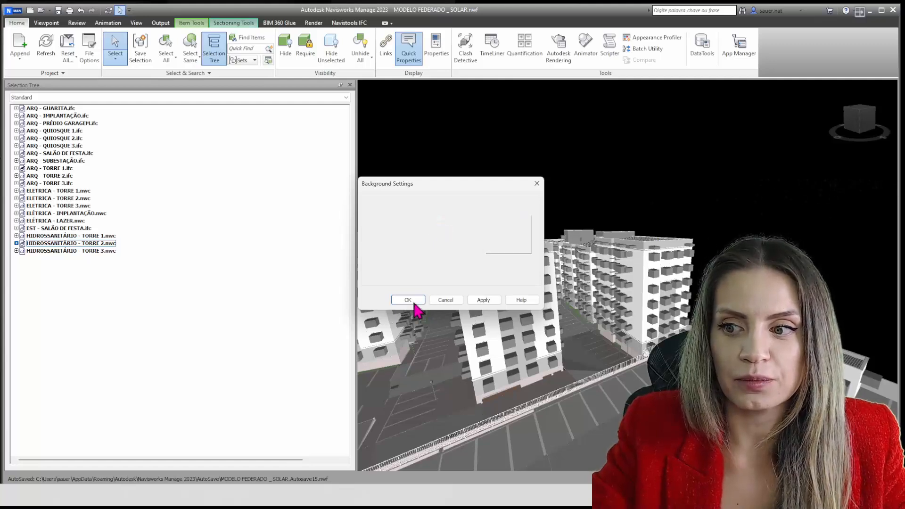
left_click(414, 303)
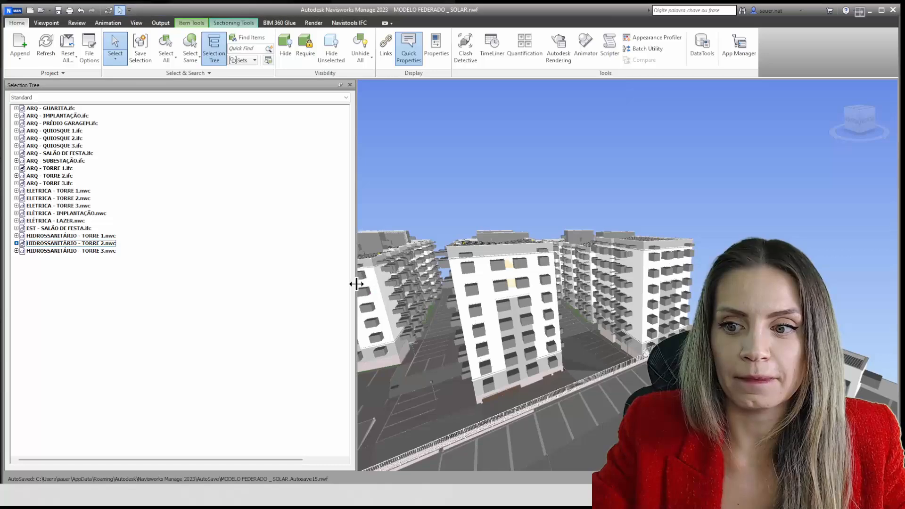
Narrow the Selection Tree to enlarge the scene, and show the whole site with its towers from an aerial angle
left_click_drag(356, 278, 286, 278)
scroll(470, 229, "down", 5)
middle_click_drag(478, 230, 527, 365, "shift")
middle_click_drag(528, 366, 689, 325)
scroll(651, 297, "down", 6)
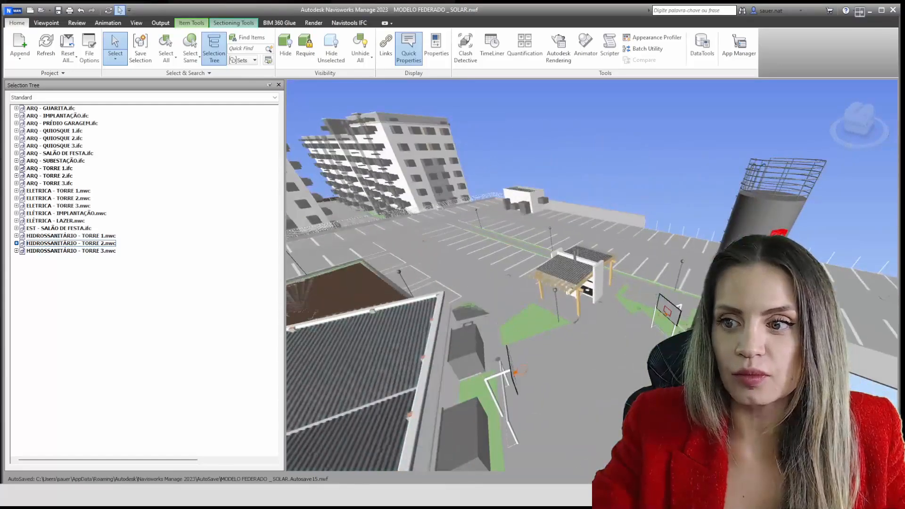
scroll(689, 325, "down", 5)
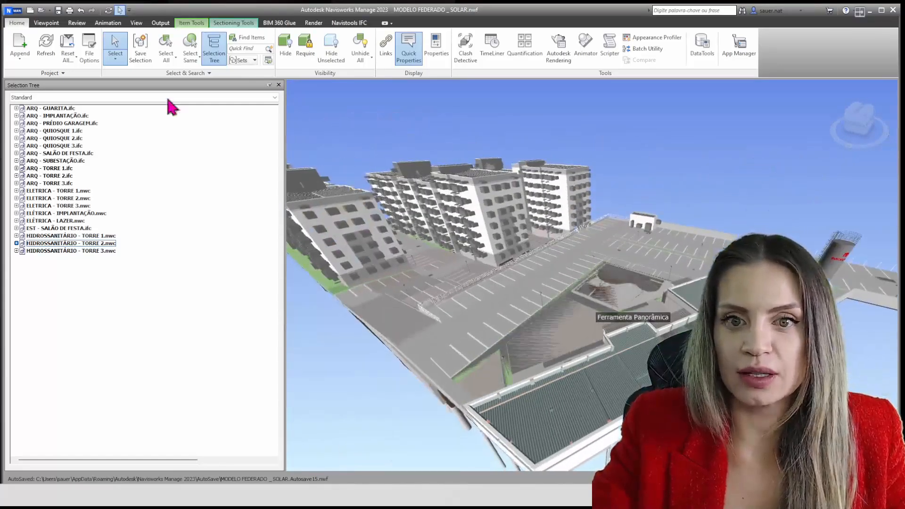
Switch the Selection Tree to Compact display and select the ARQ - GUARITA, PRÉDIO GARAGEM and QUIOSQUE 1 IFC files in turn
left_click(69, 97)
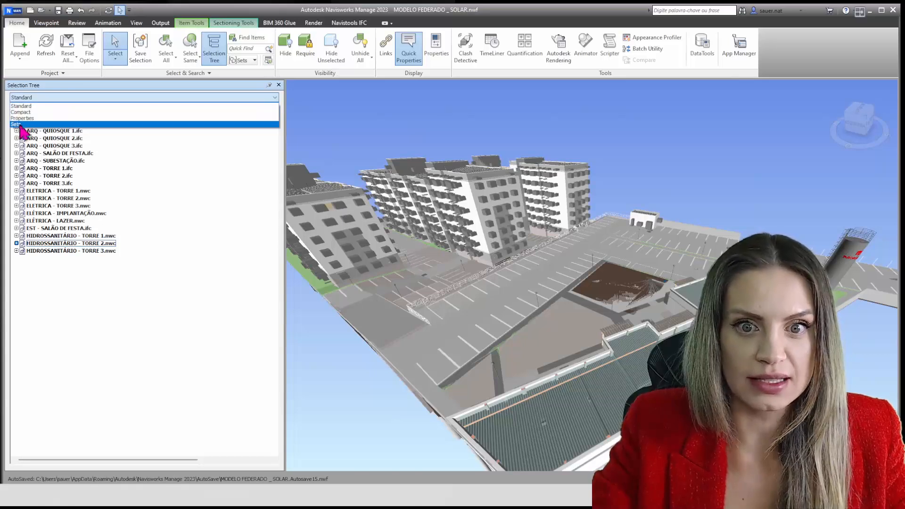
left_click(23, 113)
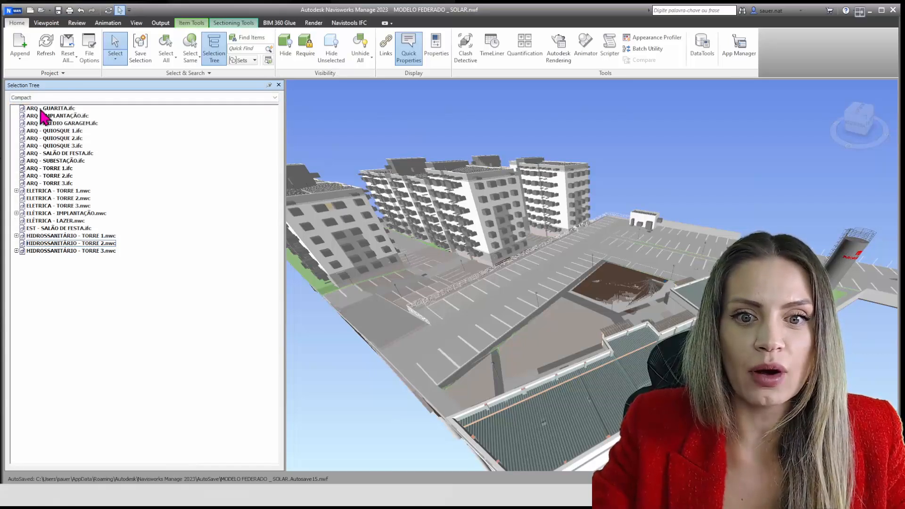
left_click(41, 110)
left_click(51, 124)
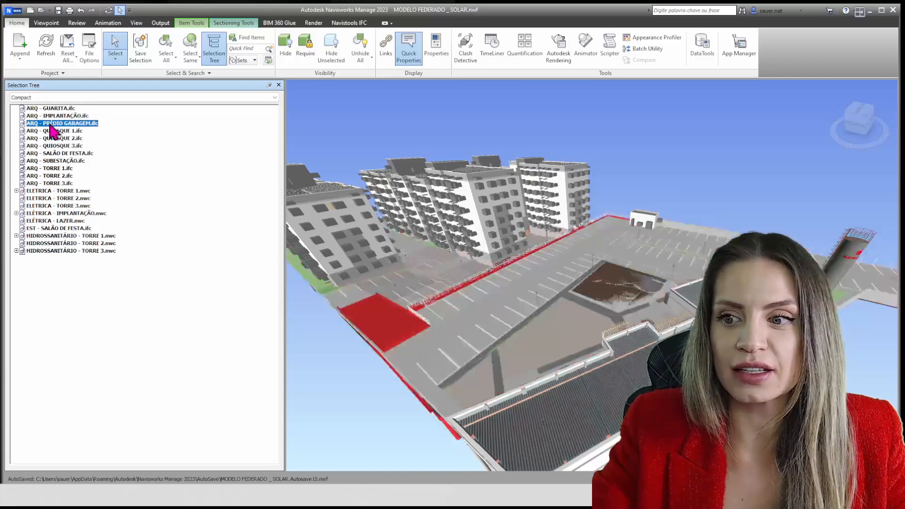
left_click(50, 131)
scroll(430, 285, "down", 5)
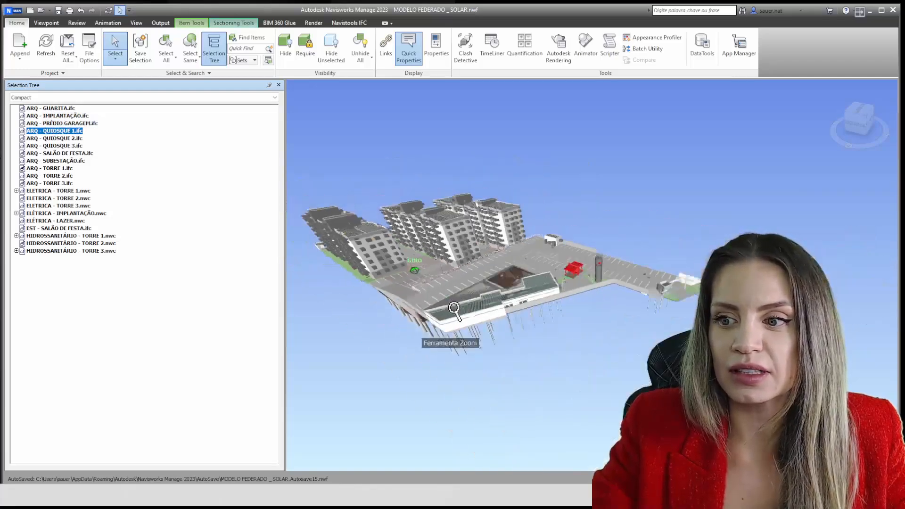
Select the ARQ IFC files QUIOSQUE 2, QUIOSQUE 3, SALÃO DE FESTA, SUBESTAÇÃO, TORRE 1 and TORRE 2 one after another
left_click(38, 138)
left_click(39, 146)
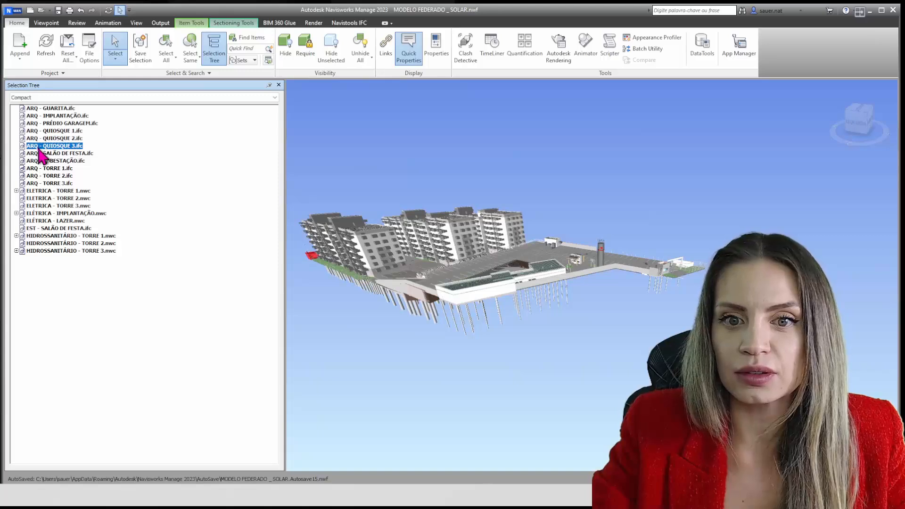
left_click(40, 154)
left_click(40, 161)
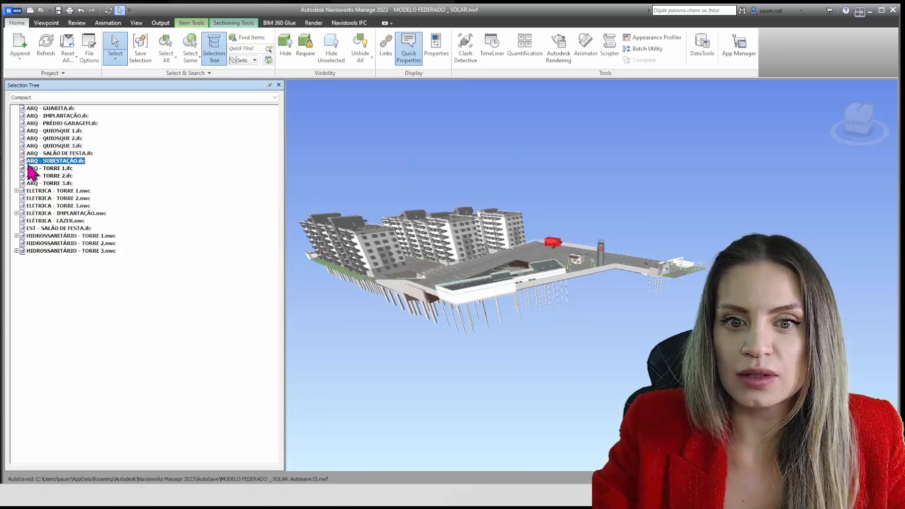
left_click(31, 169)
left_click(34, 176)
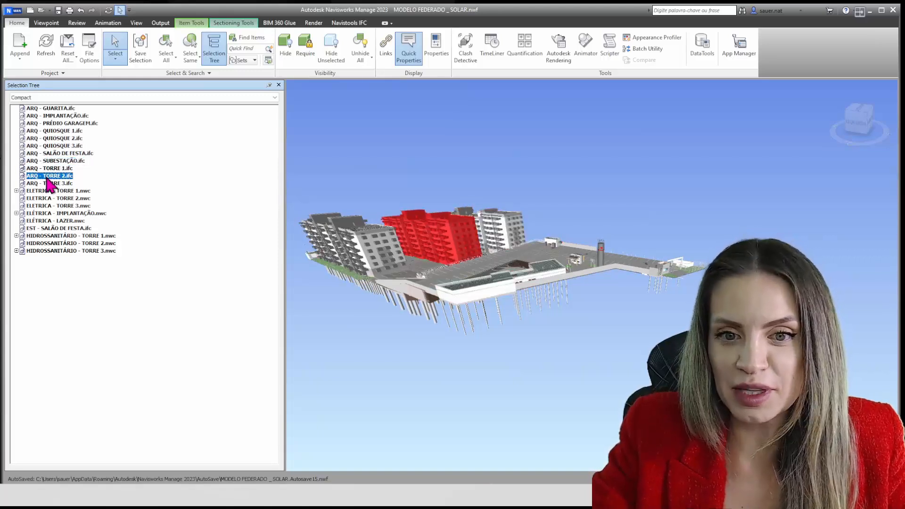
Expand ELETRICA - TORRE 1.nwc and its first linked file, and select its levels in turn from 1 - Terreo up to 6 - 6º Pav
left_click(17, 191)
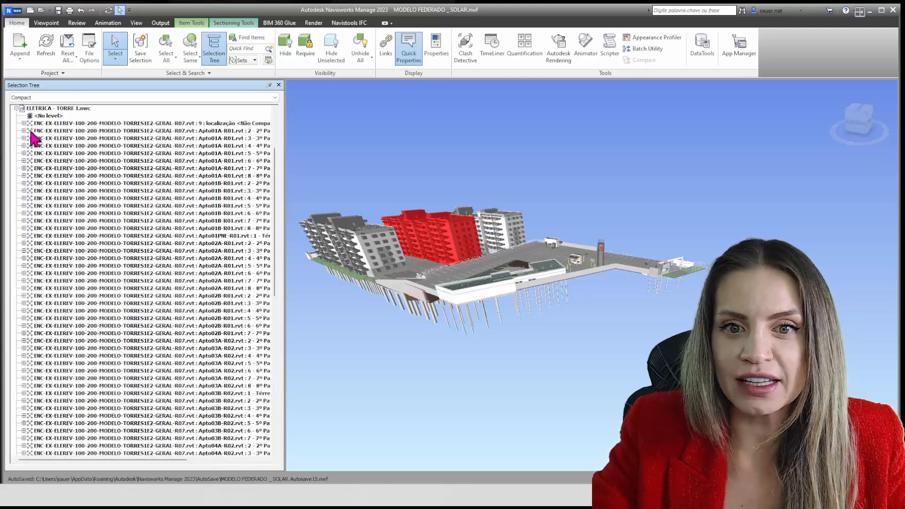
double_click(43, 123)
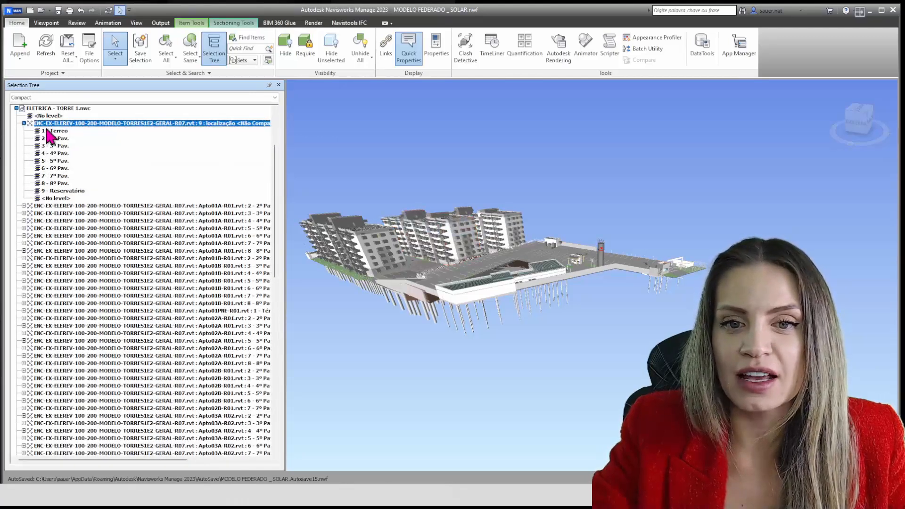
left_click(48, 131)
left_click(49, 138)
left_click(50, 146)
left_click(52, 153)
left_click(54, 168)
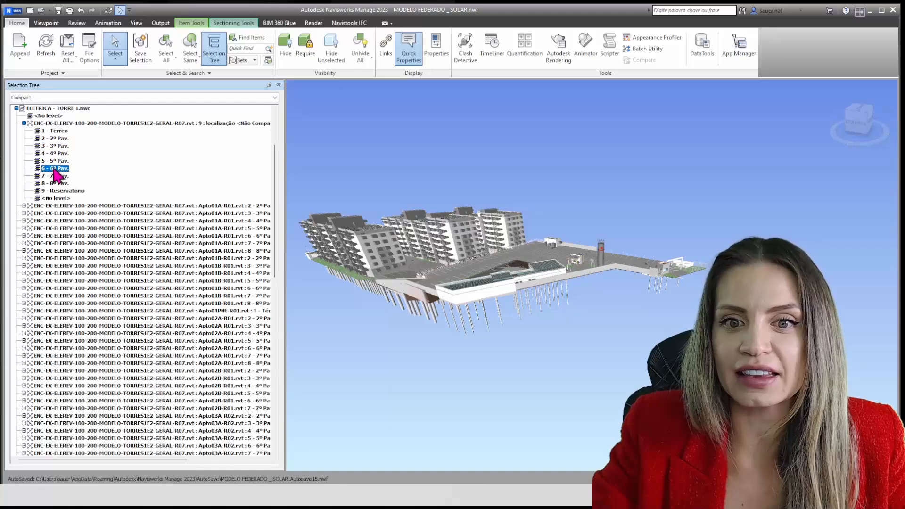
Collapse the ELETRICA - TORRE 1.nwc file to return to the compact list of files
scroll(56, 179, "up", 4)
left_click(16, 191)
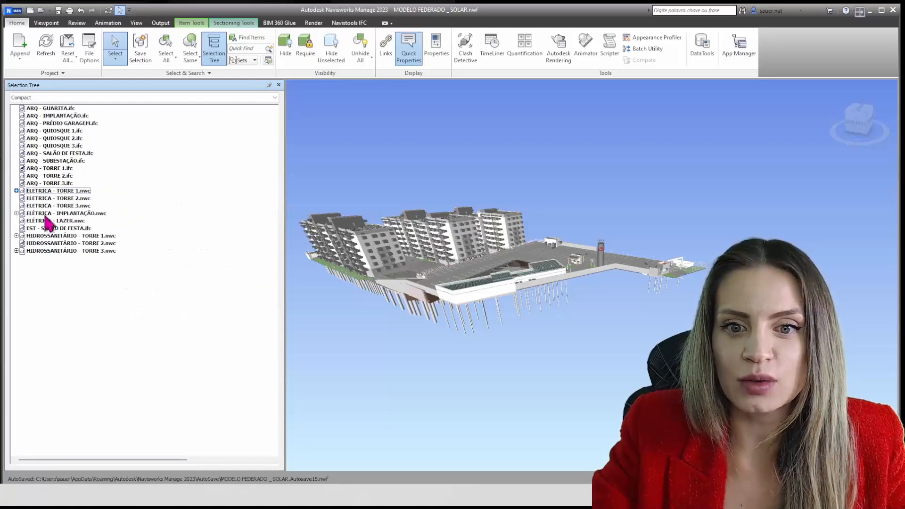
left_click(17, 251)
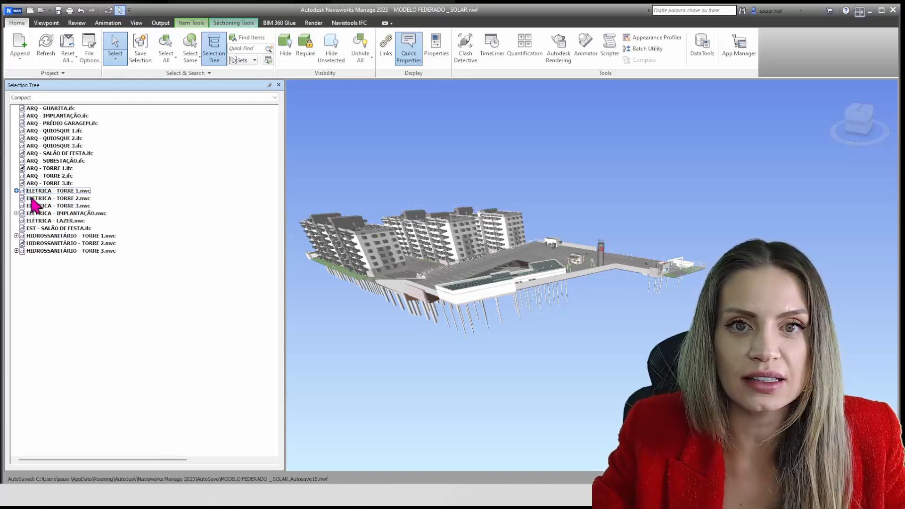
Show the Properties window and widen it enough to read the property values
left_click(45, 98)
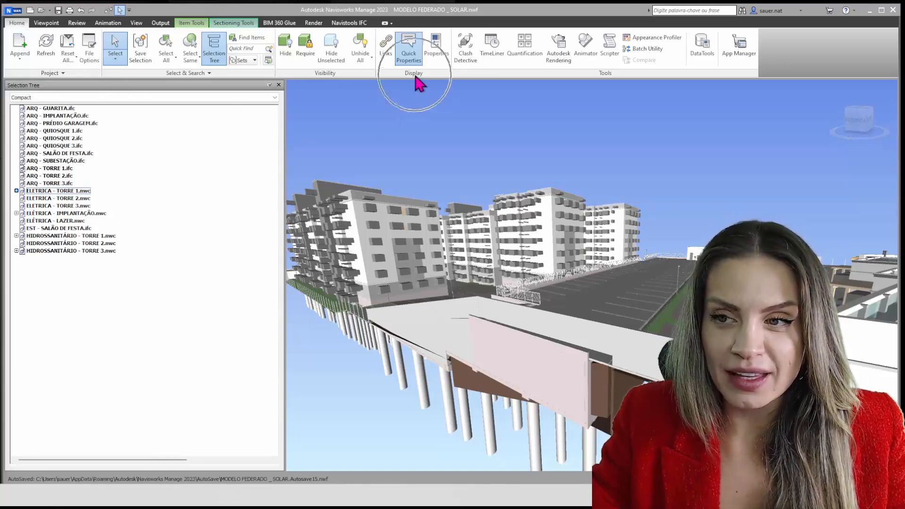
left_click(438, 53)
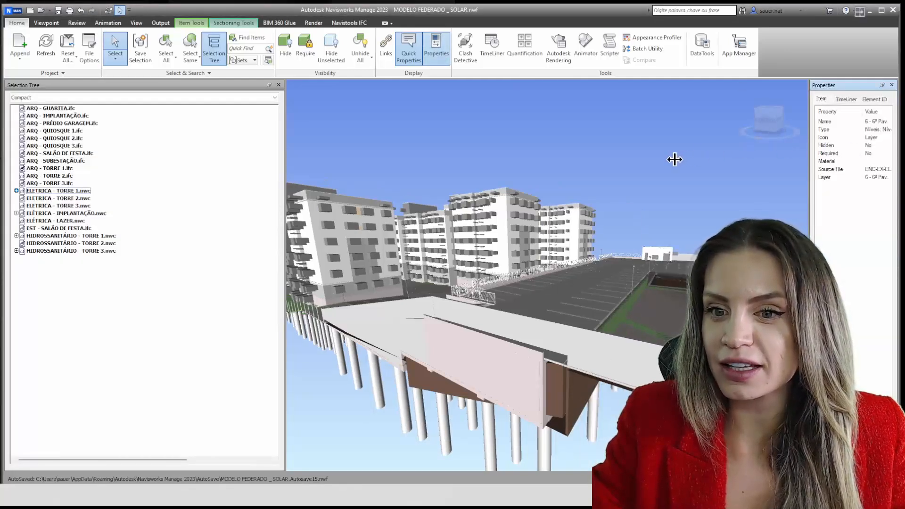
left_click_drag(808, 159, 675, 159)
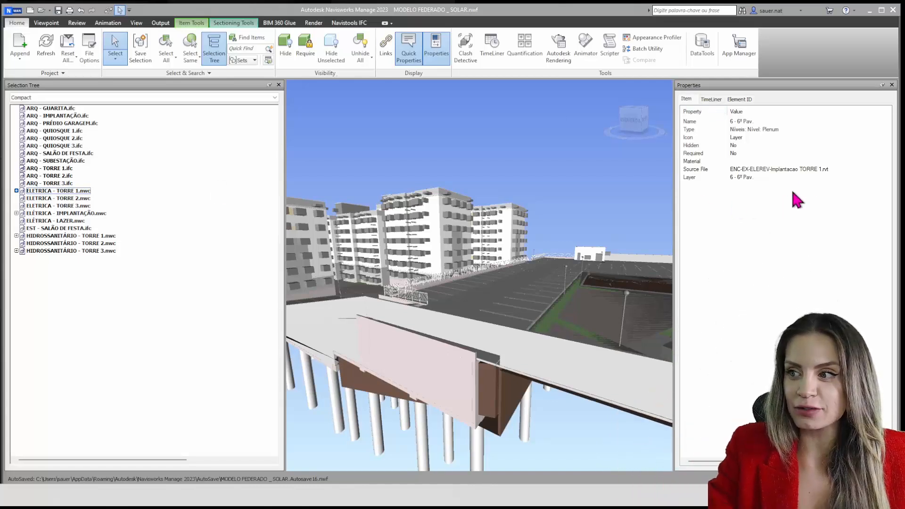
Switch the Selection Tree to Standard display and collapse the ELETRICA - TORRE 1.nwc file
left_click(70, 192)
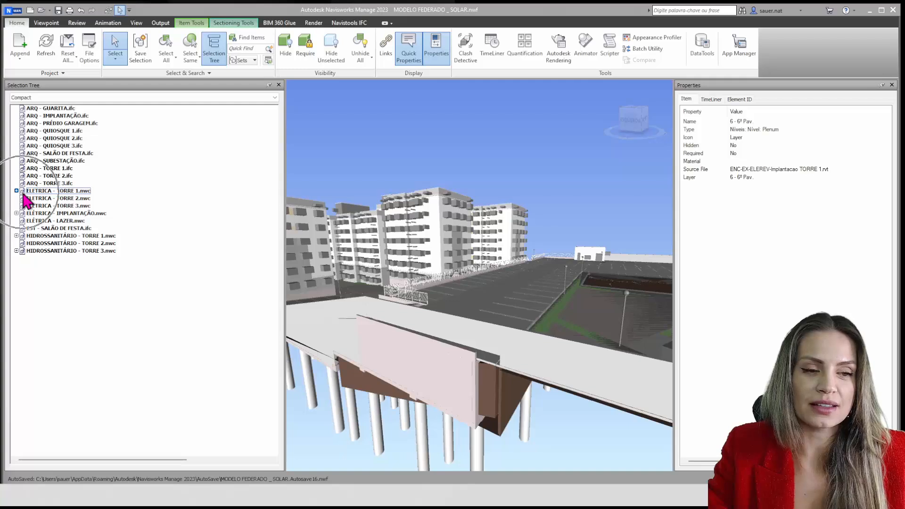
left_click(142, 98)
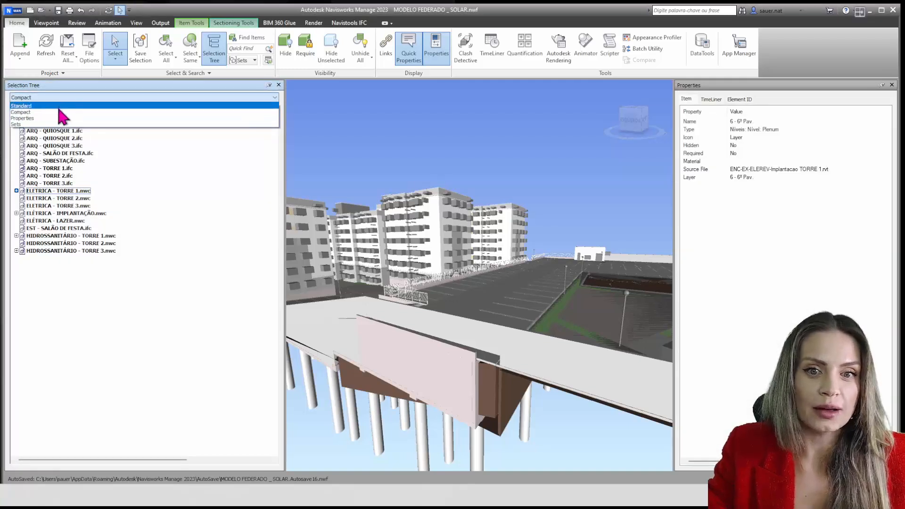
left_click(64, 105)
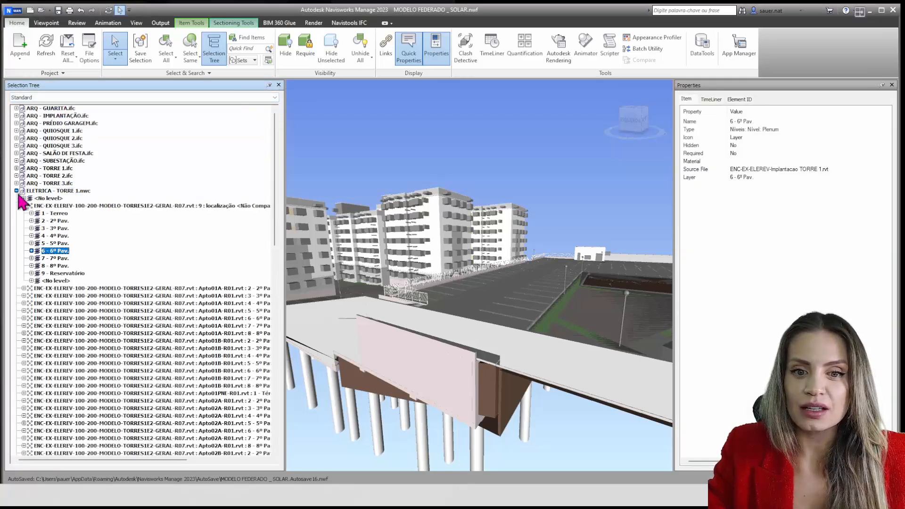
left_click(17, 190)
Select the ARQ IFC files in turn from ARQ - GUARITA to ARQ - SUBESTAÇÃO to view their item properties
left_click(63, 109)
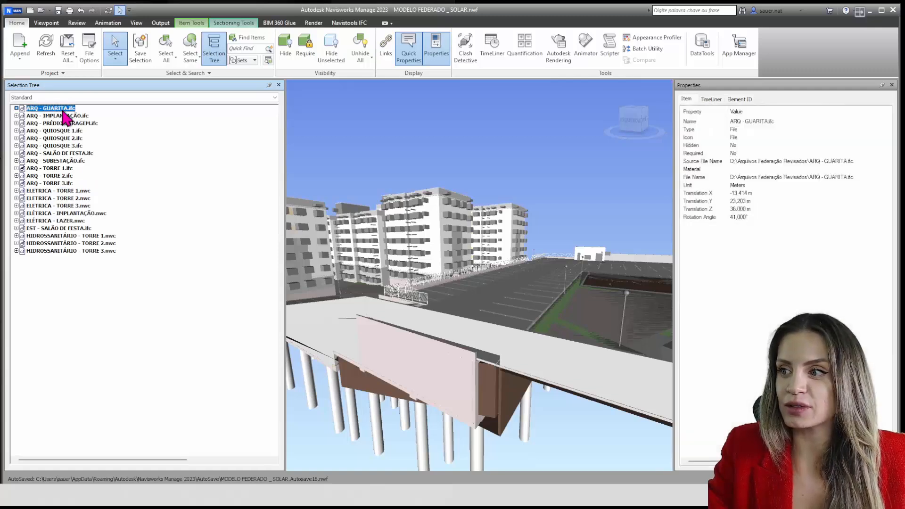
key("Down")
key("Down")
key("Down")
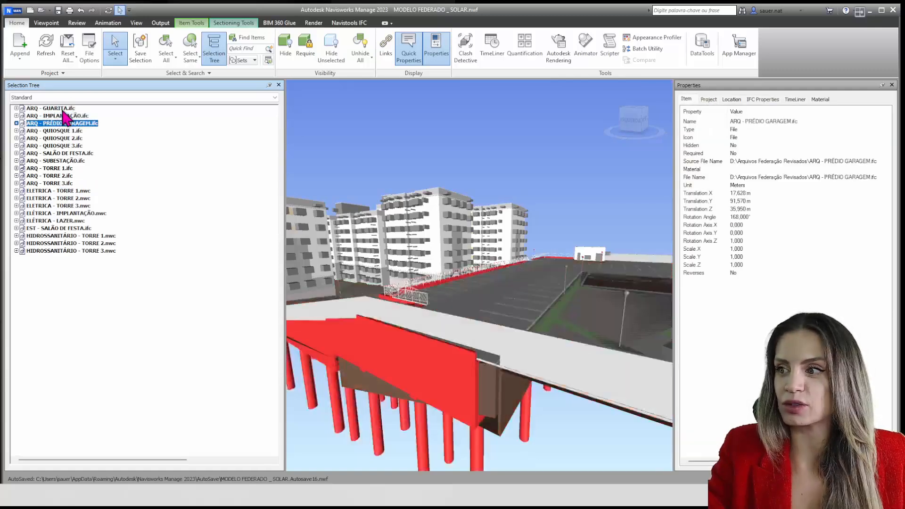
key("Down")
key("Down")
key("Down")
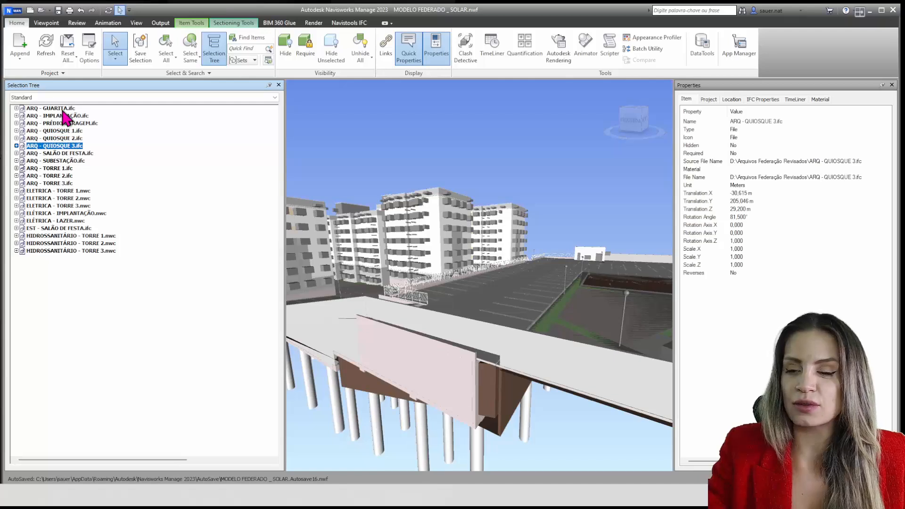
key("Down")
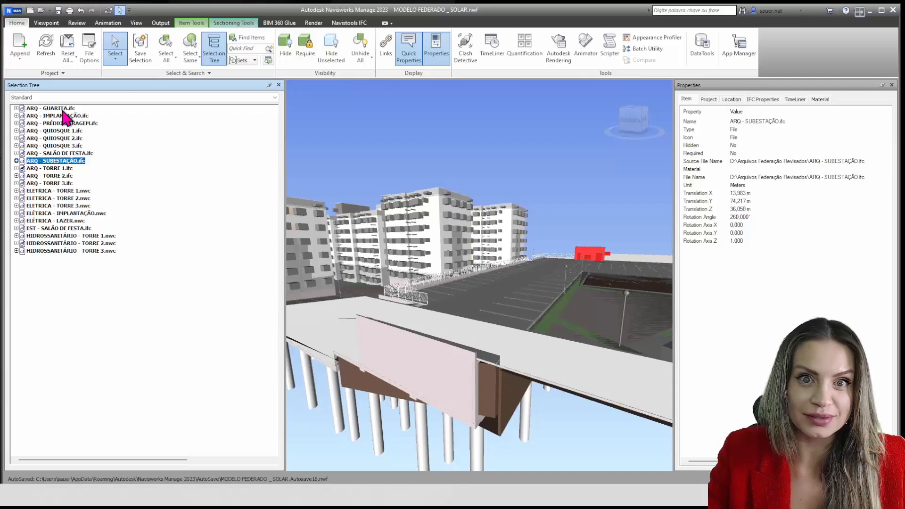
Select the white-painted exterior wall at the tower's upper corner in the model and widen the Properties window further
mouse_move(460, 297)
middle_mouse_down("shift")
mouse_move(540, 365)
mouse_move(531, 358)
middle_mouse_up("shift")
scroll(454, 185, "up", 6)
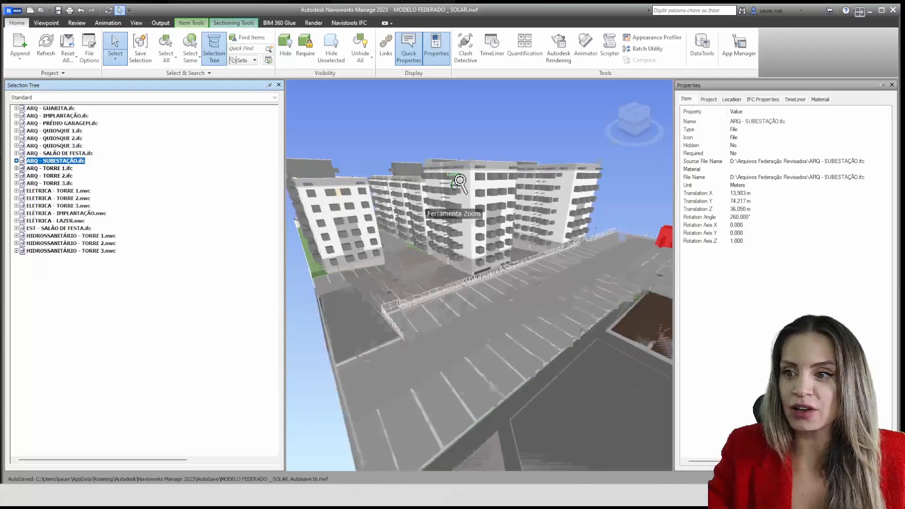
scroll(453, 186, "up", 4)
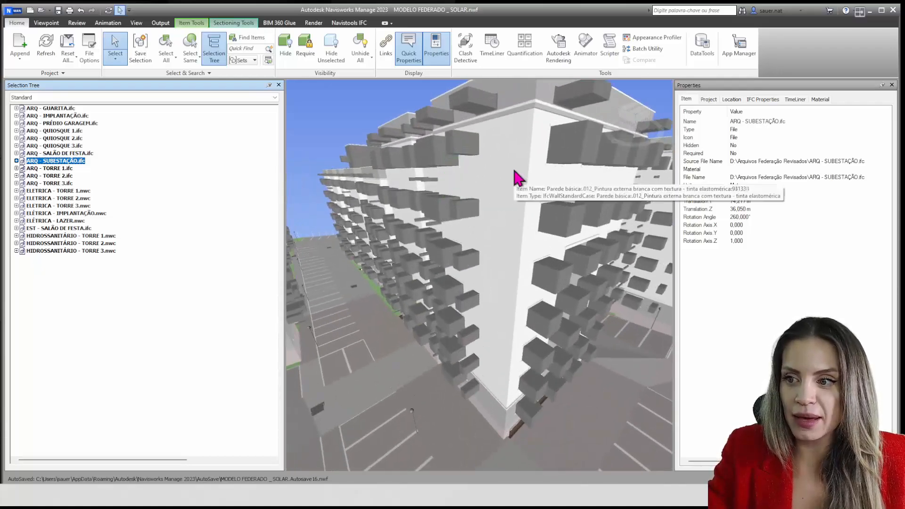
left_click(518, 178)
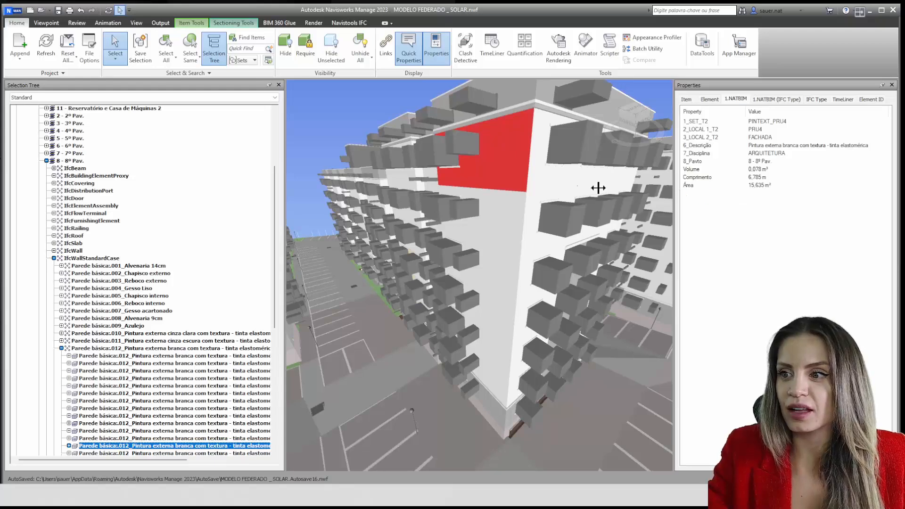
left_click_drag(597, 188, 579, 188)
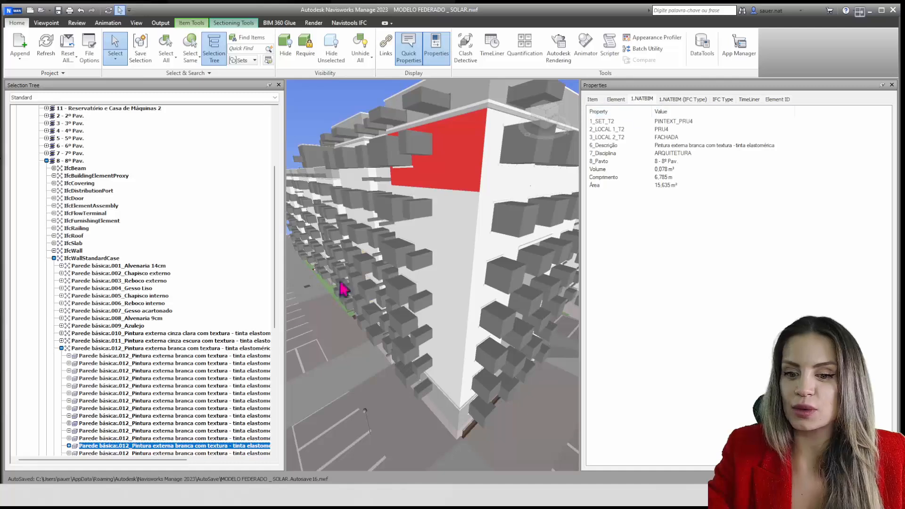
Widen the Selection Tree and select the wall's 012_Pintura externa branca family, followed by its IfcWallStandardCase category
scroll(216, 369, "down", 3)
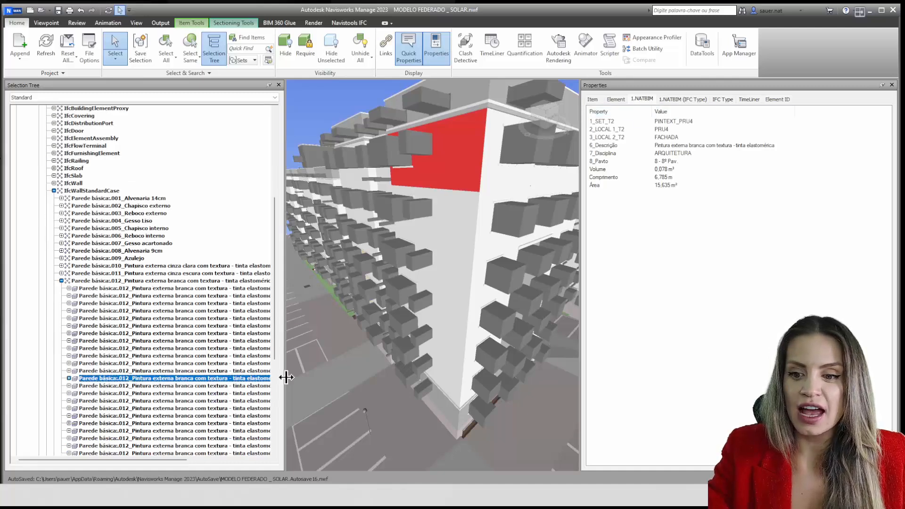
left_click_drag(308, 375, 348, 372)
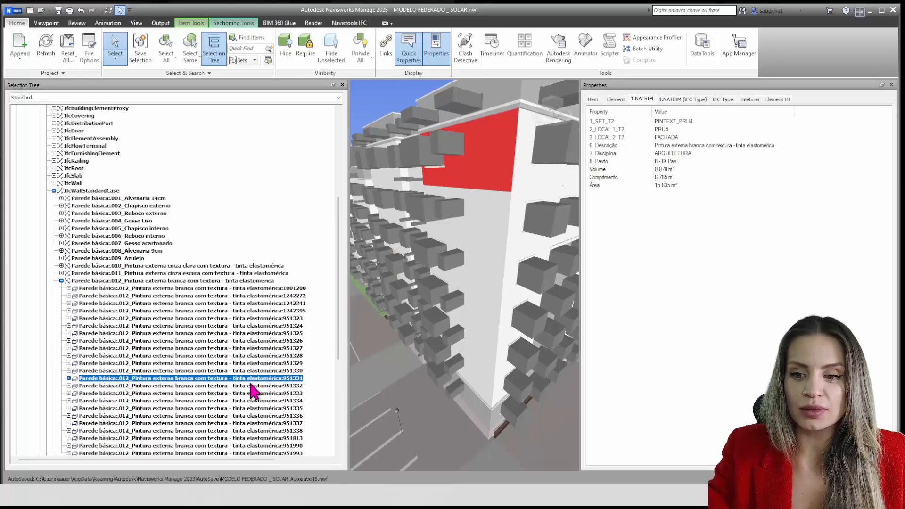
left_click(111, 281)
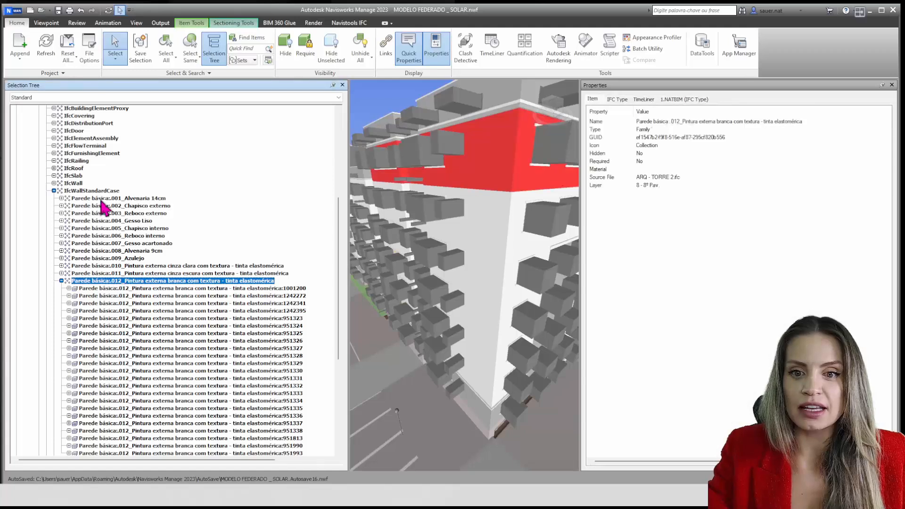
left_click(98, 192)
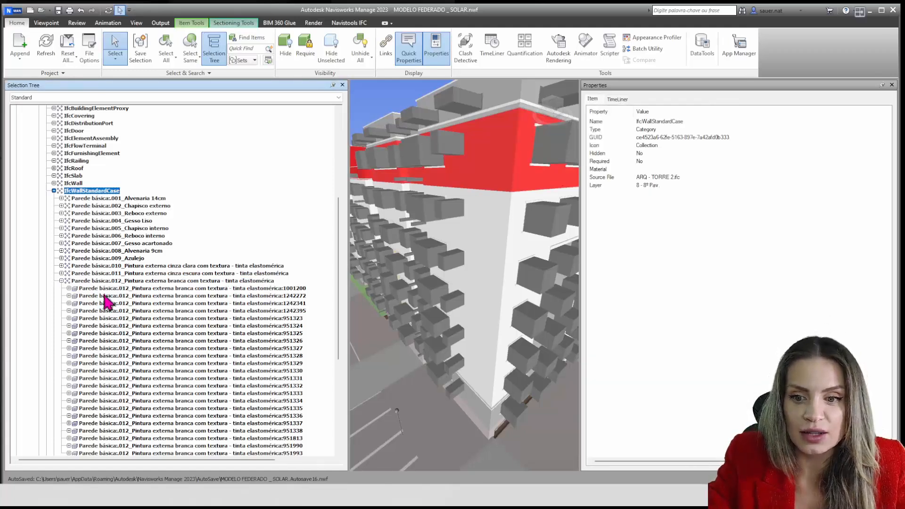
Reselect the upper corner wall in the model, expand it down to its Geometry Group contents, and collapse it again
left_click(486, 174)
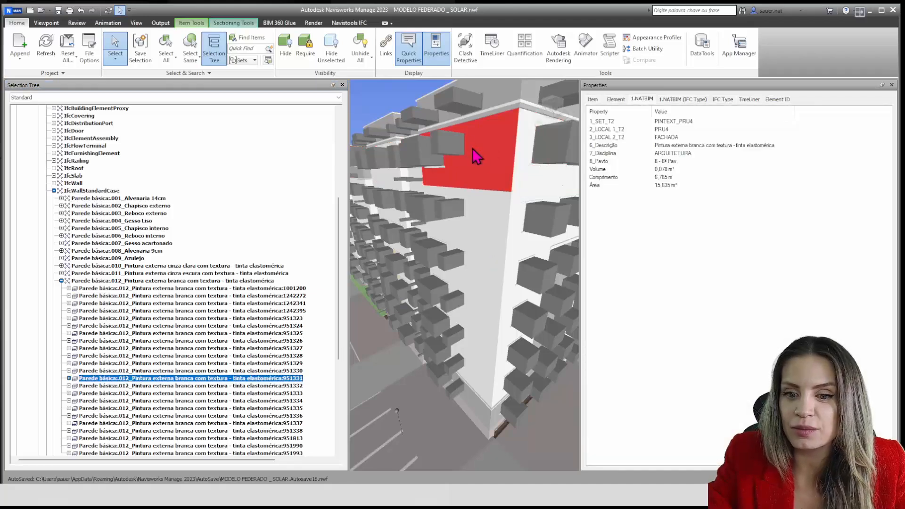
left_click(69, 378)
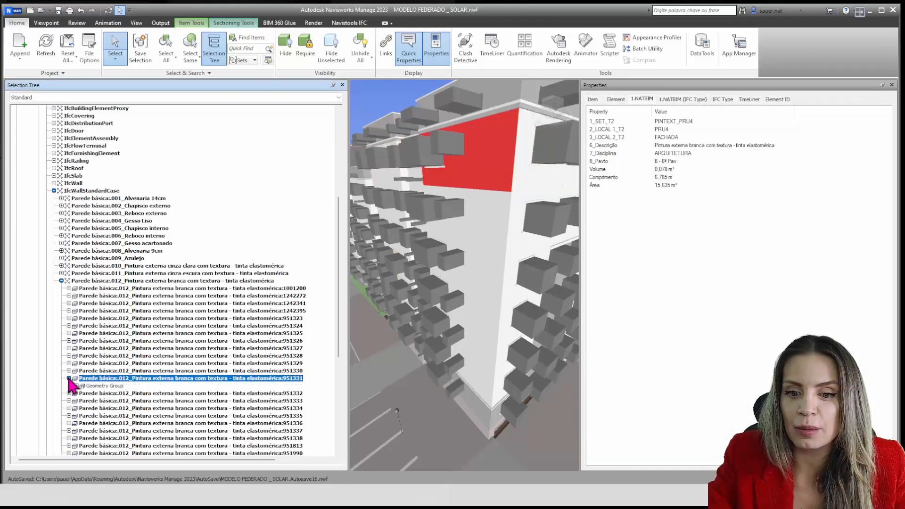
left_click(75, 386)
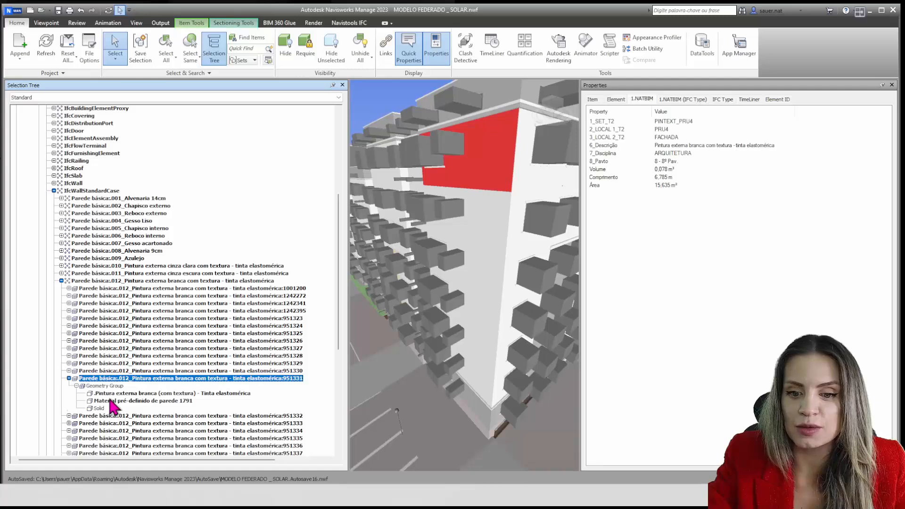
left_click(68, 378)
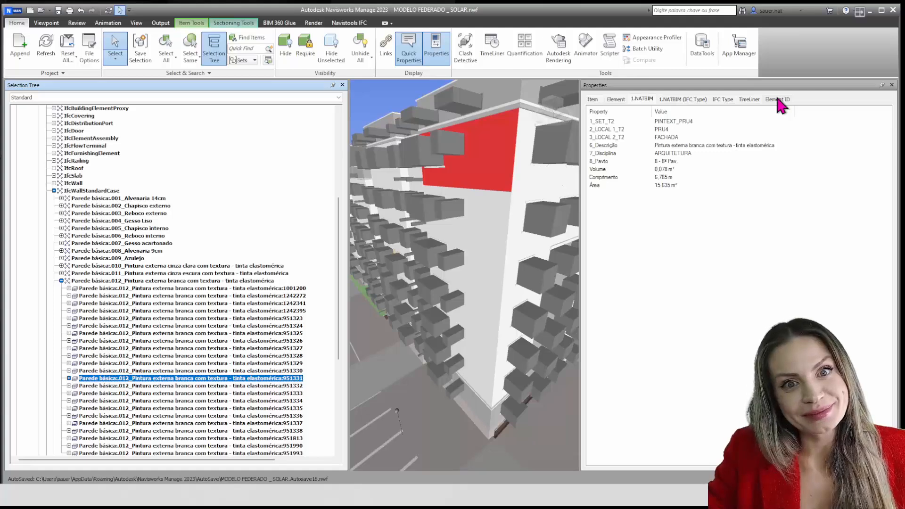
Look through each of the wall's property categories from Item to Element ID and return to Item
left_click(593, 99)
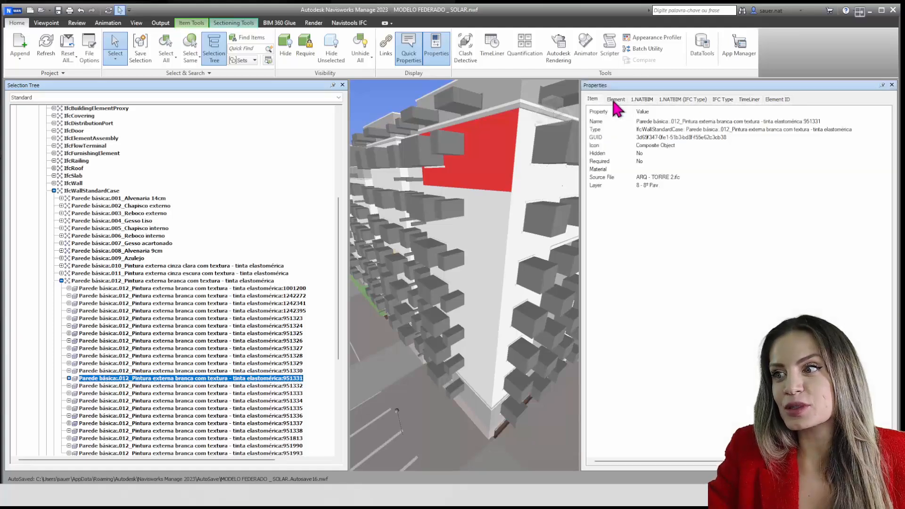
left_click(614, 100)
left_click(640, 99)
left_click(682, 100)
left_click(728, 100)
left_click(750, 100)
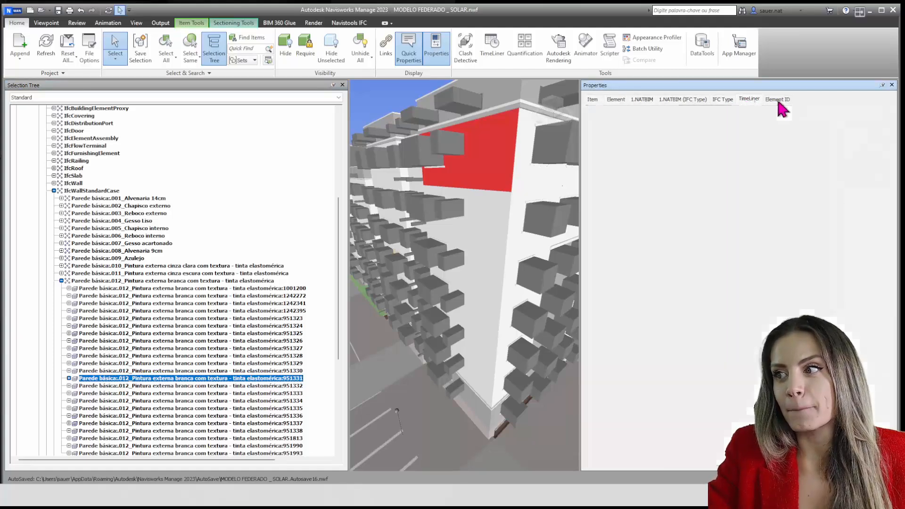
left_click(782, 99)
left_click(594, 99)
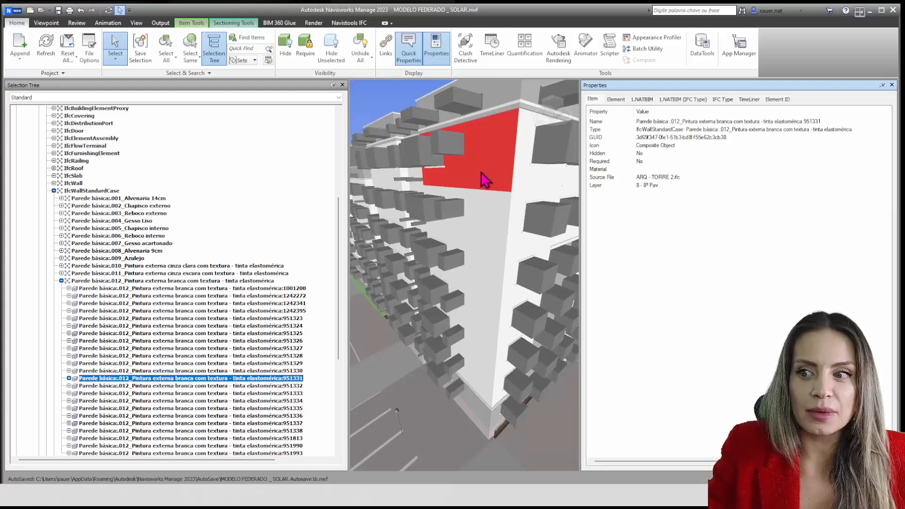
Examine the GUID and Name entries in the wall's Item properties
key("ctrl")
key("ctrl")
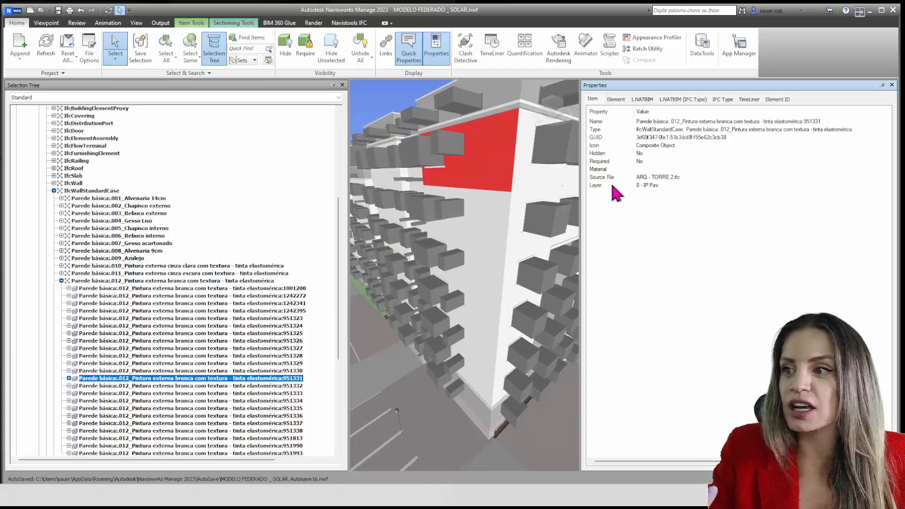
left_click(596, 139)
left_click(652, 141)
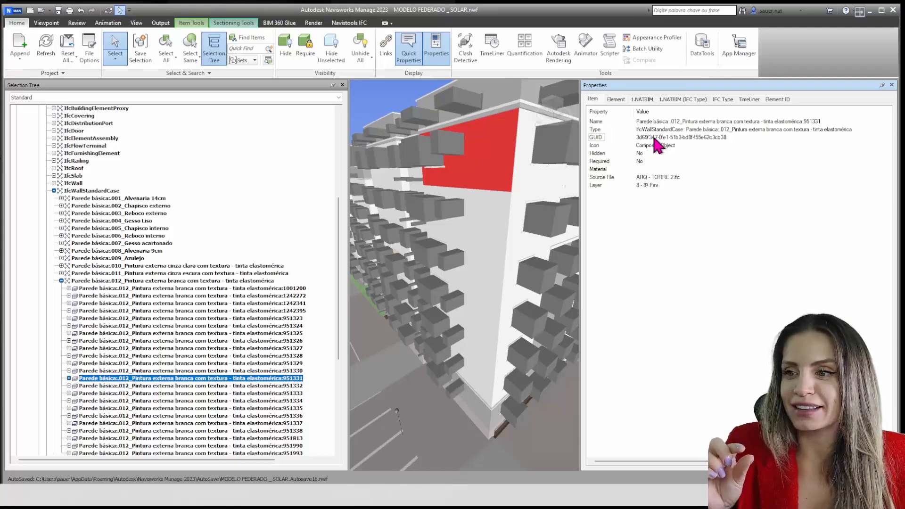
left_click(596, 122)
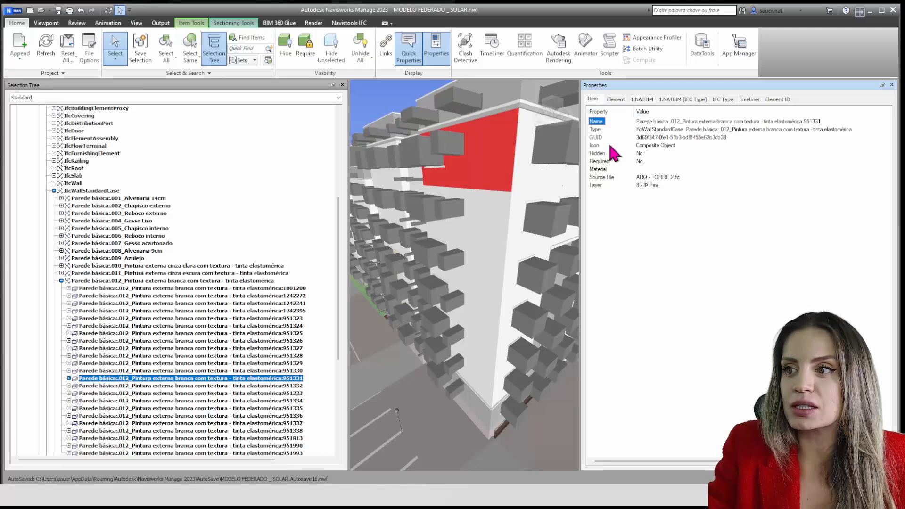
Examine the wall's Element properties with a wider Property column, followed by its 1.NATBIM properties
left_click(615, 99)
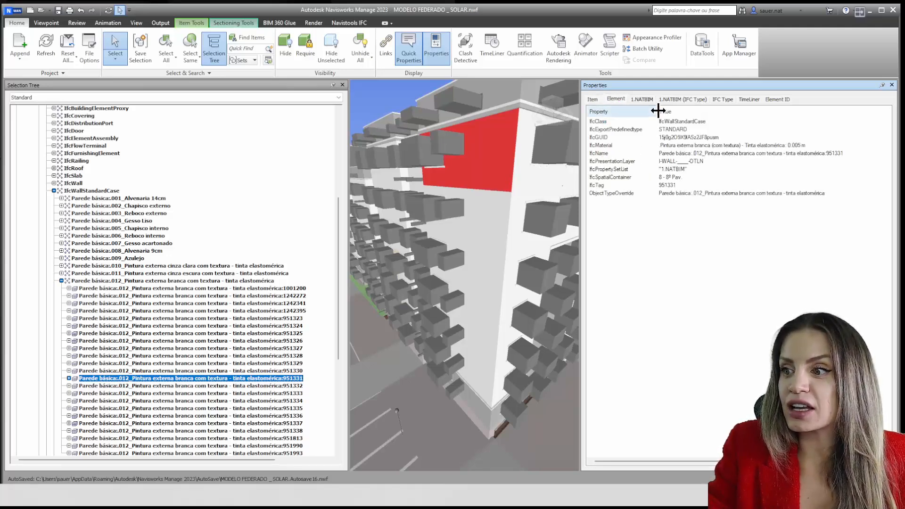
left_click_drag(658, 111, 667, 111)
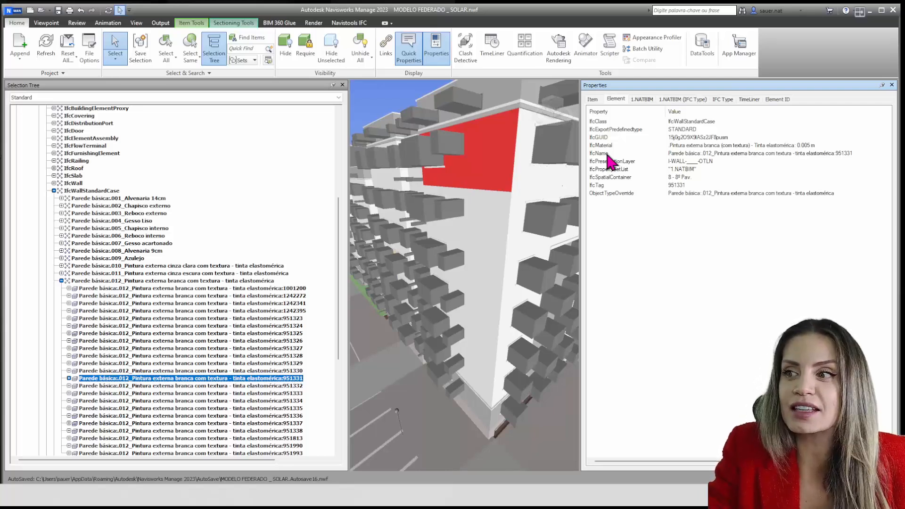
left_click(648, 100)
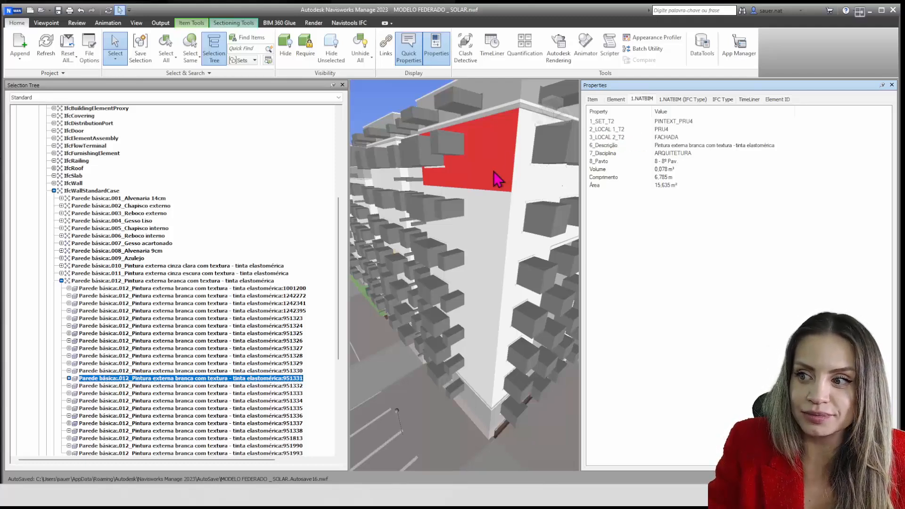
mouse_move(497, 179)
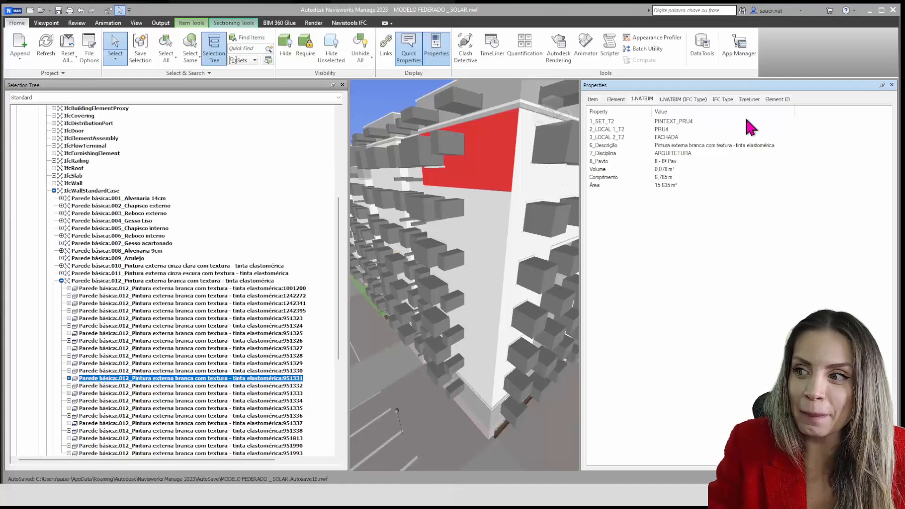
View the wall's 1.NATBIM (IFC Type) properties with the Value column widened, and return to its 1.NATBIM properties
left_click(669, 99)
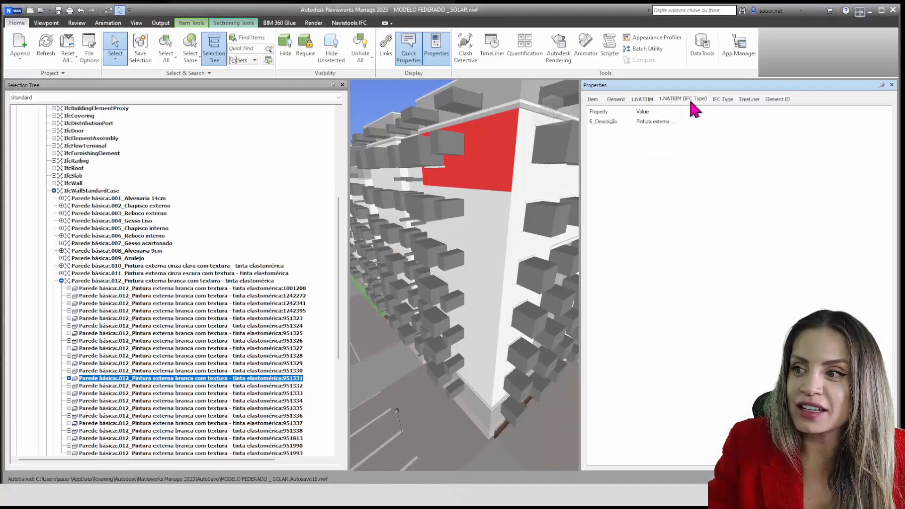
left_click_drag(680, 113, 763, 113)
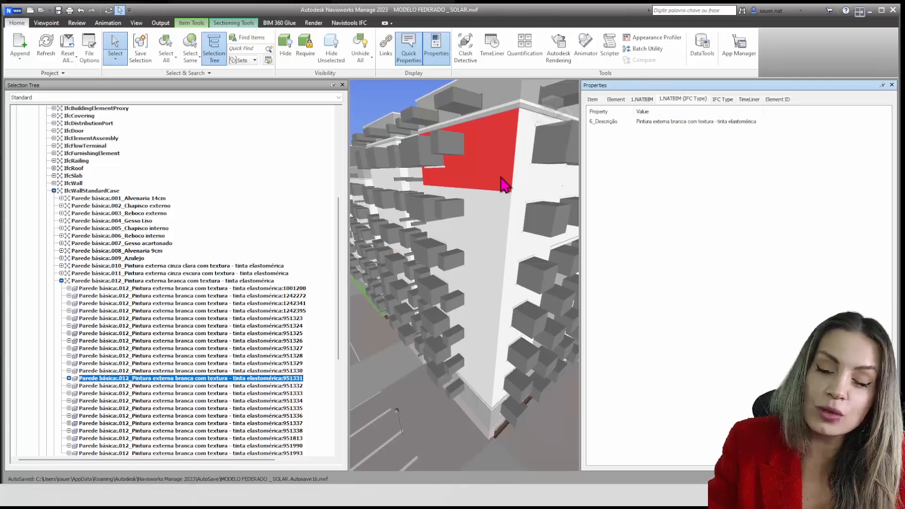
left_click(641, 99)
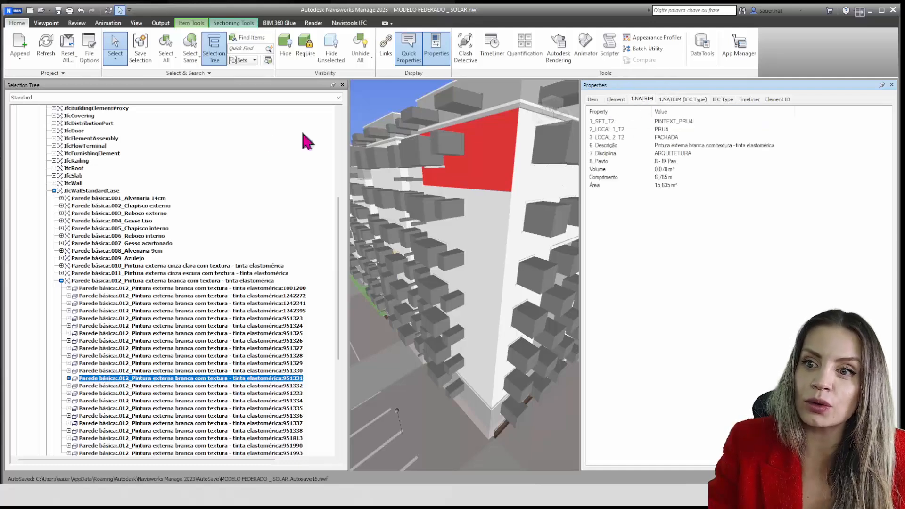
Examine the TimeLiner properties of the facade wall, the wall below it and the adjacent corner wall, with a narrower Property column
left_click(756, 100)
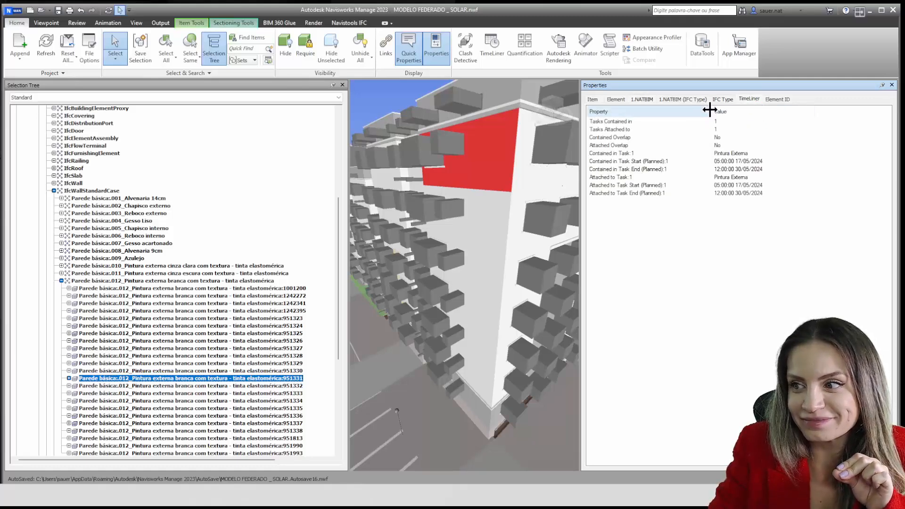
left_click_drag(710, 110, 686, 112)
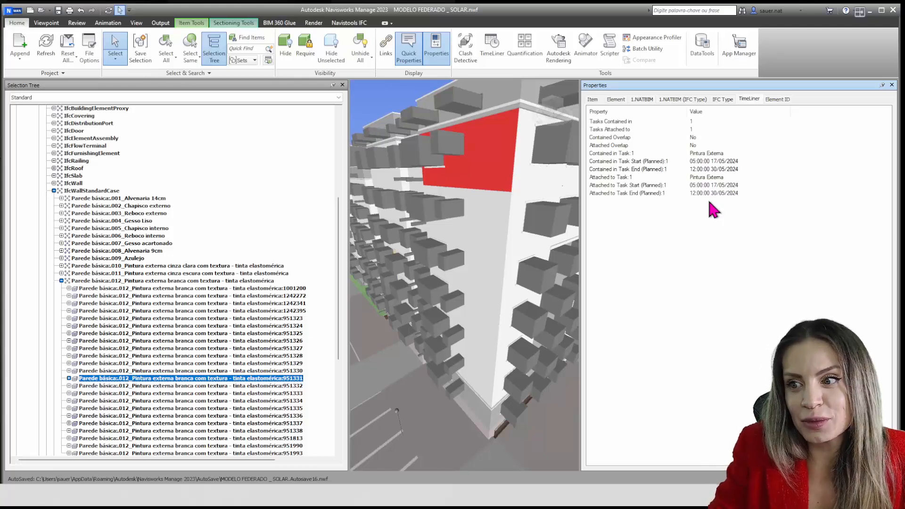
left_click(500, 227)
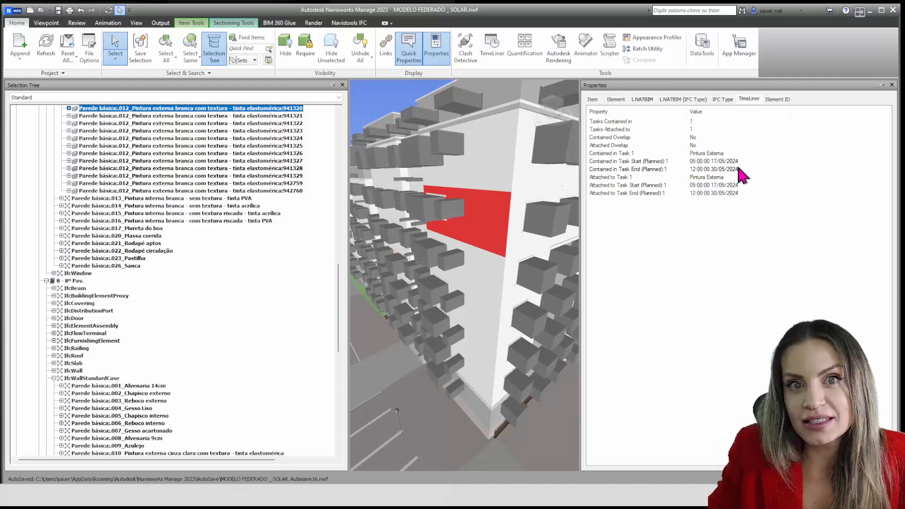
left_click(532, 178)
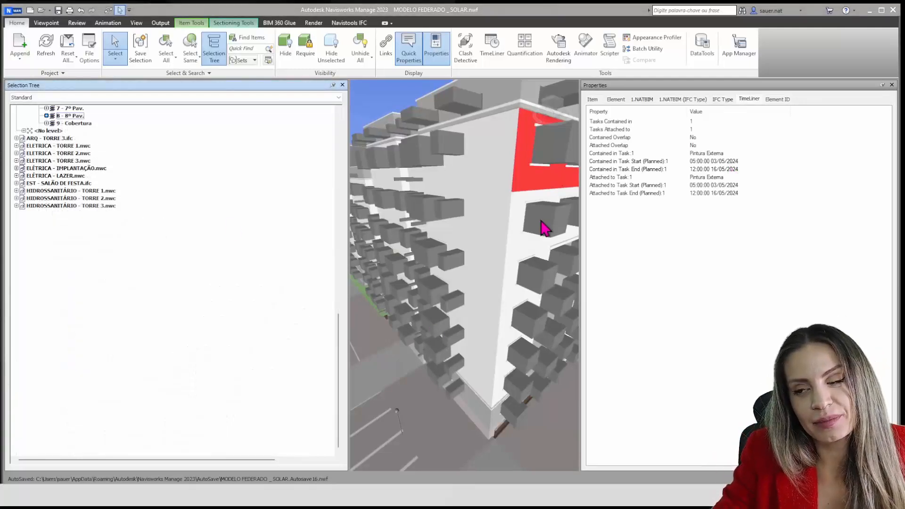
mouse_move(542, 228)
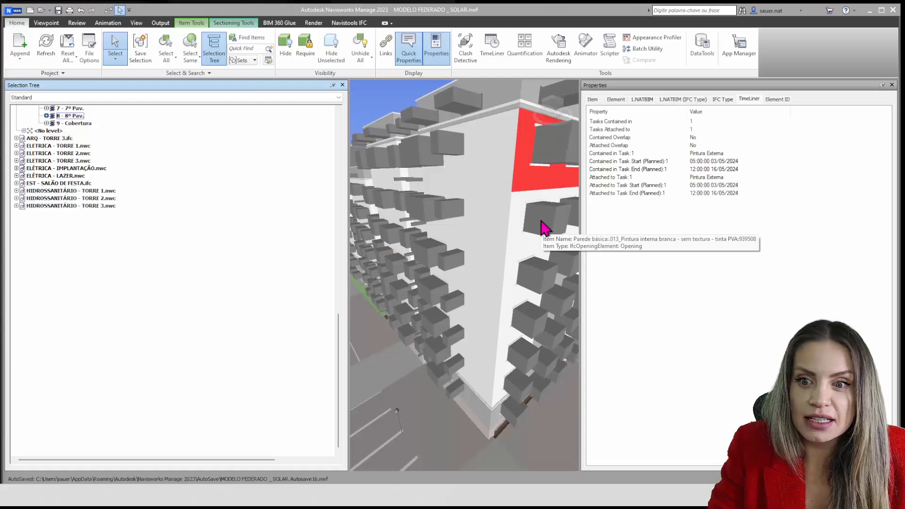
Clear the selection and expand HIDROSSANITÁRIO - TORRE 2.nwc through Cozinha_AP4B of the second floor to the contents of Planta - 2º Pav
key("Escape")
left_click(22, 197)
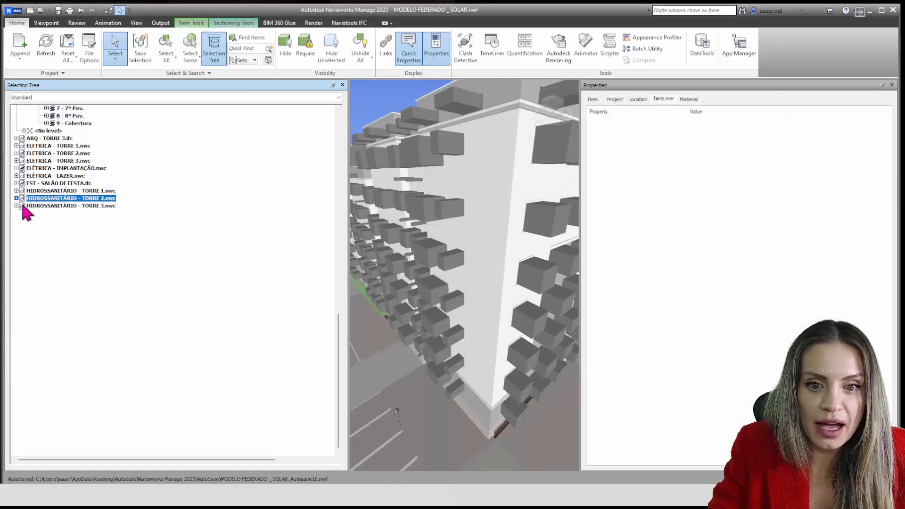
left_click(17, 198)
left_click(24, 205)
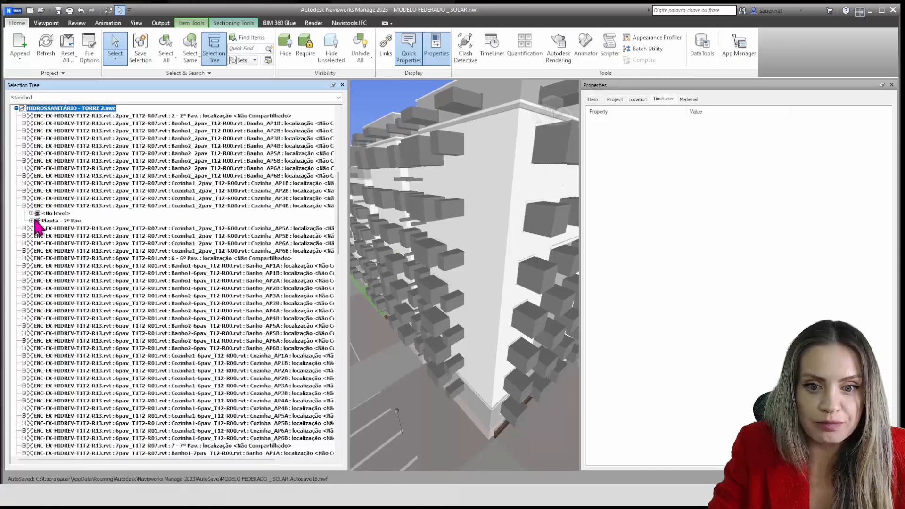
left_click(32, 221)
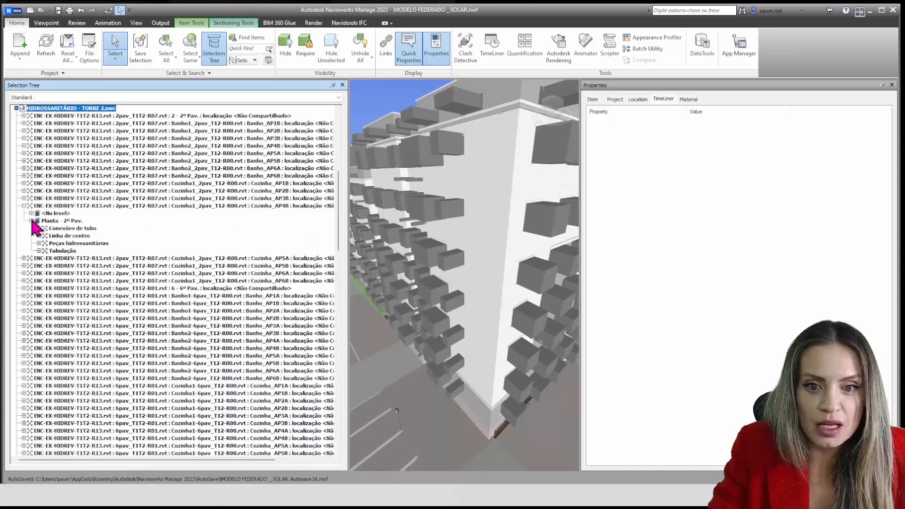
Expand Tubulação through Tipos de tubos to PVC Esgoto Série Normal, then select and expand its first pipe
left_click(39, 251)
left_click(46, 257)
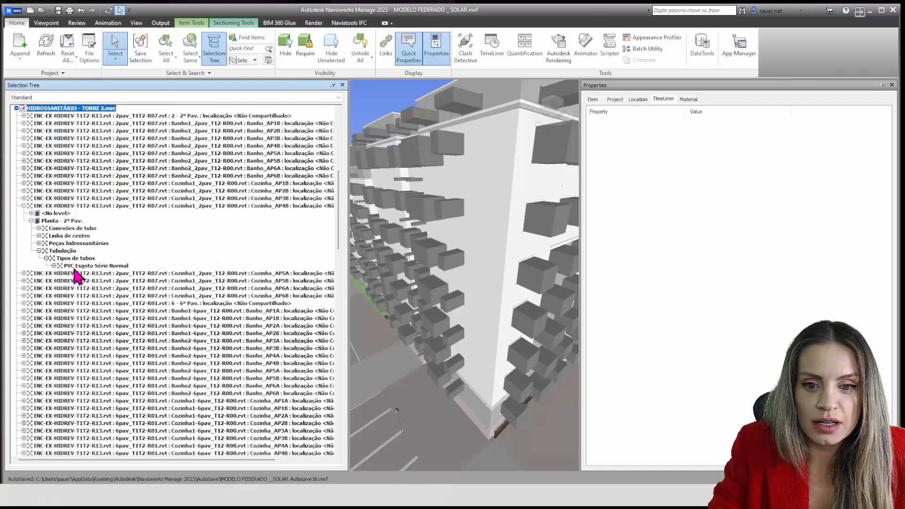
left_click(59, 265)
left_click(54, 265)
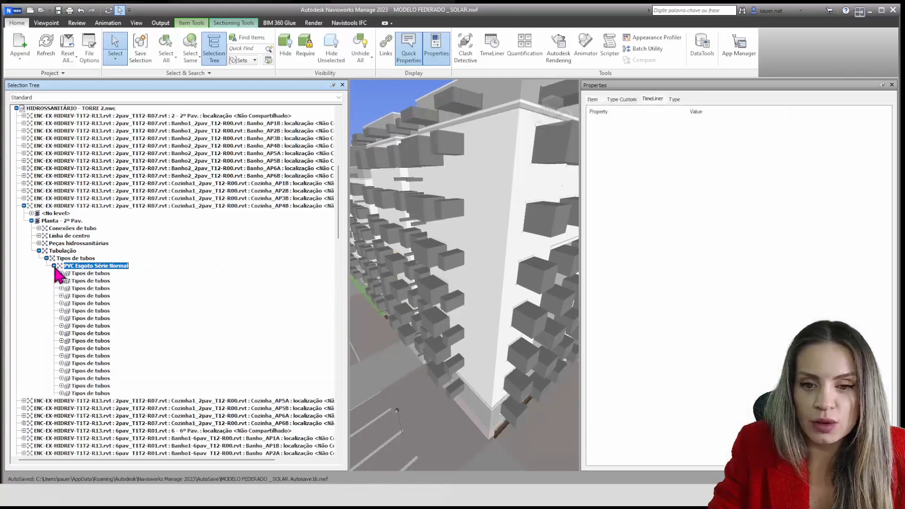
left_click(85, 273)
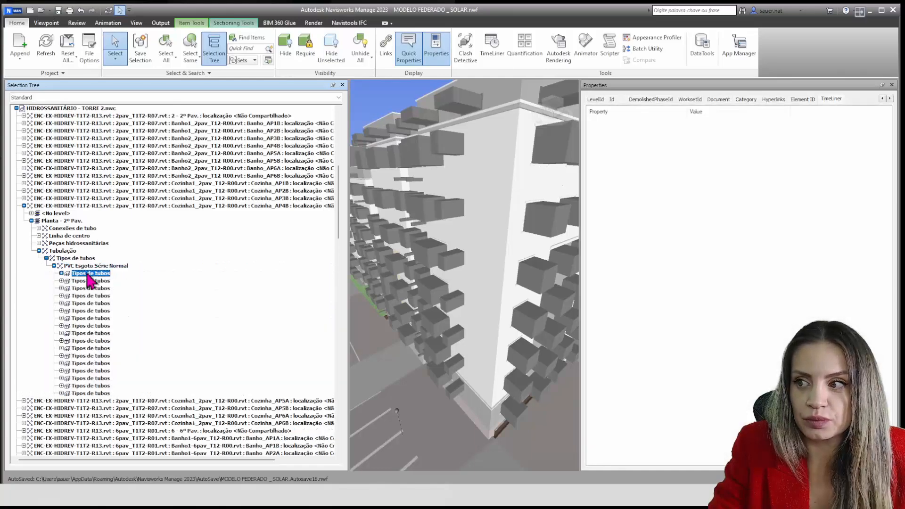
left_click(61, 273)
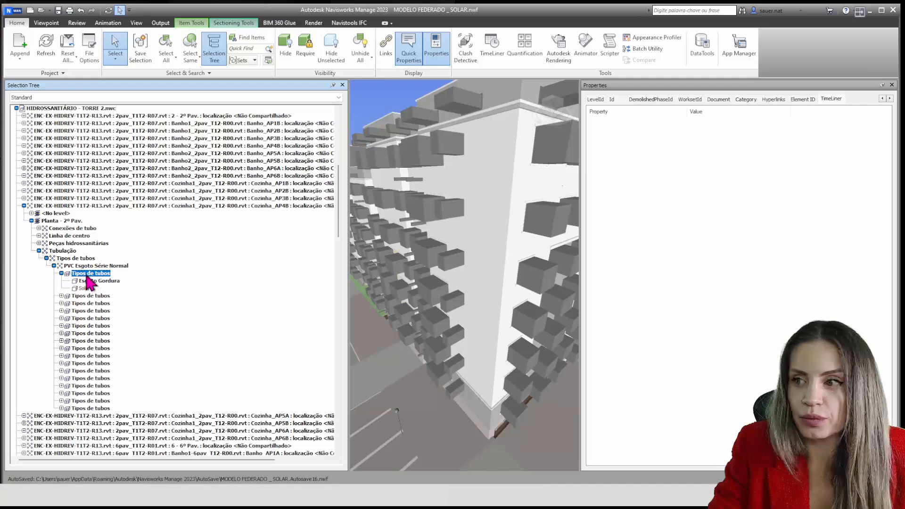
Look back through the pipe's property categories to the first one and view its Custom properties
left_click(881, 99)
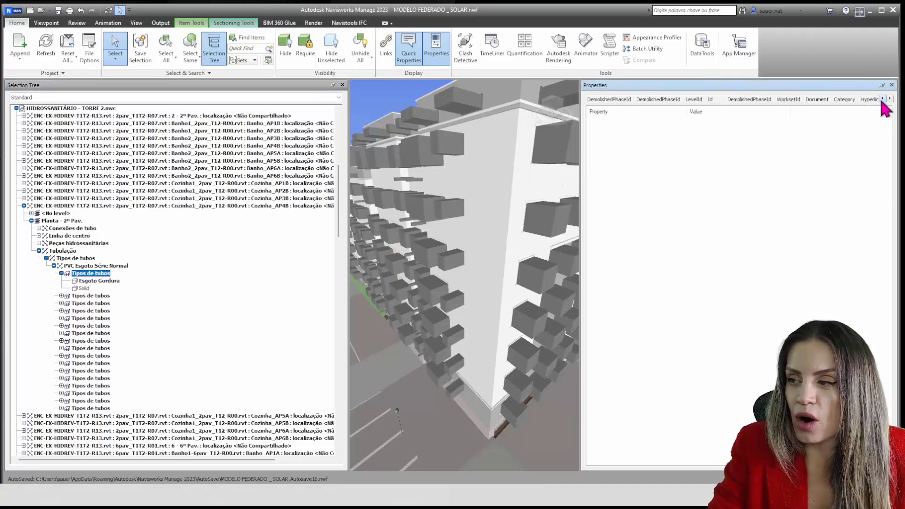
left_click(881, 99)
left_click(882, 99)
left_click(881, 99)
left_click(882, 99)
left_click(881, 99)
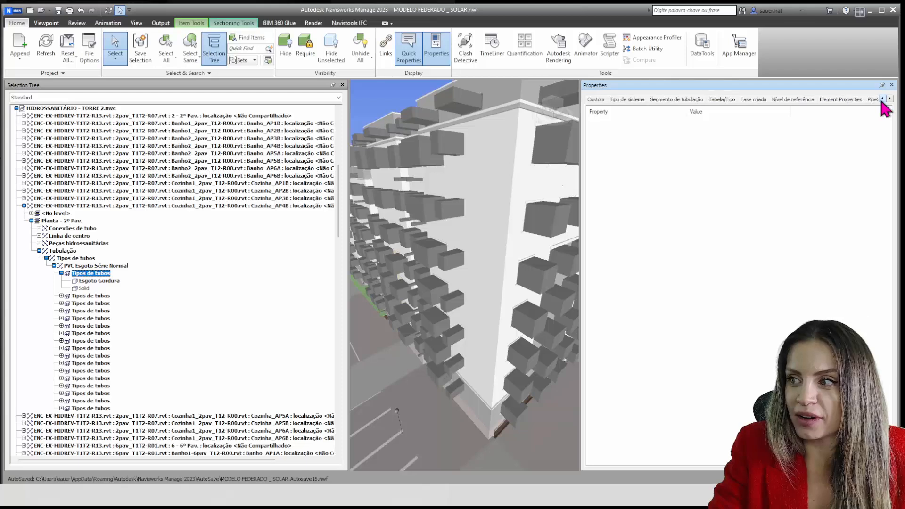
left_click(881, 99)
left_click(881, 99)
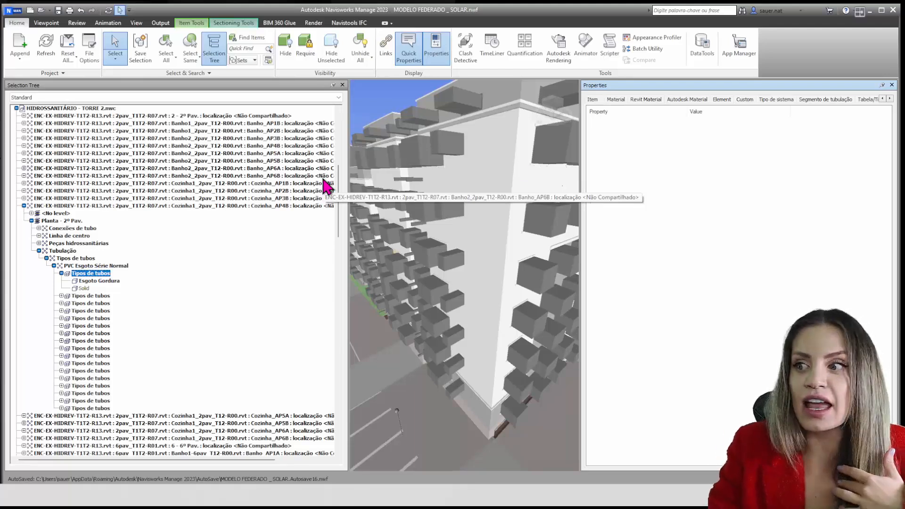
left_click(745, 100)
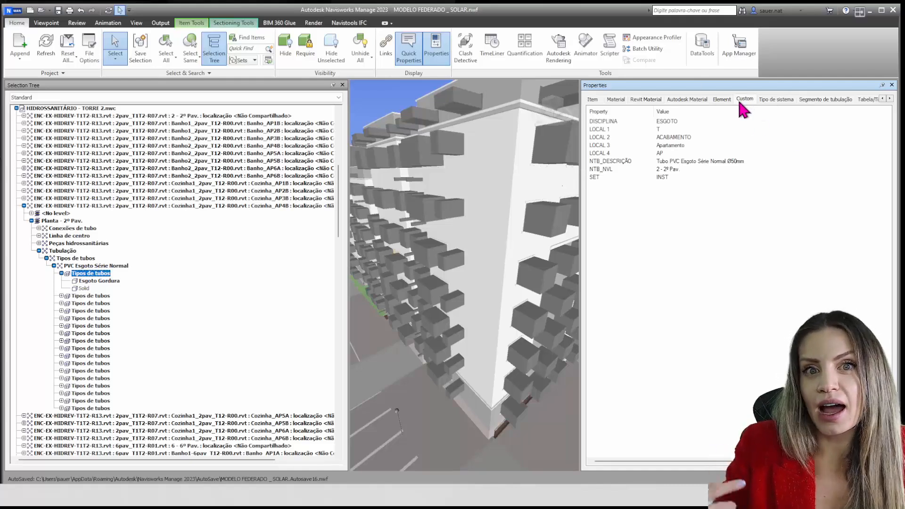
Examine the Área, Diâmetro and Comprimento entries in the pipe's Element properties
left_click(722, 99)
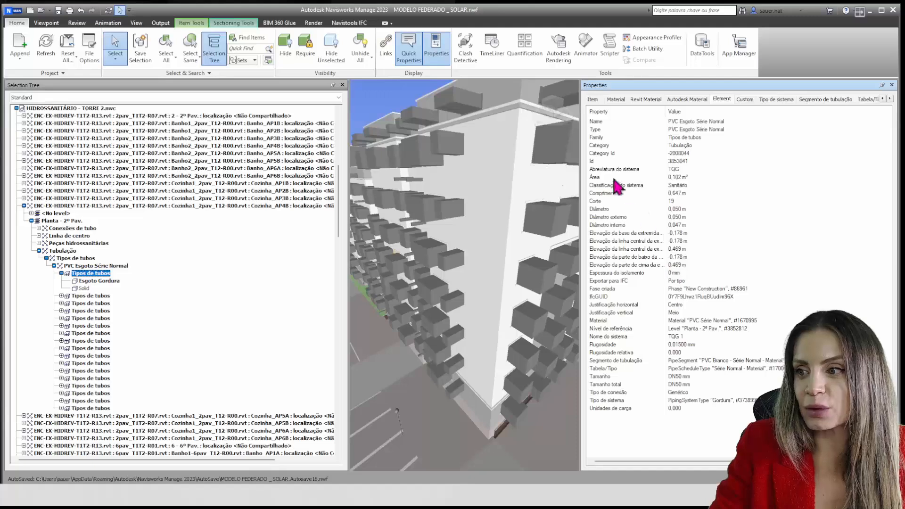
left_click(594, 178)
left_click(594, 207)
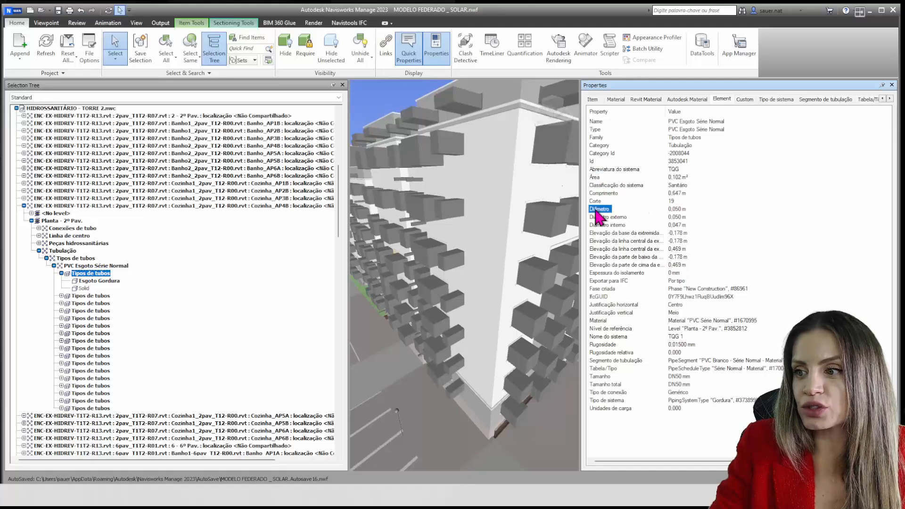
left_click(598, 195)
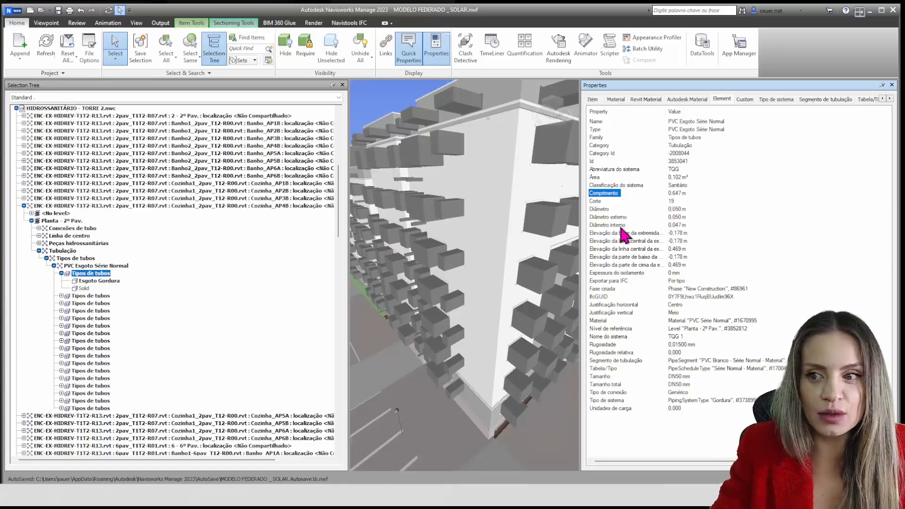
Reselect the top facade wall, view its 1.NATBIM properties, and add the wall directly below it to the selection
left_click(499, 158)
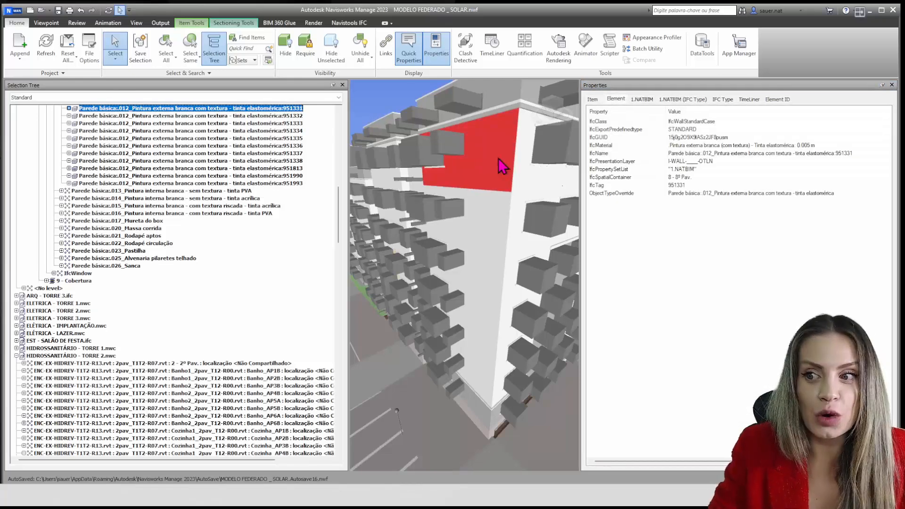
left_click(642, 98)
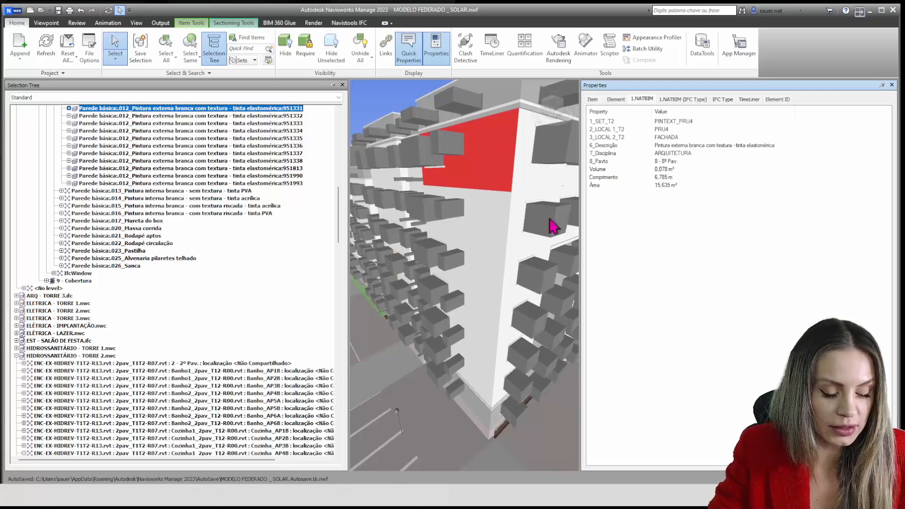
left_click(479, 231, "ctrl")
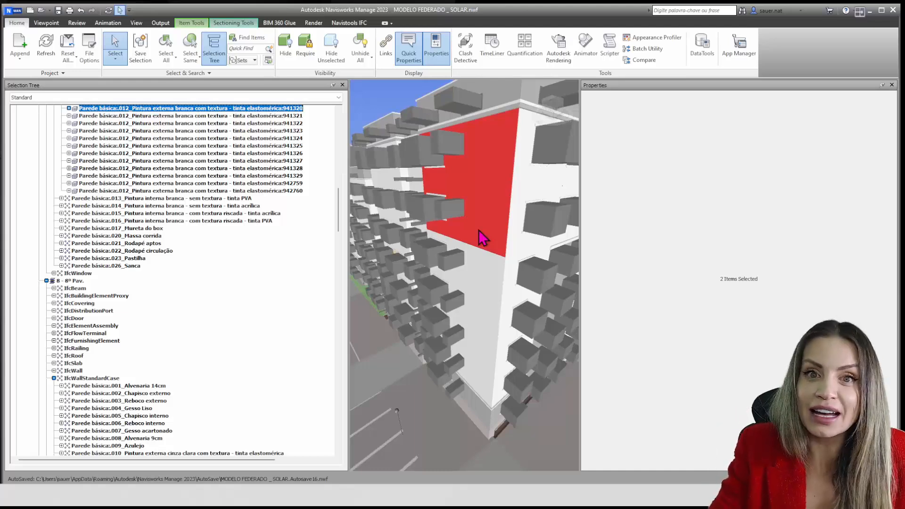
Switch the Selection Tree from Standard to Properties and look over its list of property categories
left_click(60, 97)
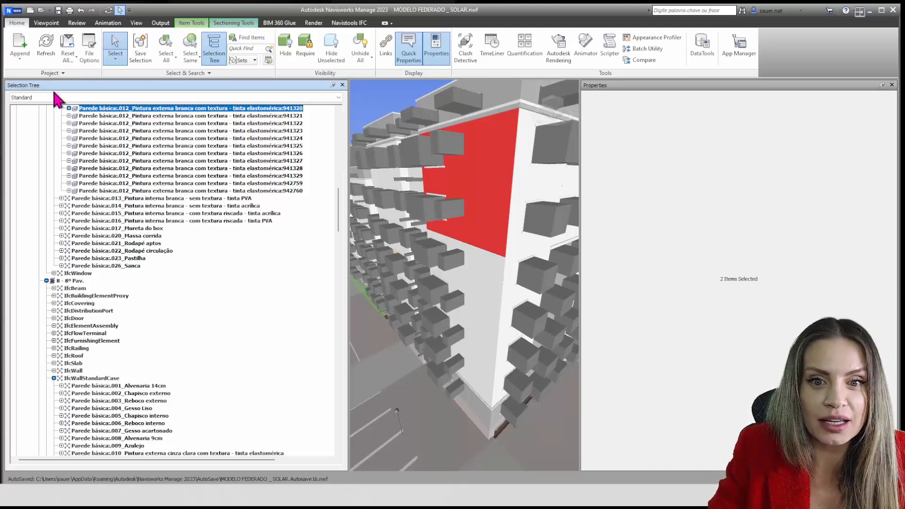
left_click(49, 118)
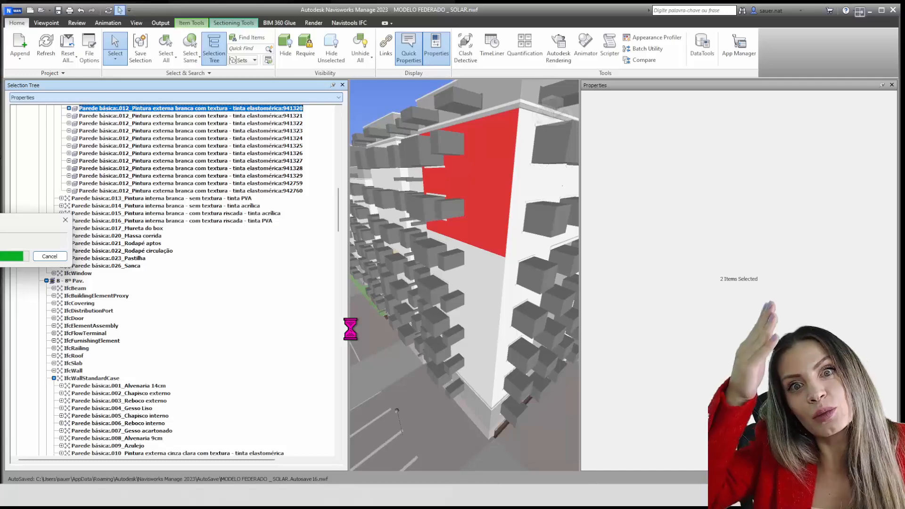
scroll(351, 330, "up", 5)
scroll(251, 305, "up", 9)
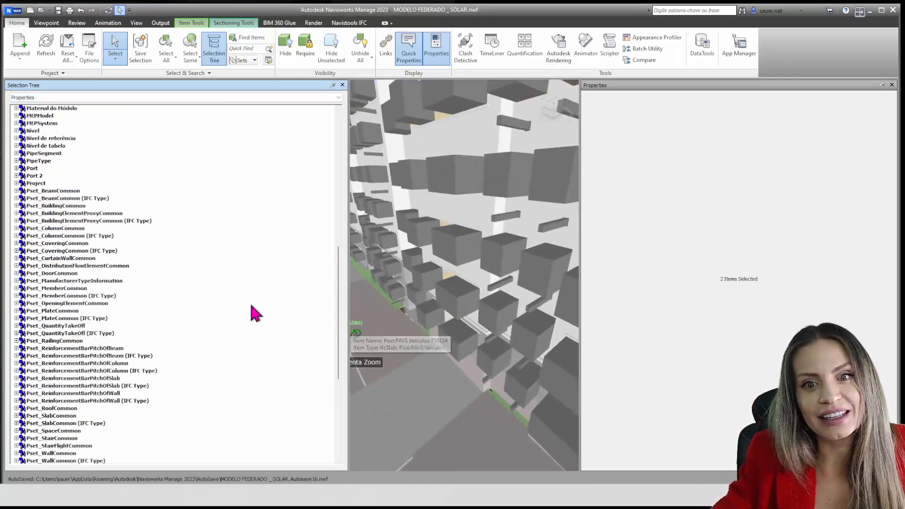
scroll(251, 305, "up", 15)
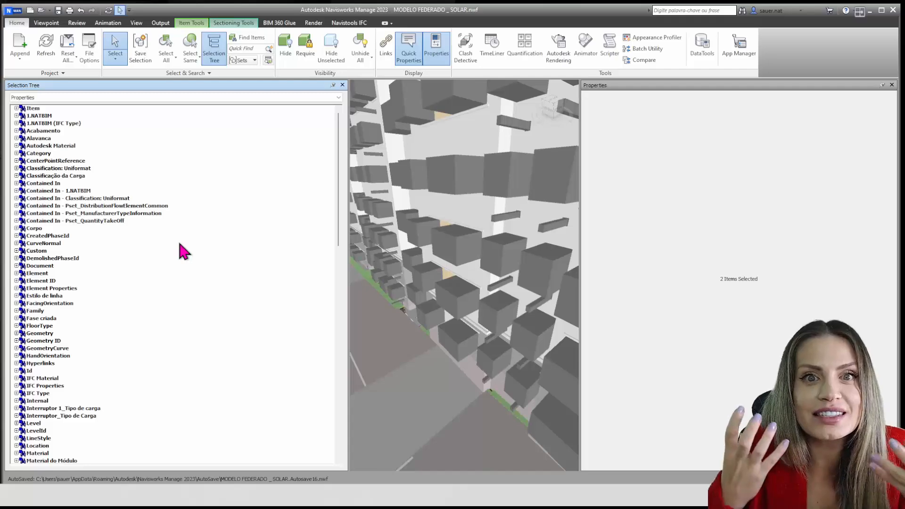
scroll(415, 263, "down", 10)
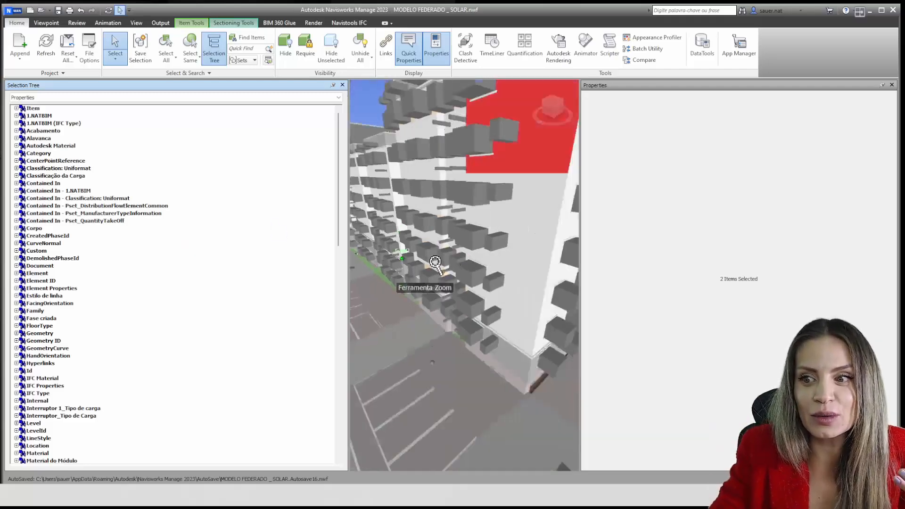
scroll(438, 269, "up", 5)
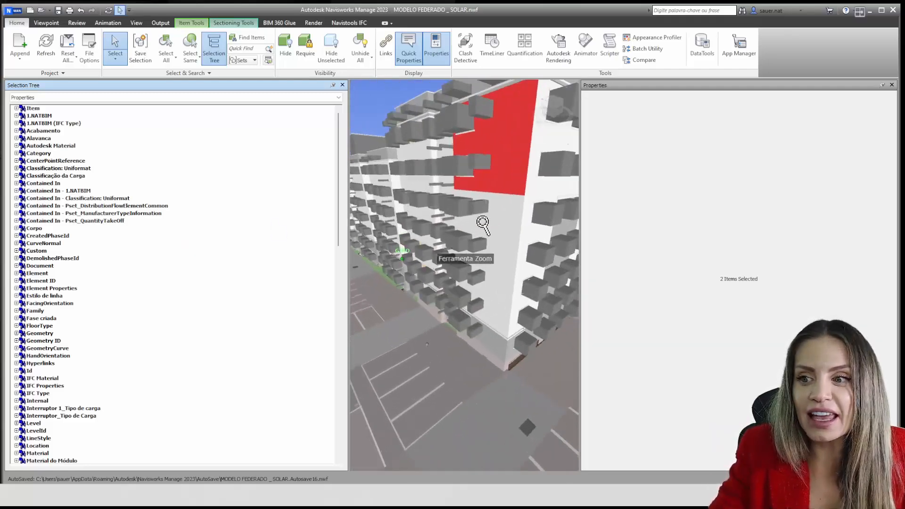
Select an element on the facade below the two selected walls and view its Element properties
left_click(463, 216)
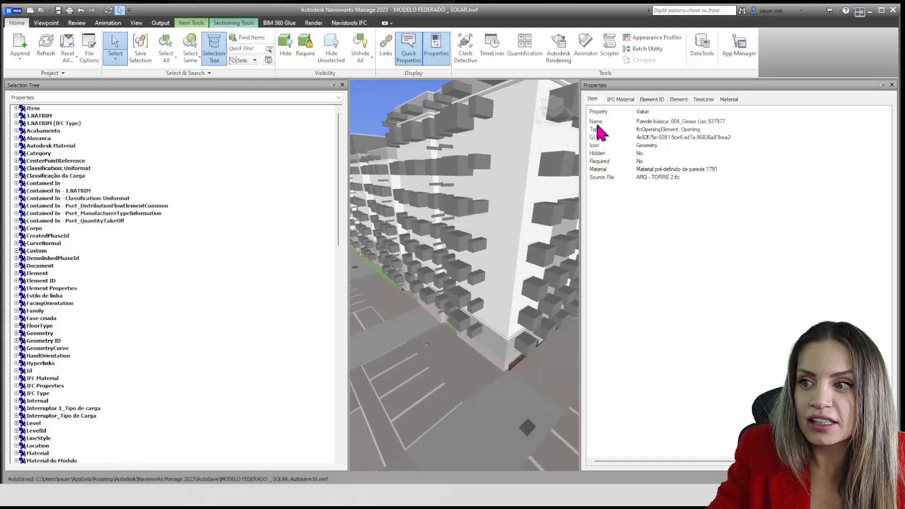
left_click(678, 99)
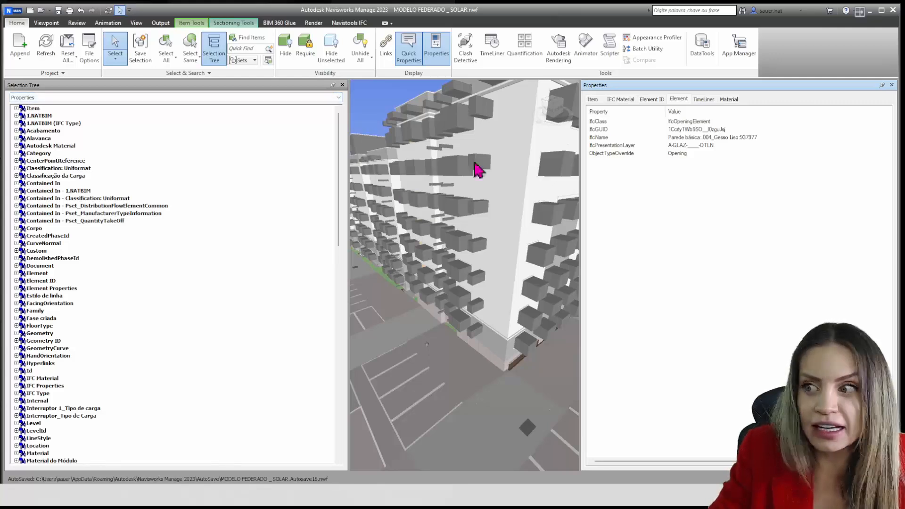
left_click(676, 100)
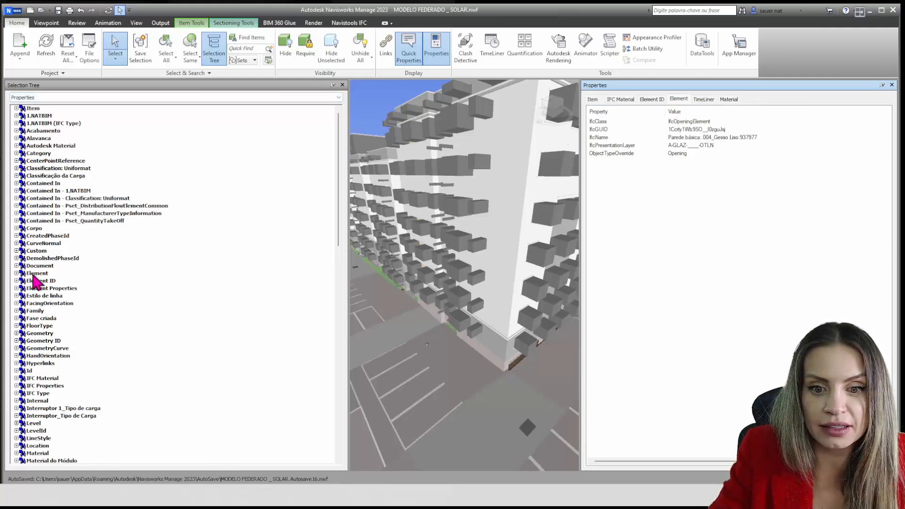
Find IfcClass within the Element property category of the Selection Tree and select all IfcOpeningElement items
left_click(16, 273)
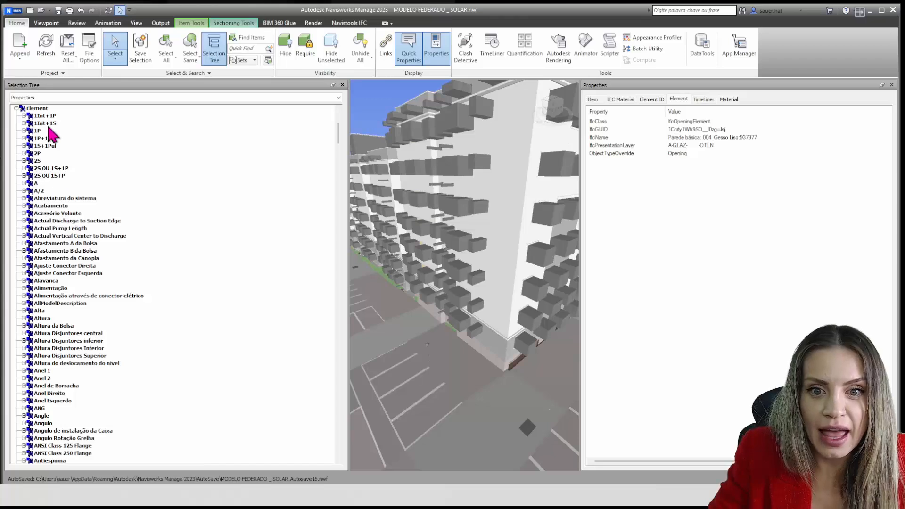
scroll(38, 281, "down", 8)
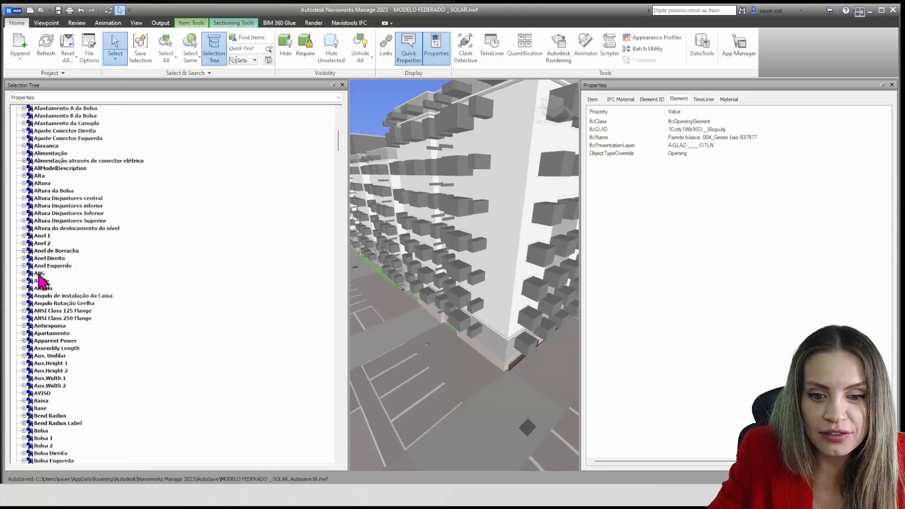
scroll(37, 280, "down", 20)
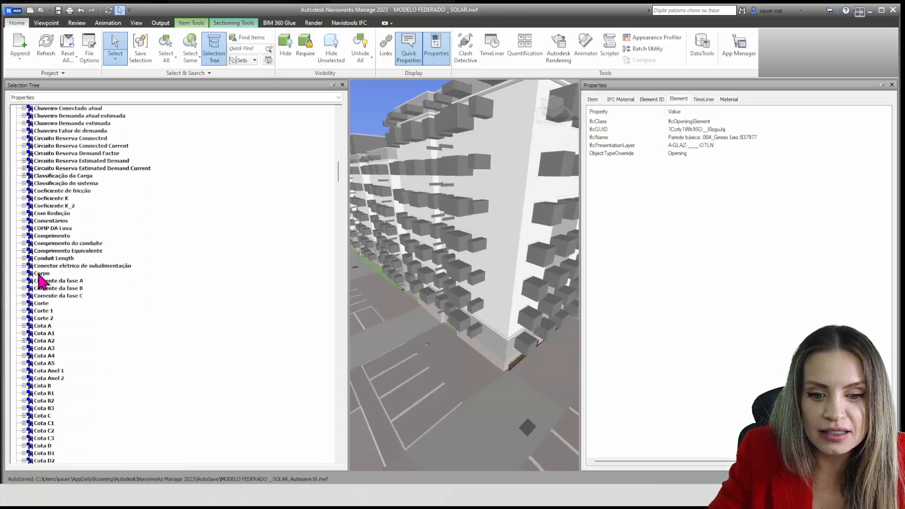
scroll(42, 281, "down", 9)
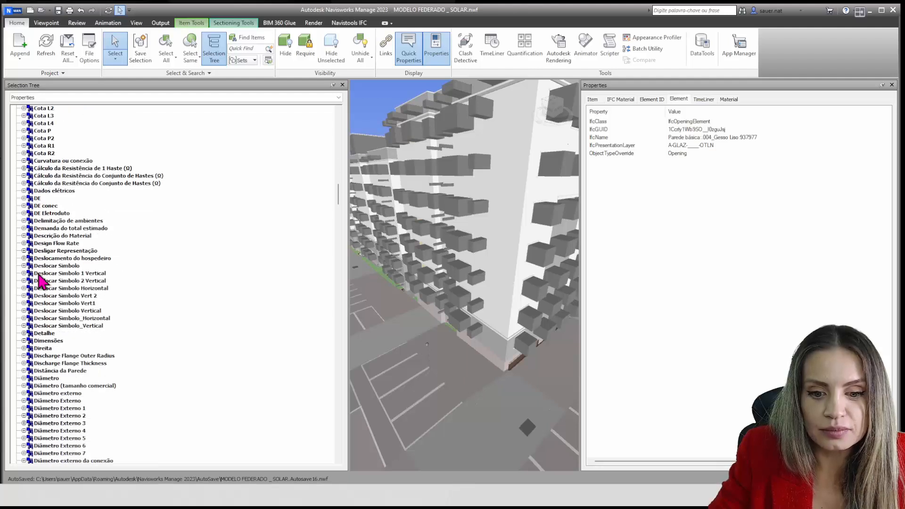
scroll(42, 282, "down", 13)
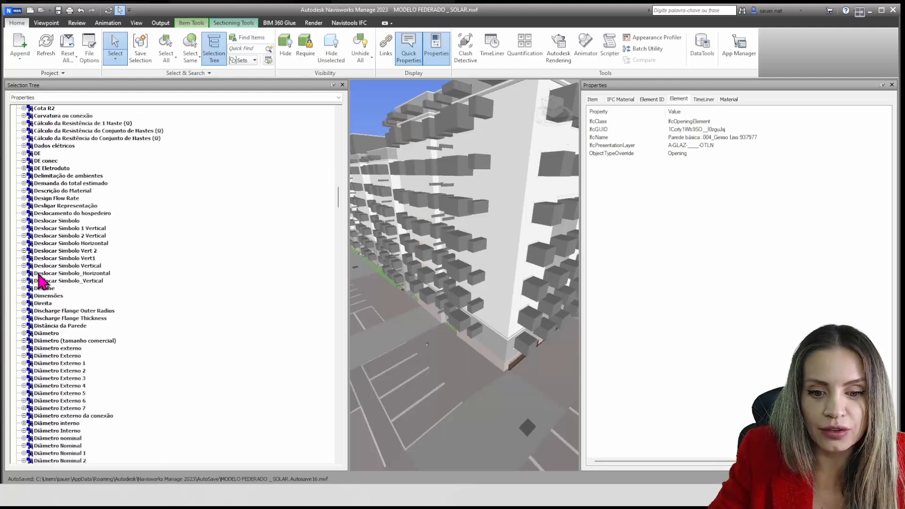
scroll(42, 281, "down", 14)
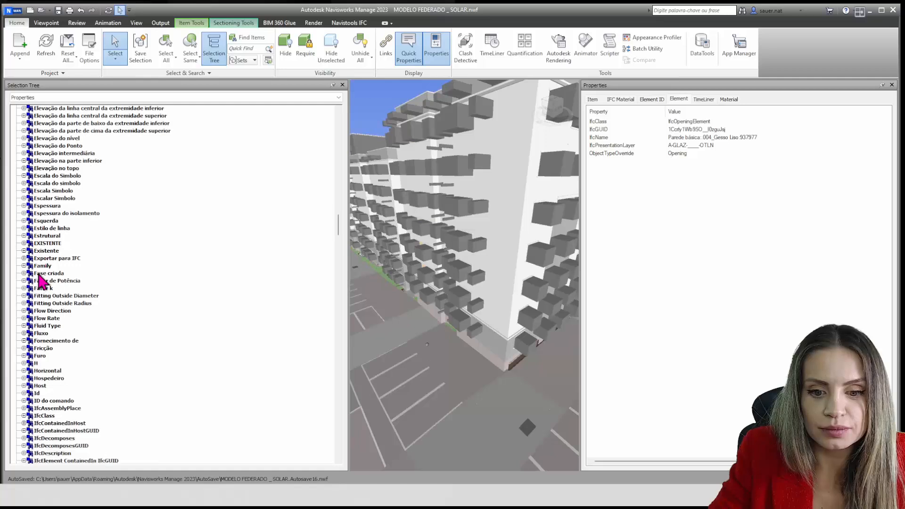
scroll(42, 281, "down", 7)
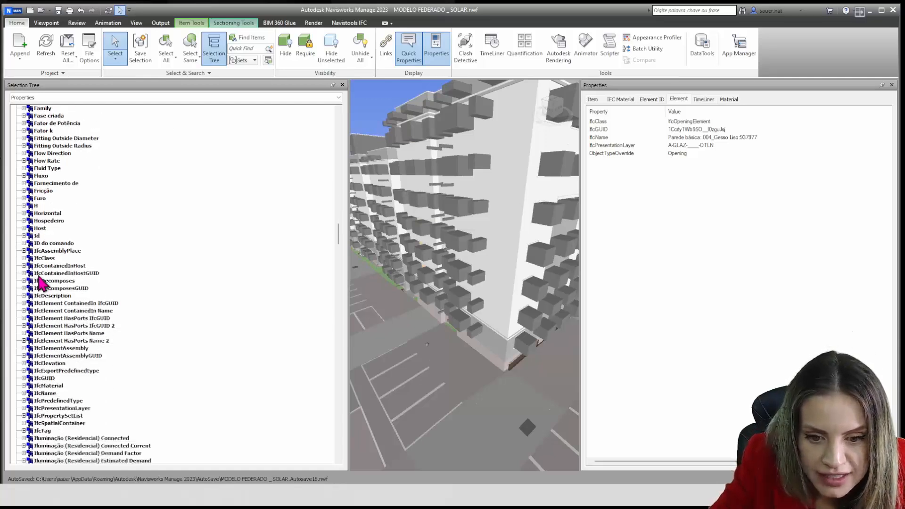
scroll(41, 281, "down", 2)
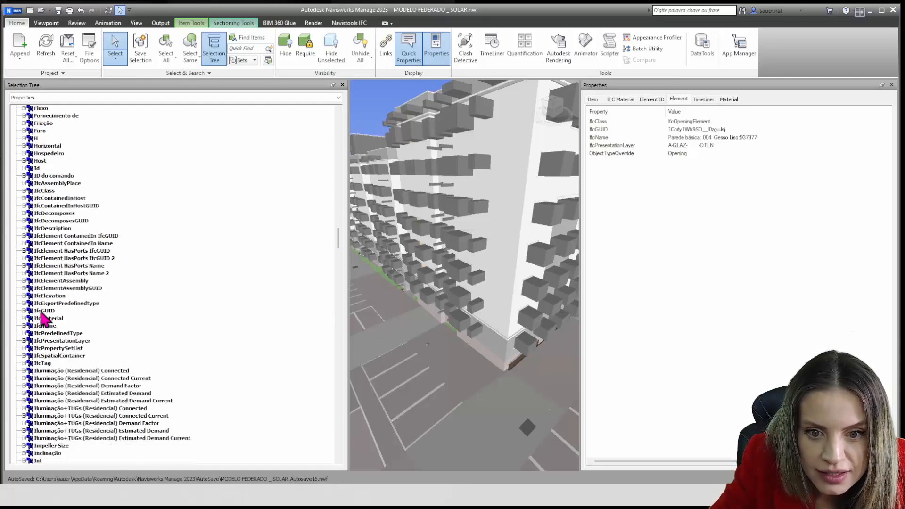
left_click(24, 190)
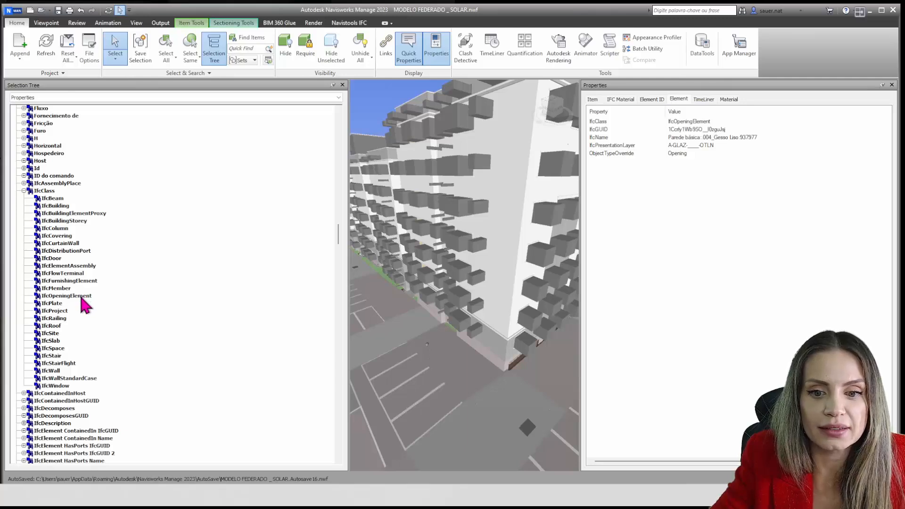
left_click(80, 296)
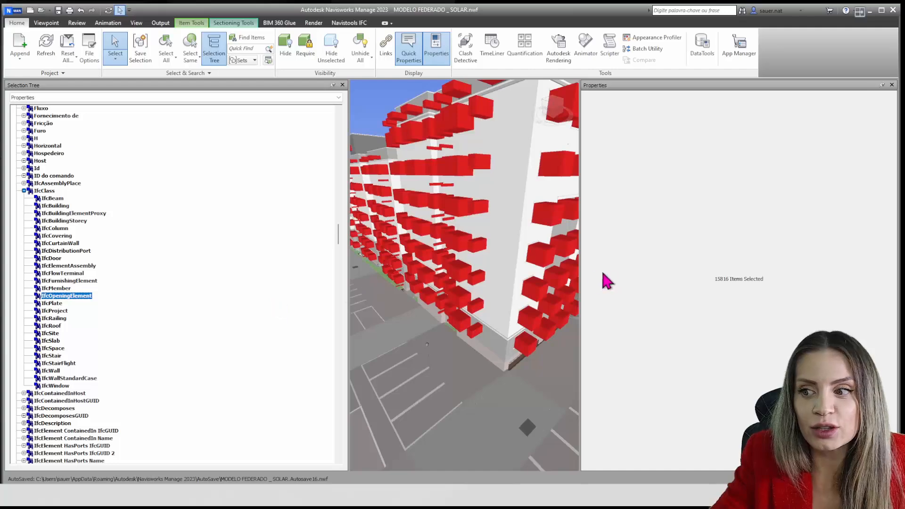
Enlarge the 3D view by narrowing the Properties window, and hide all selected opening elements across the buildings
left_click_drag(785, 261, 822, 258)
scroll(696, 286, "down", 3)
scroll(697, 286, "down", 4)
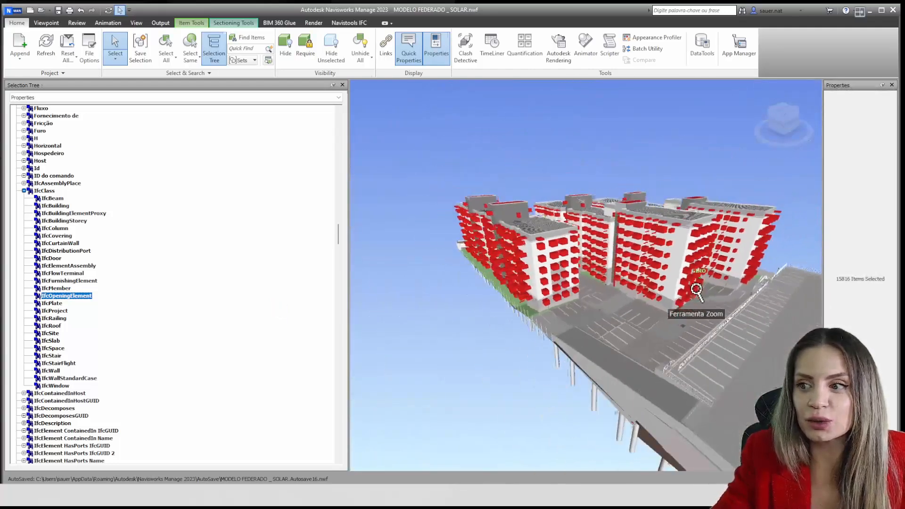
middle_click_drag(748, 294, 547, 252)
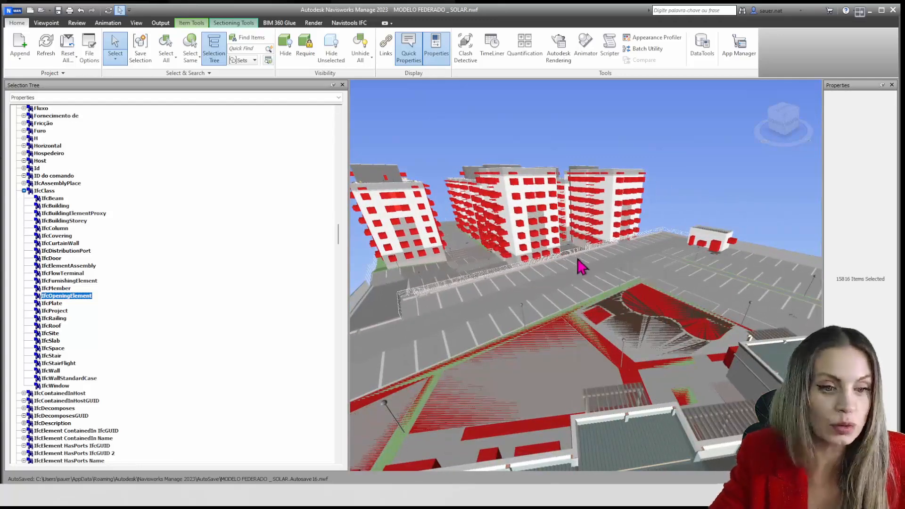
scroll(580, 264, "down", 5)
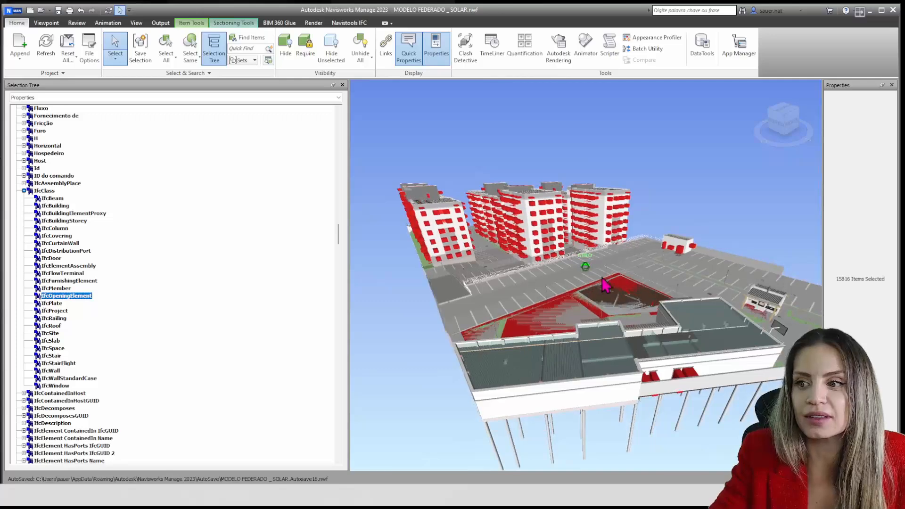
scroll(585, 268, "down", 3)
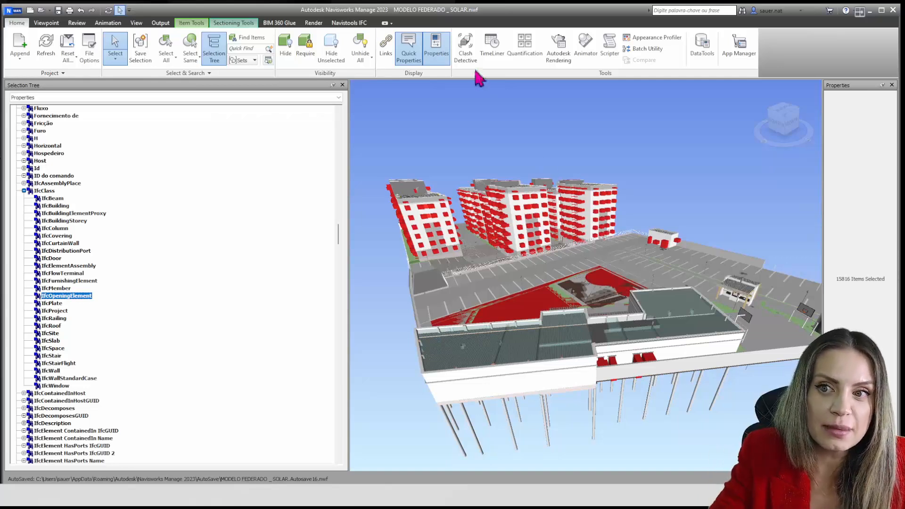
left_click(285, 47)
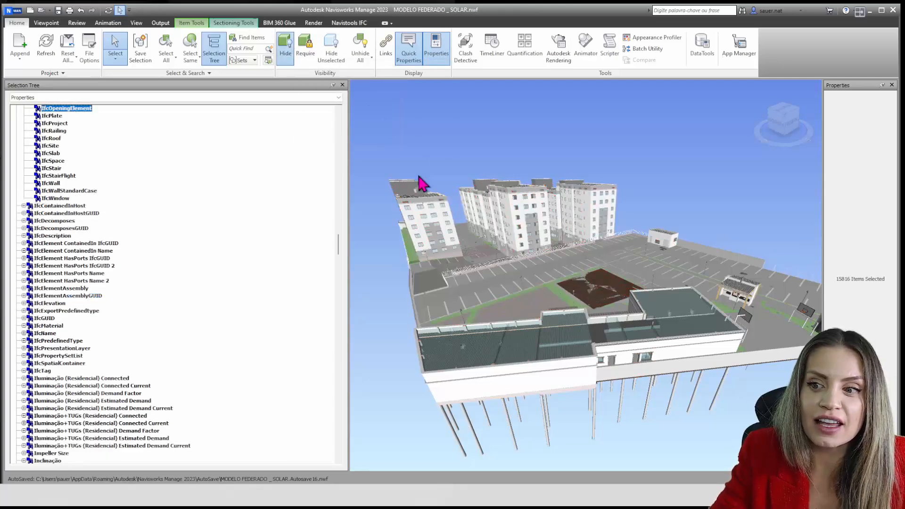
scroll(434, 226, "up", 6)
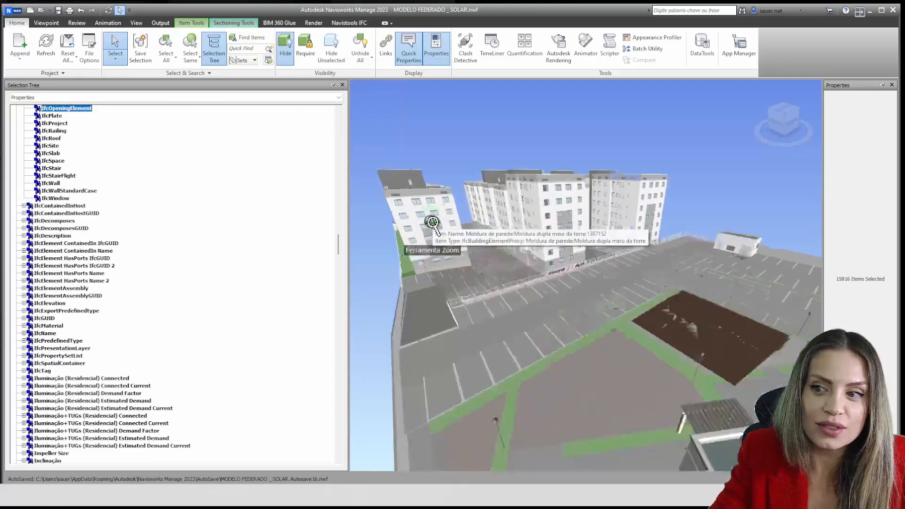
scroll(70, 134, "up", 2)
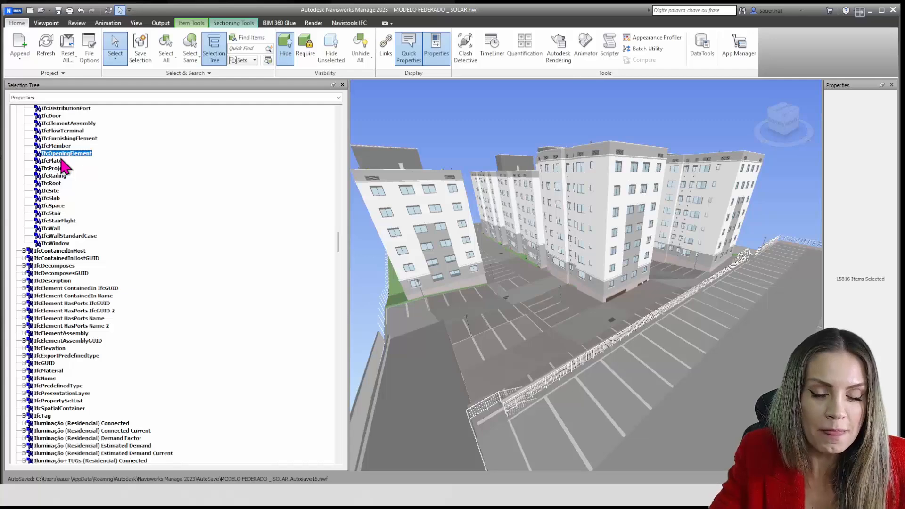
Collapse the Element category and select all Alvenaria Estrutural items under 6_Descrição in the 1.NATBIM category
scroll(62, 161, "up", 20)
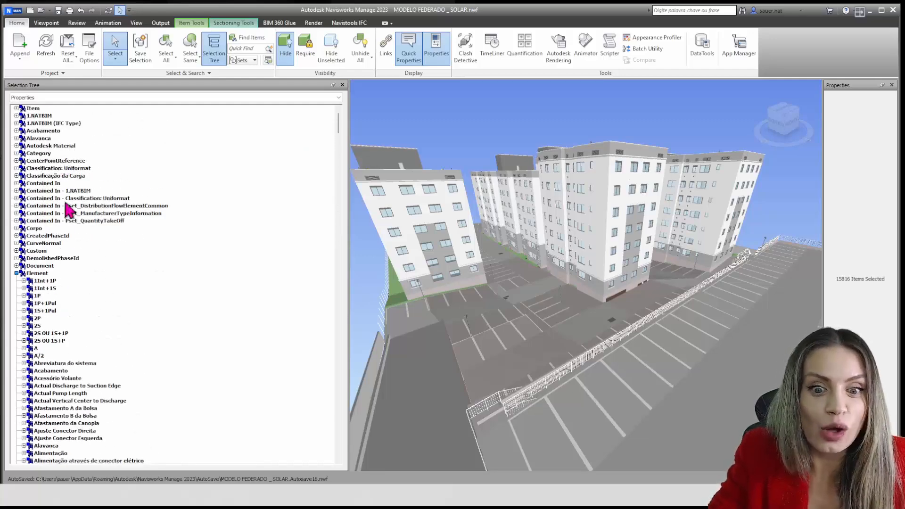
left_click(17, 274)
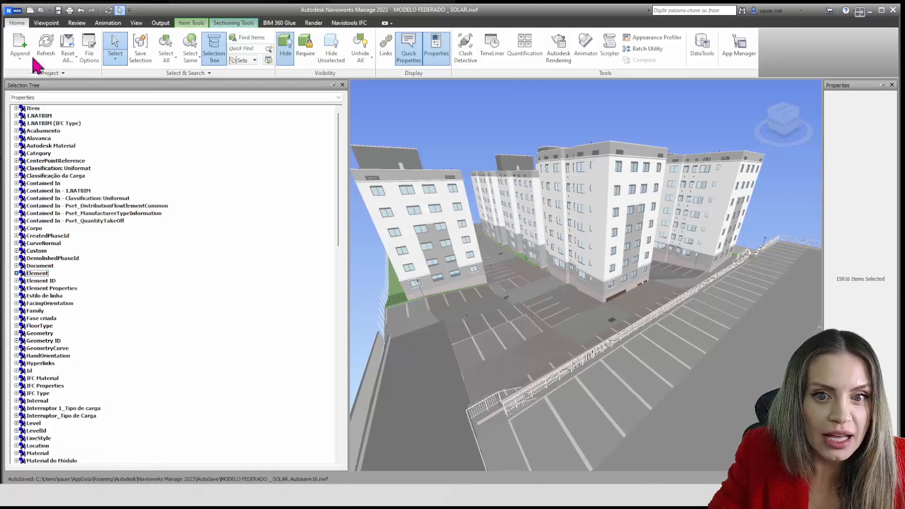
double_click(33, 116)
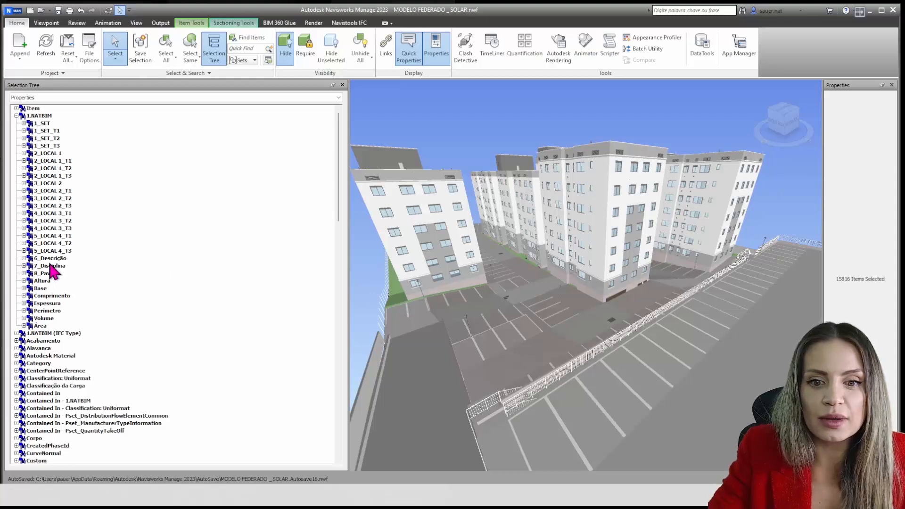
left_click(23, 258)
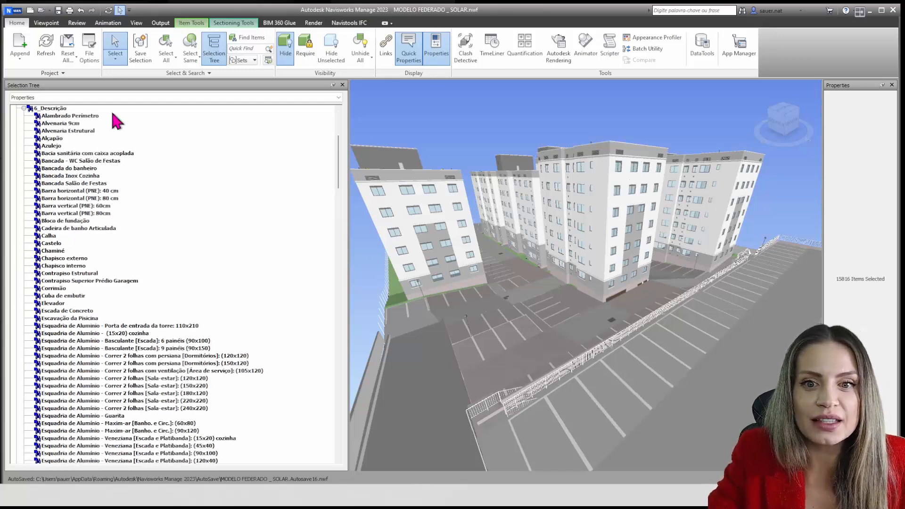
left_click(71, 131)
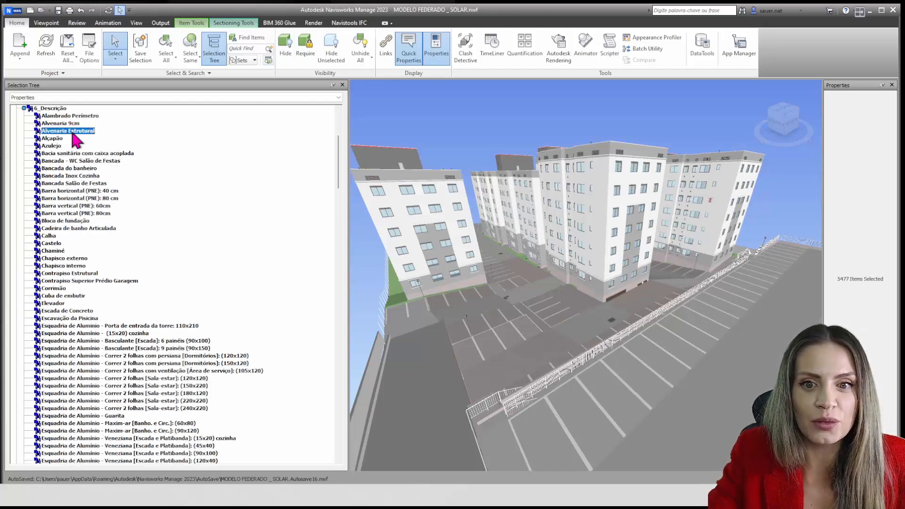
scroll(608, 311, "down", 5)
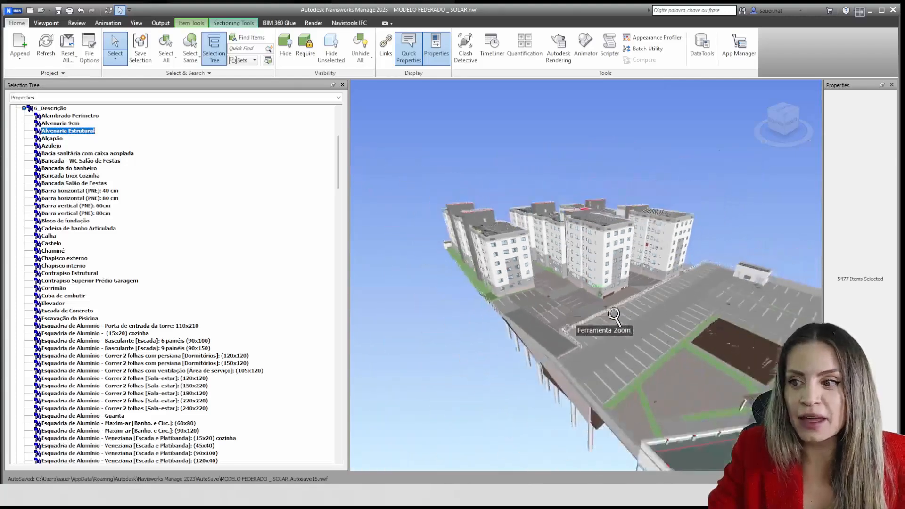
scroll(555, 268, "up", 3)
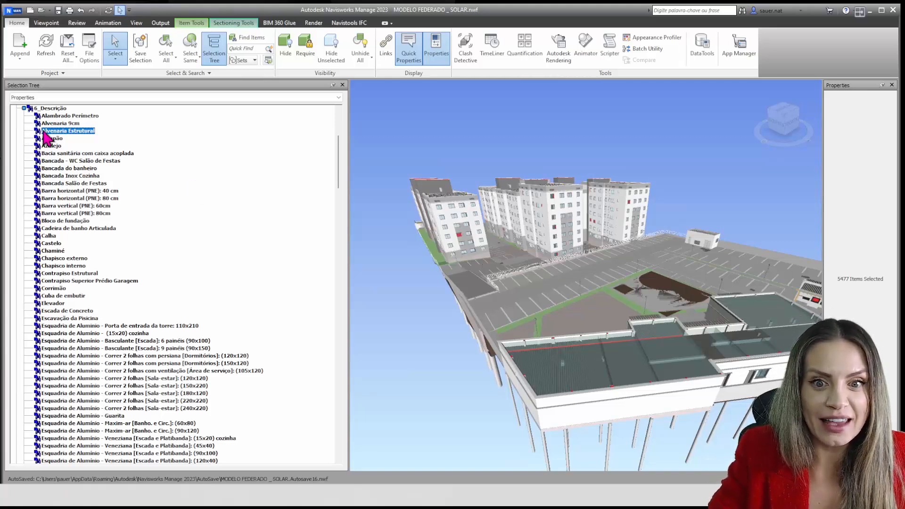
Hide everything except the selected Alvenaria Estrutural elements, and clear the selection to view them in their own colours
left_click(331, 57)
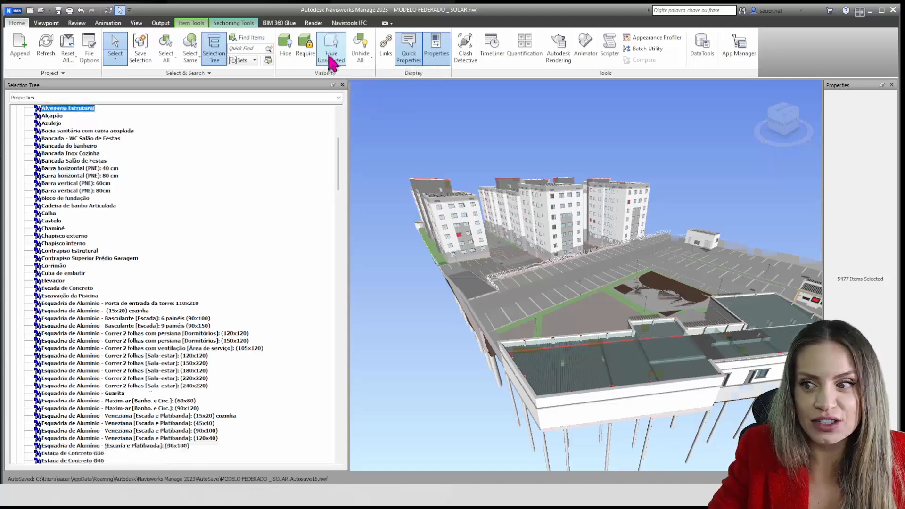
scroll(533, 260, "down", 2)
middle_click_drag(532, 260, 550, 299, "shift")
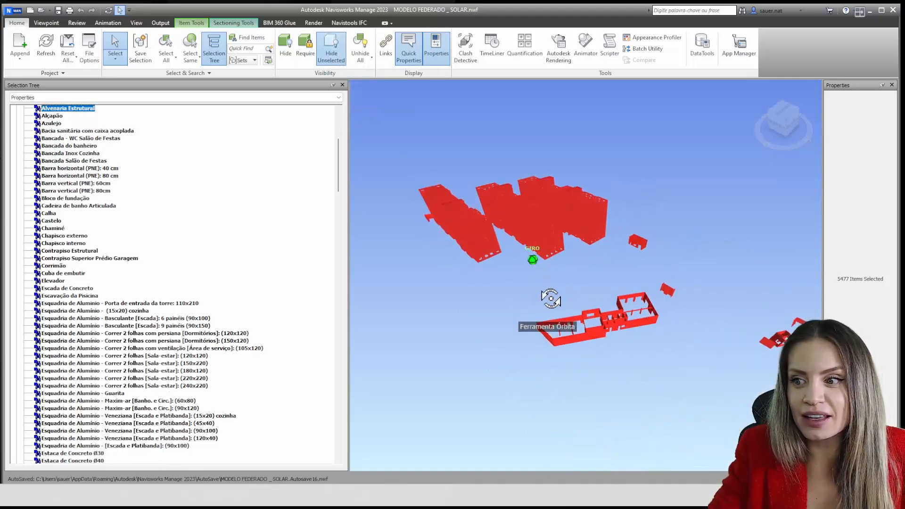
middle_click_drag(612, 327, 558, 304)
scroll(586, 294, "up", 1)
key("Escape")
middle_click_drag(696, 319, 655, 297, "shift")
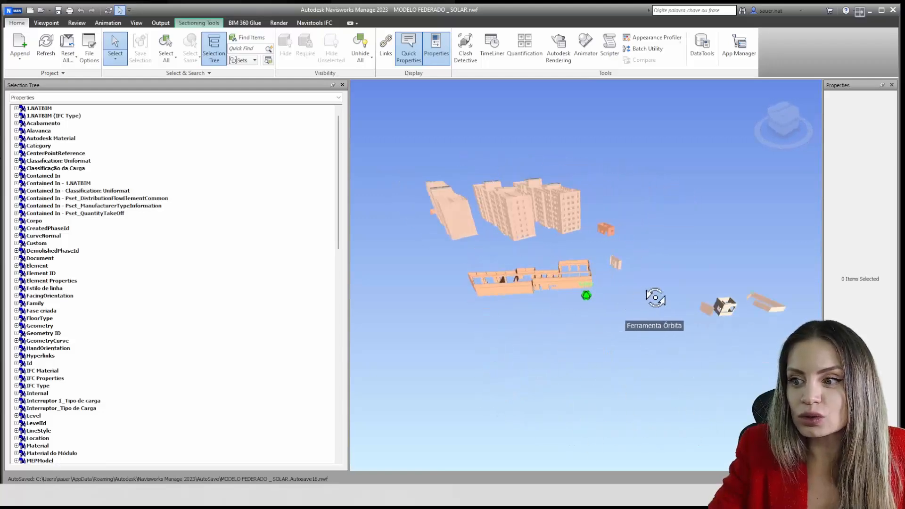
scroll(656, 299, "up", 1)
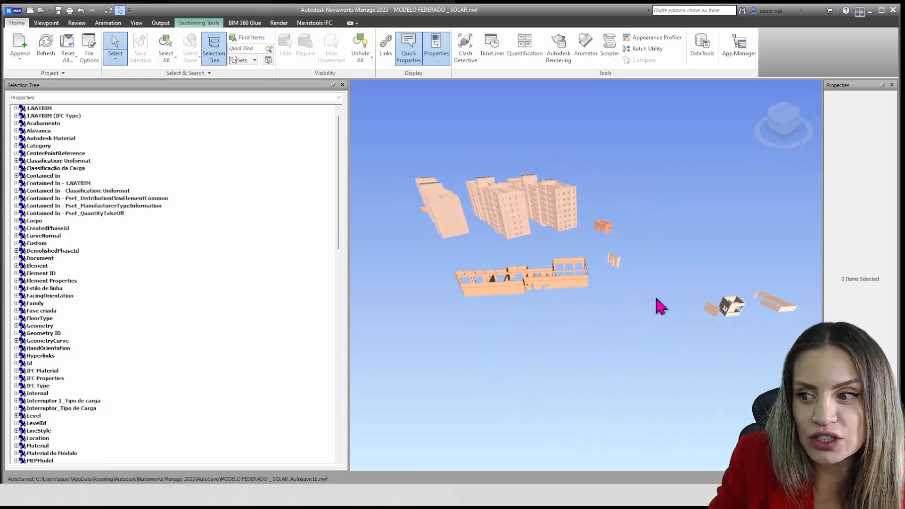
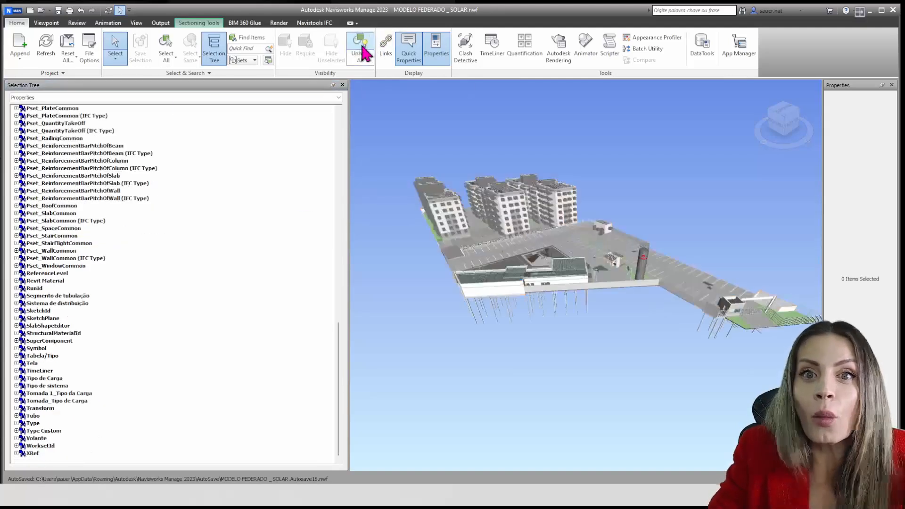
Find 7_Disciplina in the 1.NATBIM property category and select the INSTALAÇÃO items, followed by the INSTALAÇÕES items
scroll(229, 233, "up", 15)
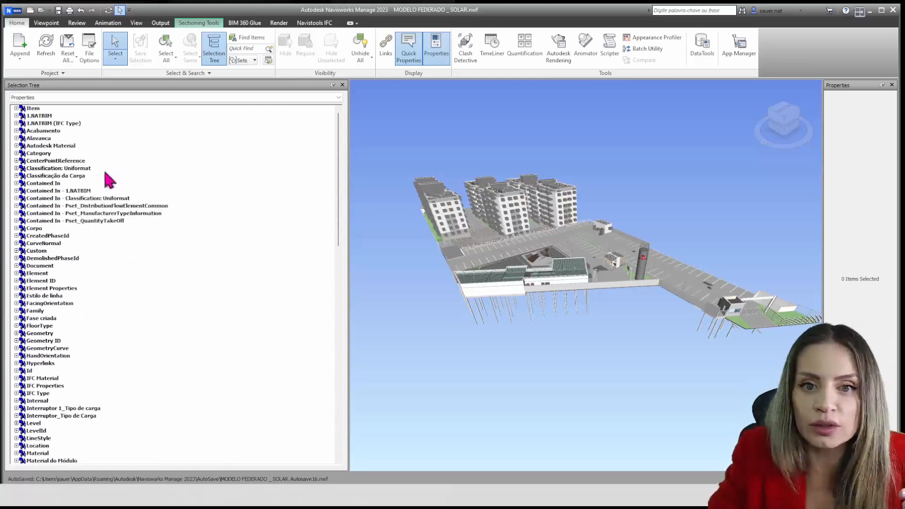
left_click(16, 116)
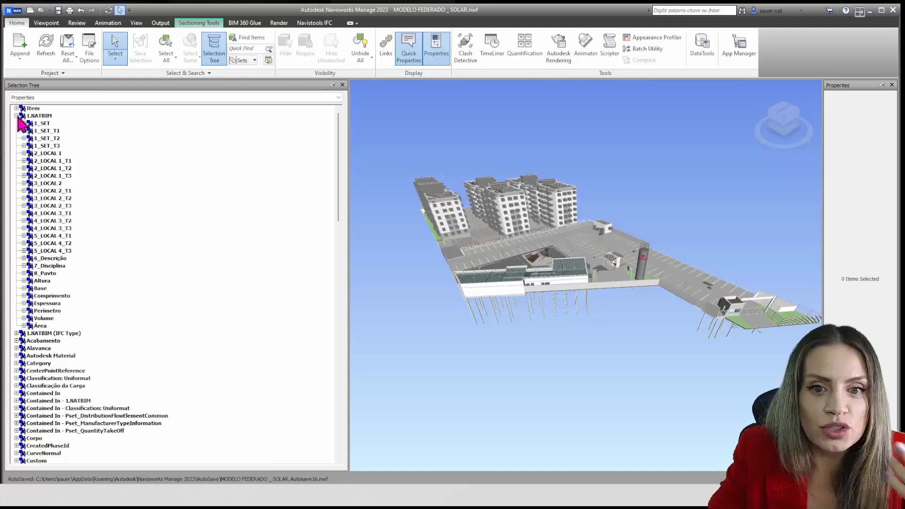
left_click(24, 266)
scroll(96, 278, "down", 2)
left_click(72, 253)
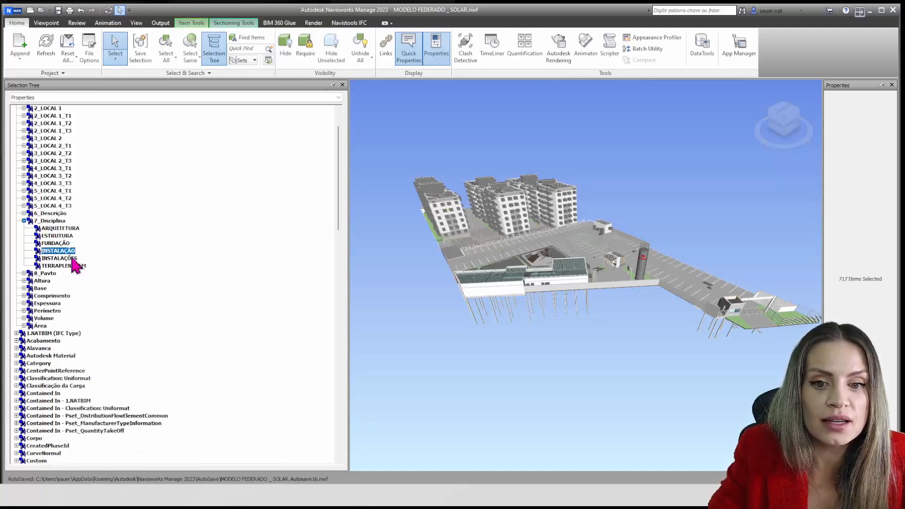
left_click(72, 259)
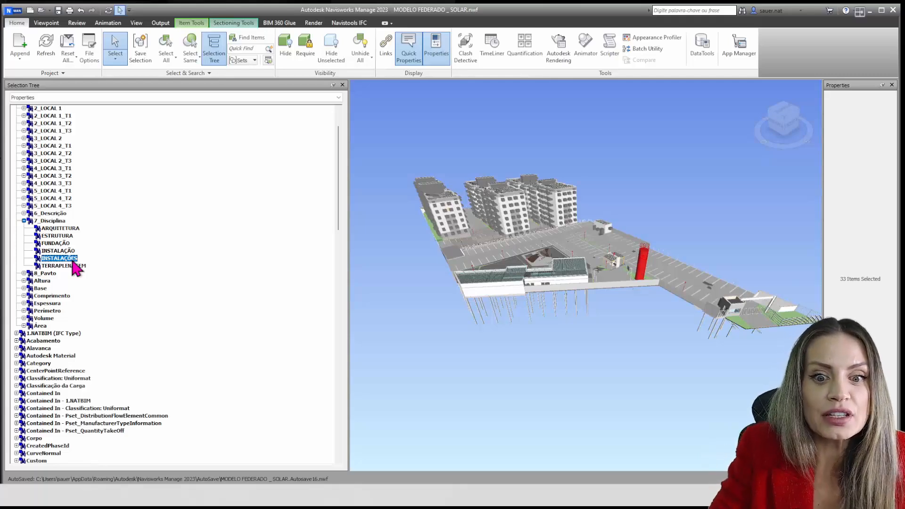
Review the element descriptions listed under 6_Descrição in the 1.NATBIM category
left_click(24, 213)
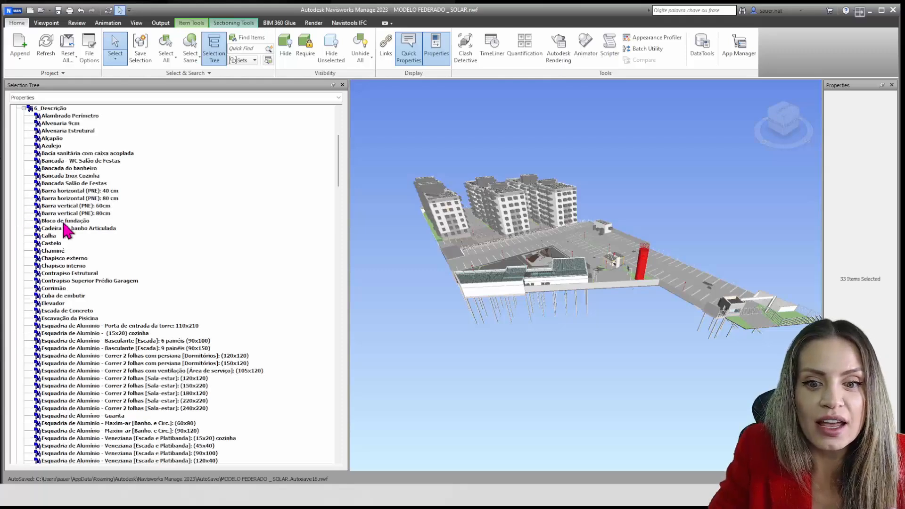
scroll(68, 230, "down", 12)
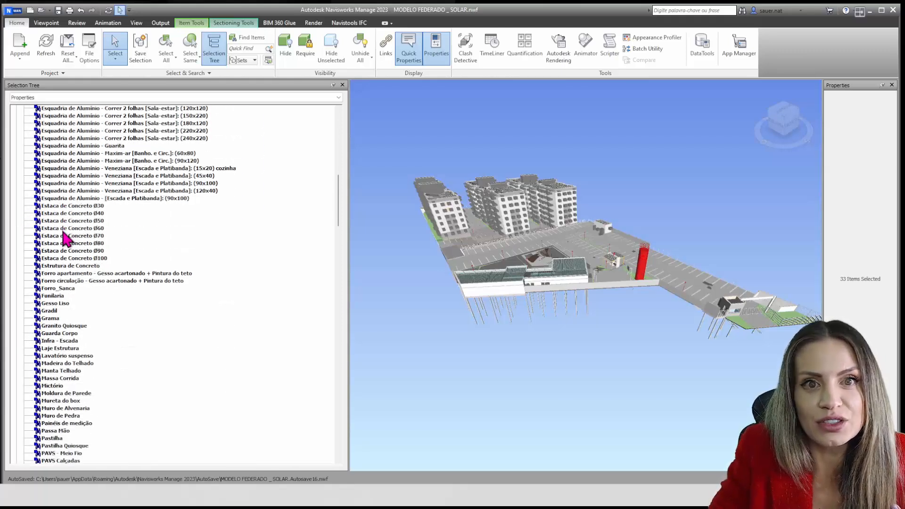
scroll(64, 233, "down", 6)
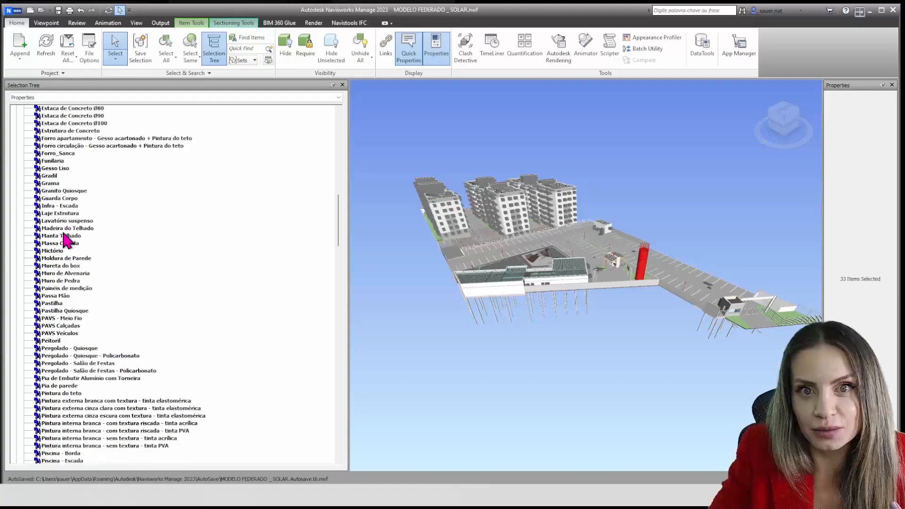
scroll(64, 238, "up", 20)
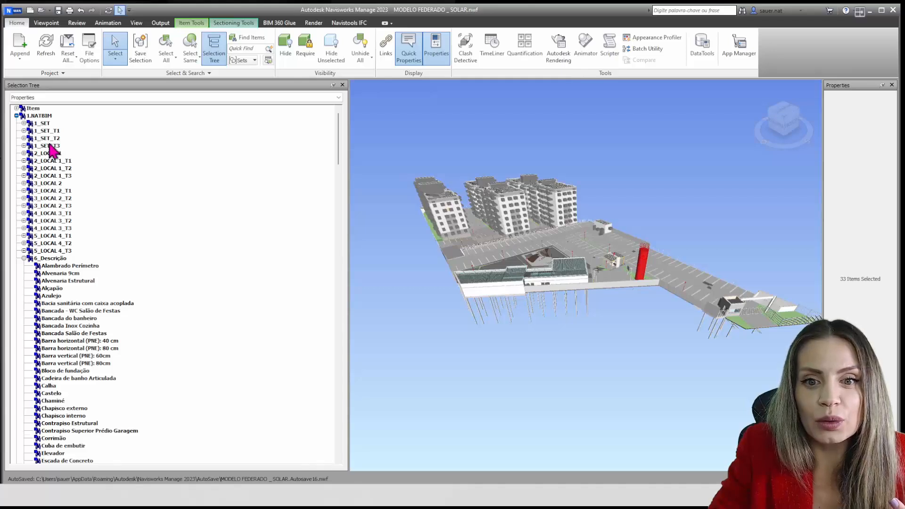
Select all PRU1 to PRU8 items under 2_LOCAL 1_T1 and view the selected facades on the tower
left_click(24, 160)
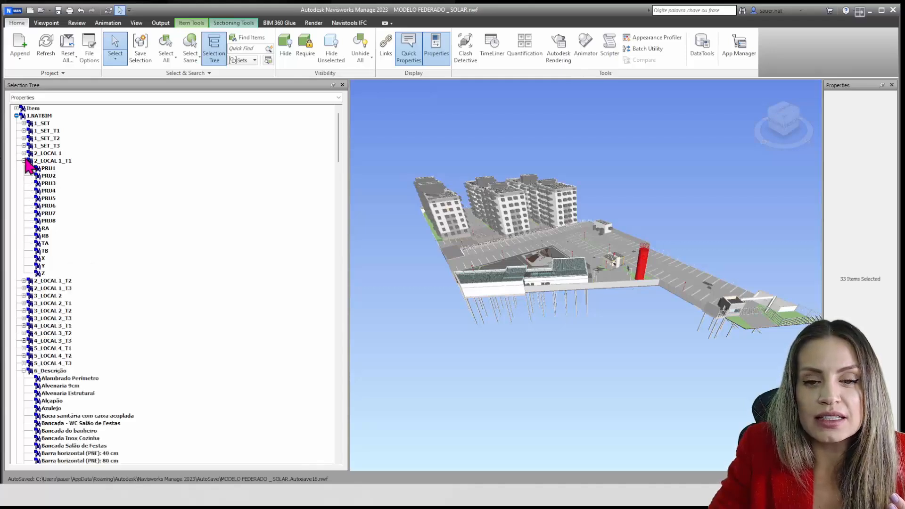
left_click(48, 170)
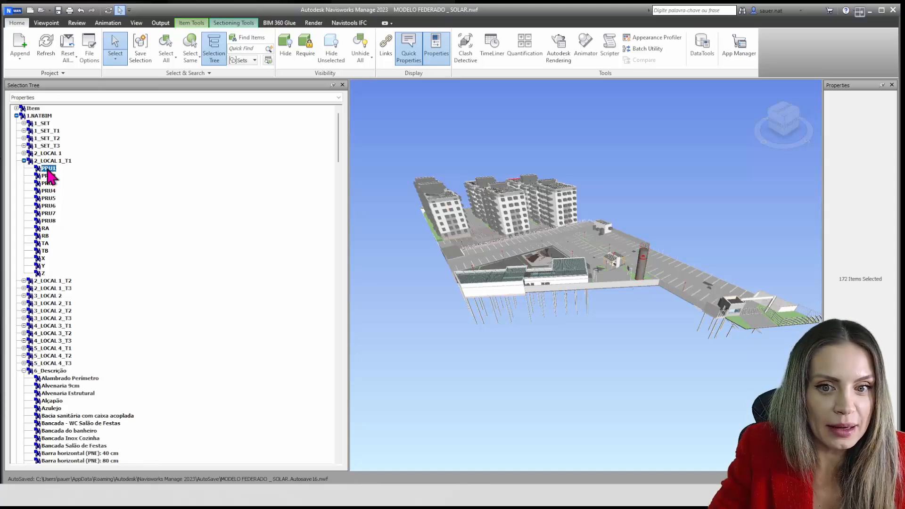
left_click(48, 221, "shift")
scroll(586, 188, "up", 2)
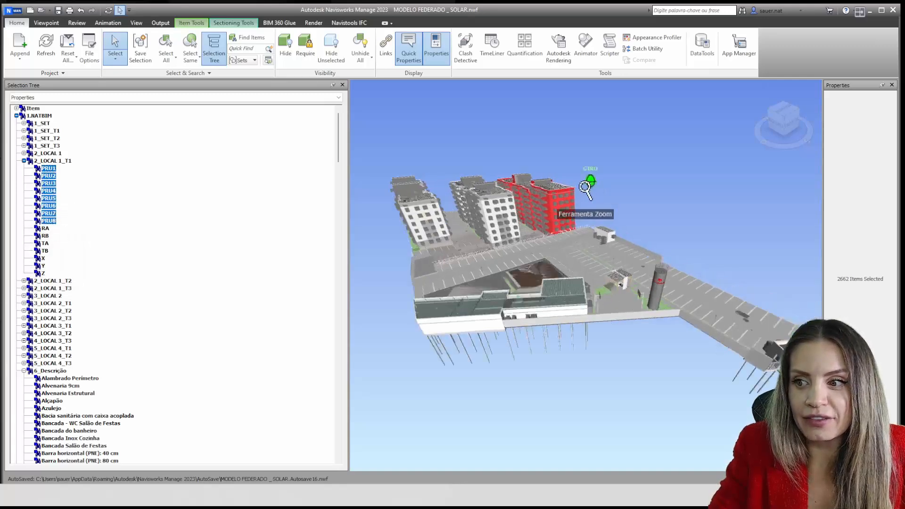
scroll(588, 183, "up", 4)
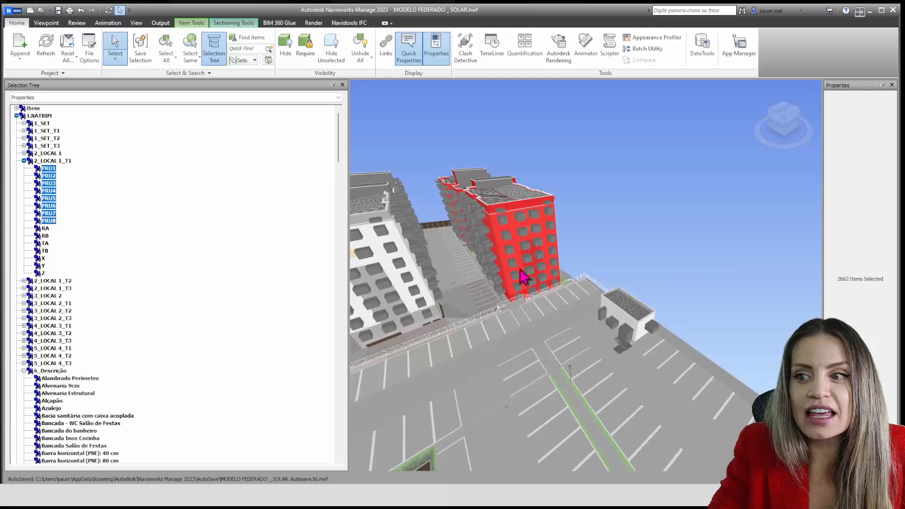
middle_click_drag(542, 268, 379, 308, "shift")
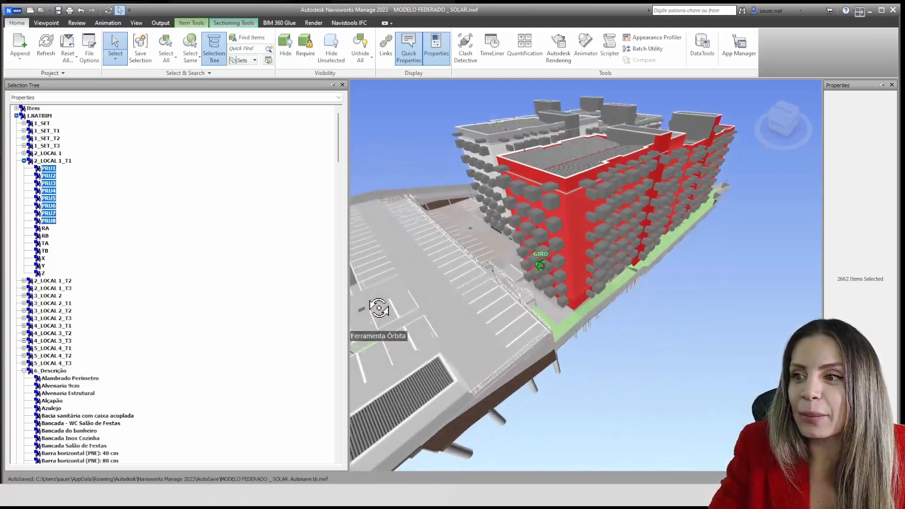
Hide everything except the selected PRU1 to PRU8 elements and inspect the isolated facades from another side
left_click(334, 51)
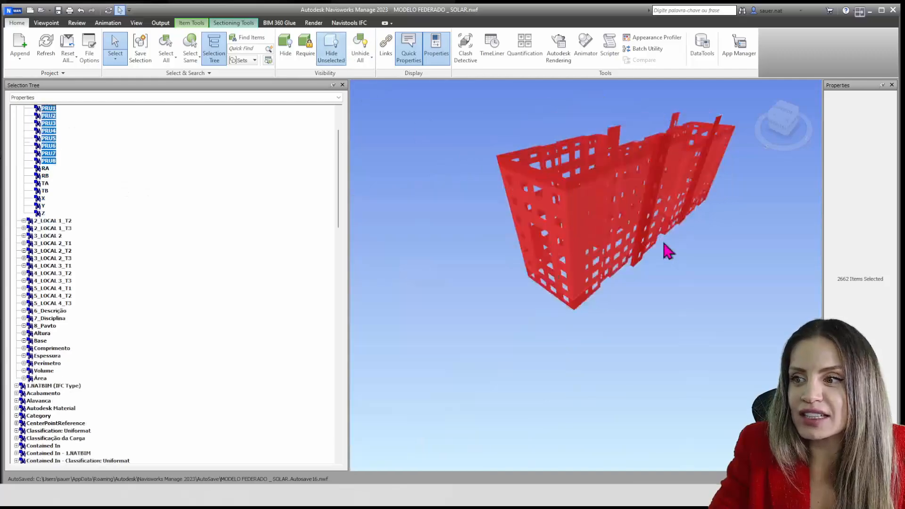
middle_click_drag(664, 244, 685, 329, "shift")
scroll(687, 329, "up", 2)
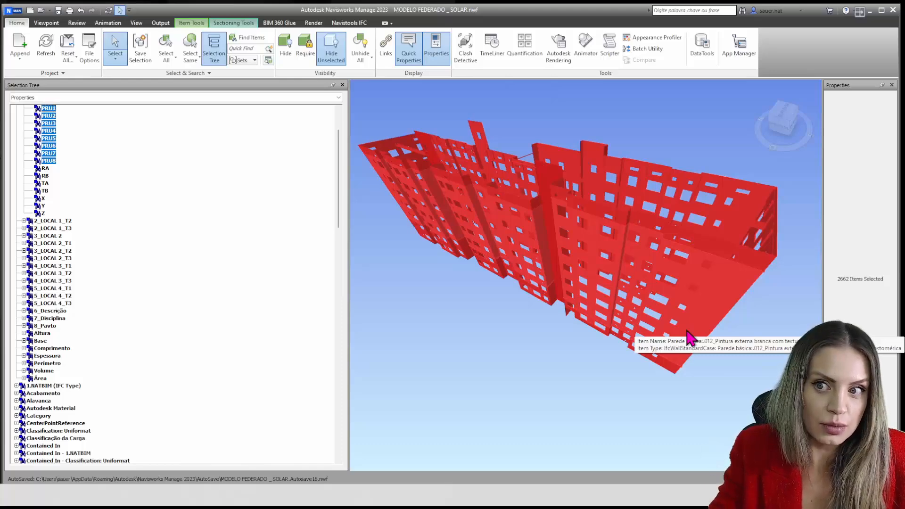
Unhide all elements, collapse 2_LOCAL 1_T1, and select every element that has the 1.NATBIM Volume property
left_click(361, 51)
scroll(526, 201, "down", 5)
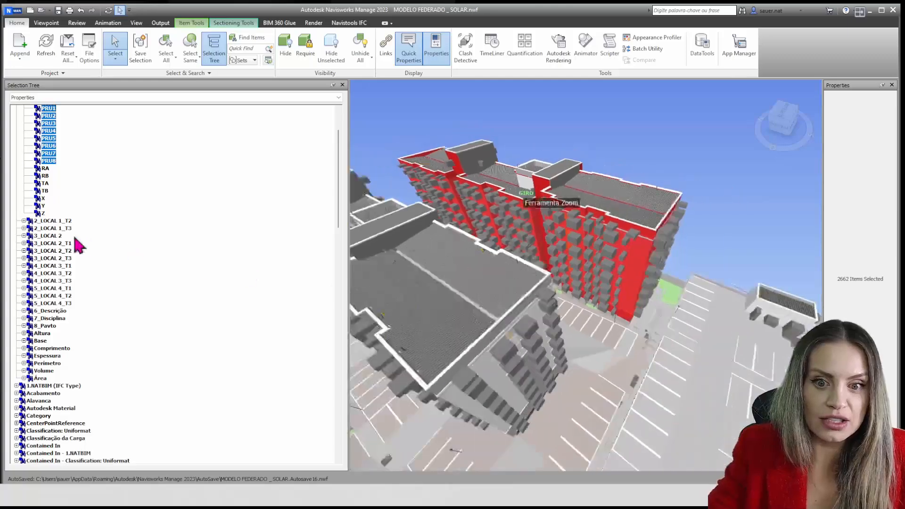
scroll(56, 223, "up", 3)
left_click(24, 161)
scroll(45, 236, "down", 1)
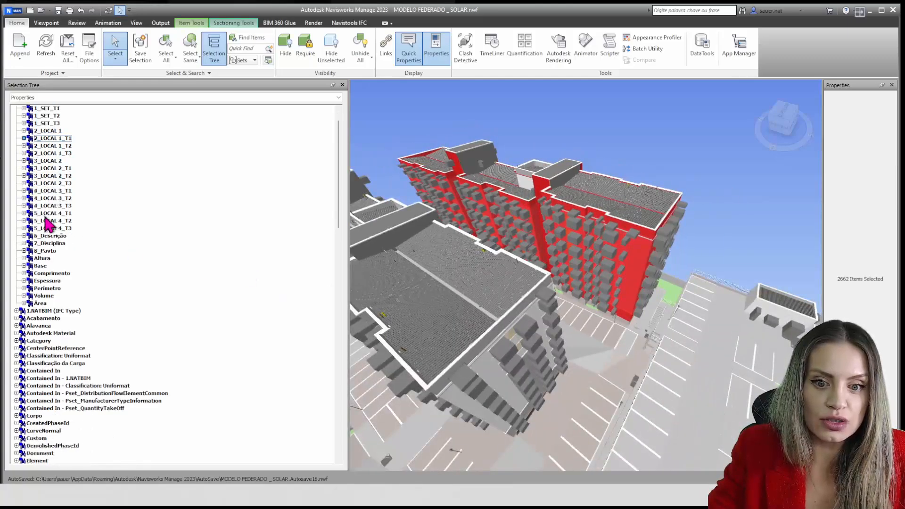
left_click(44, 296)
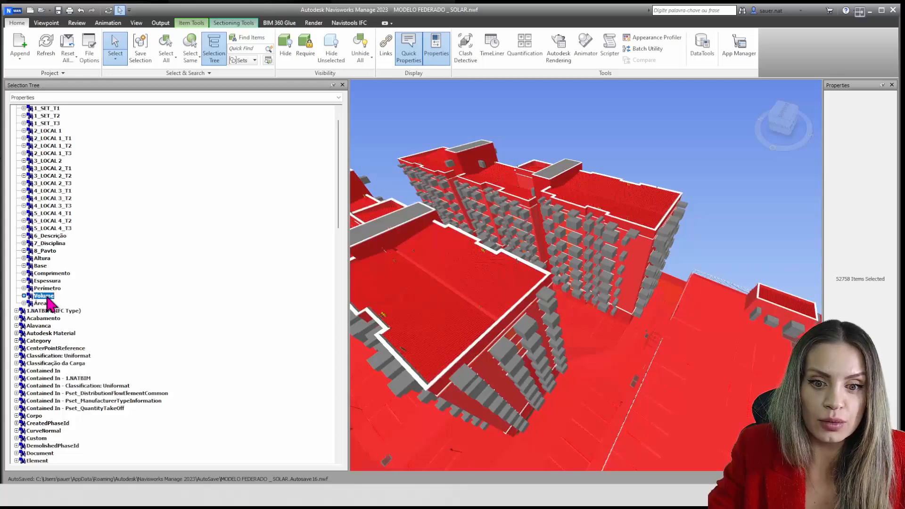
scroll(489, 281, "down", 1)
scroll(489, 282, "down", 2)
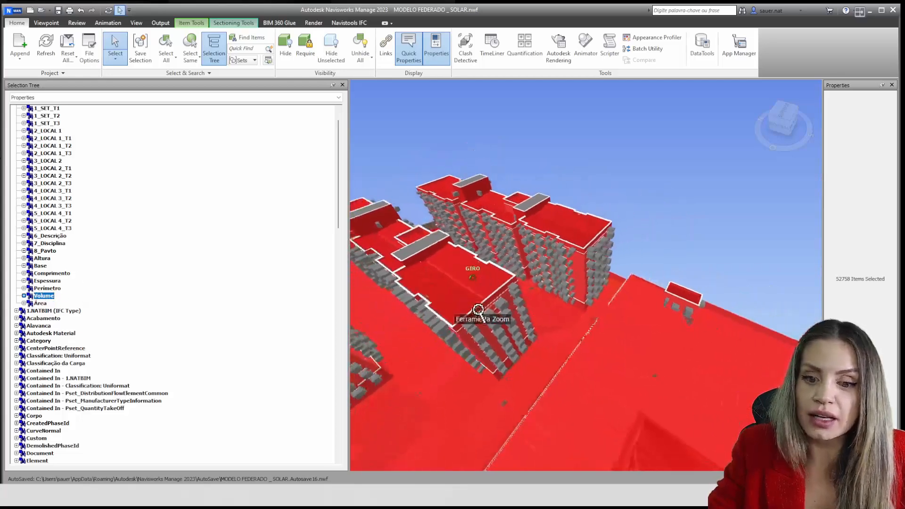
middle_click_drag(476, 314, 539, 294, "shift")
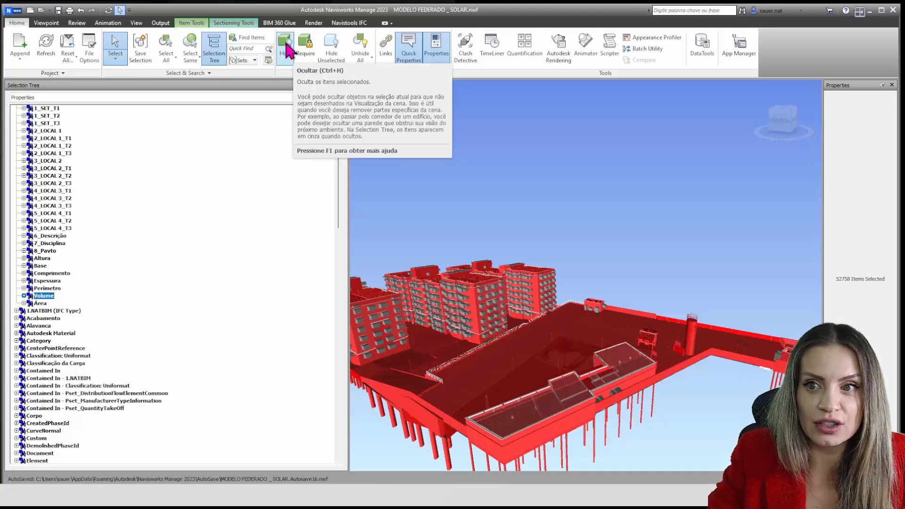
Hide all selected elements that have the Volume property and inspect what remains of the towers
left_click(285, 47)
middle_click_drag(582, 360, 555, 373, "shift")
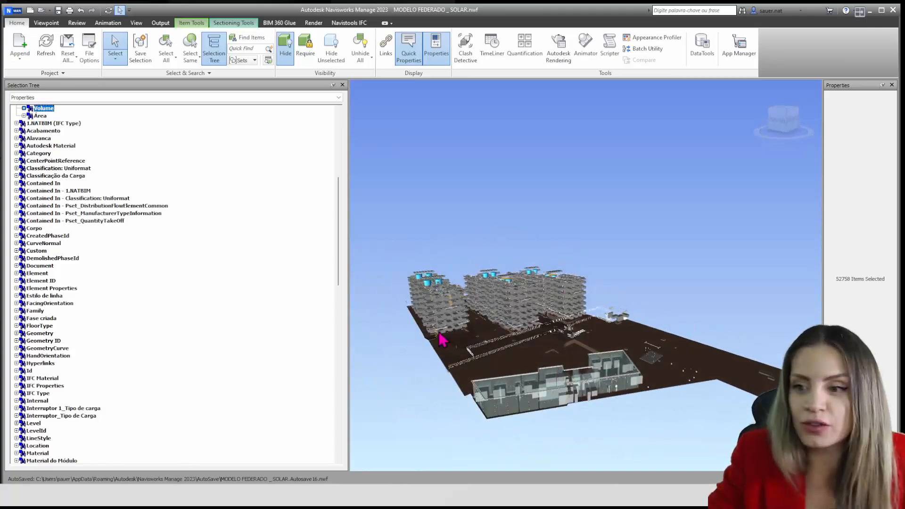
scroll(435, 330, "up", 6)
middle_click_drag(467, 329, 566, 330, "shift")
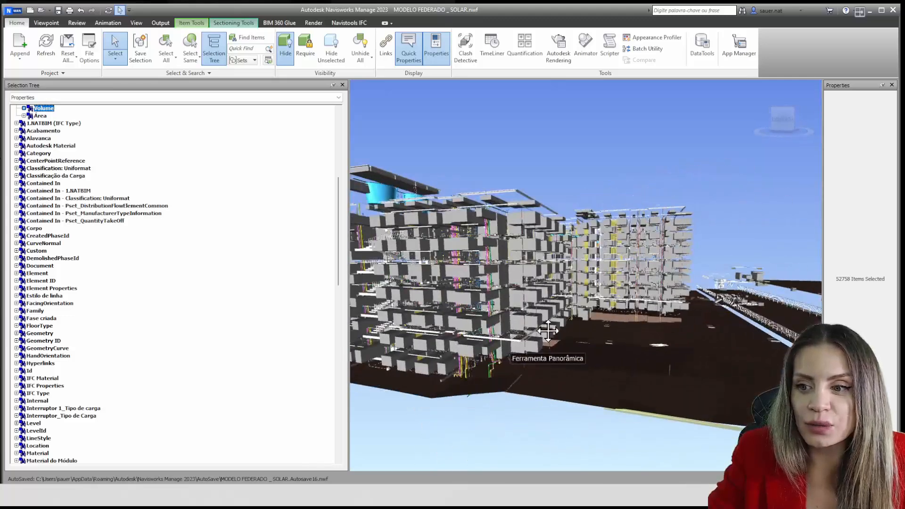
Select one opening element on a tower, extend the selection to all items of the same type, and hide them
left_click(465, 277)
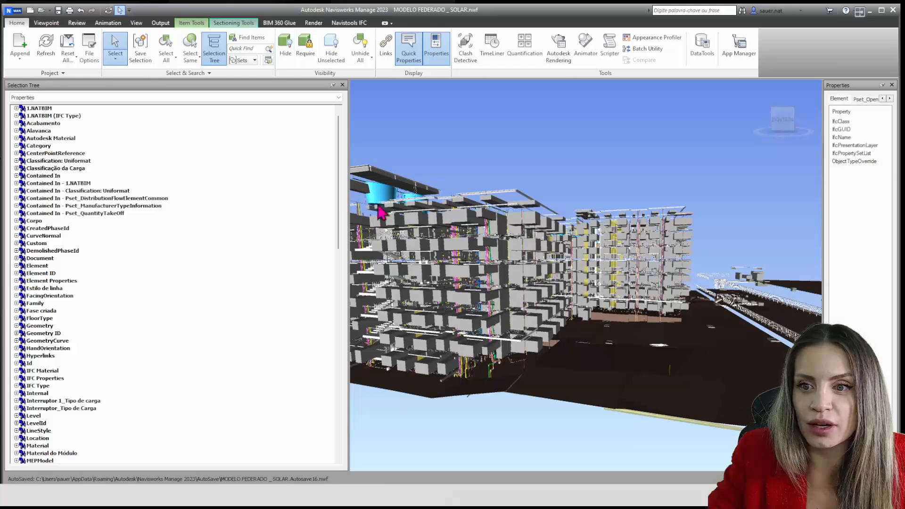
left_click(193, 65)
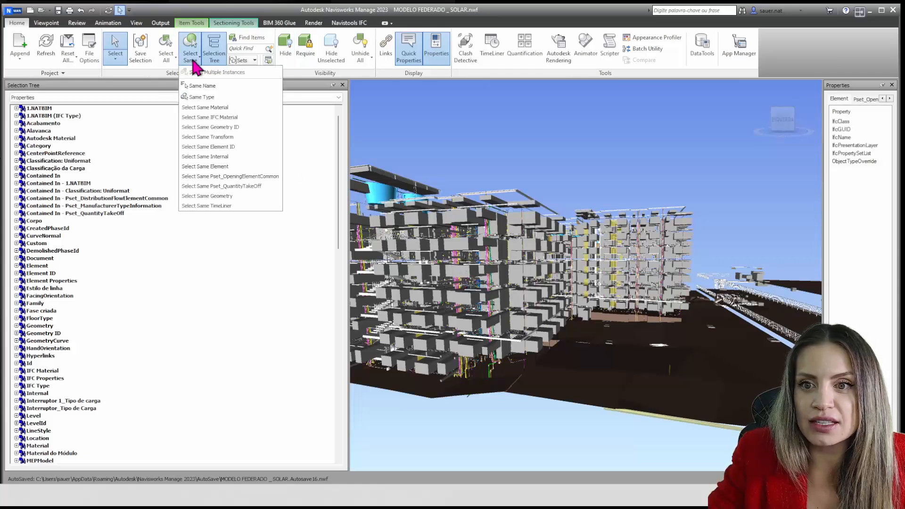
left_click(203, 98)
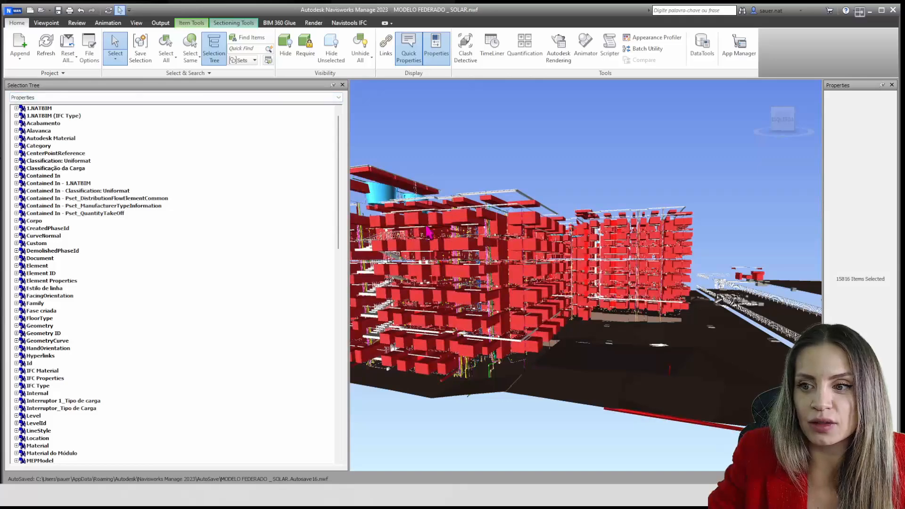
left_click(285, 47)
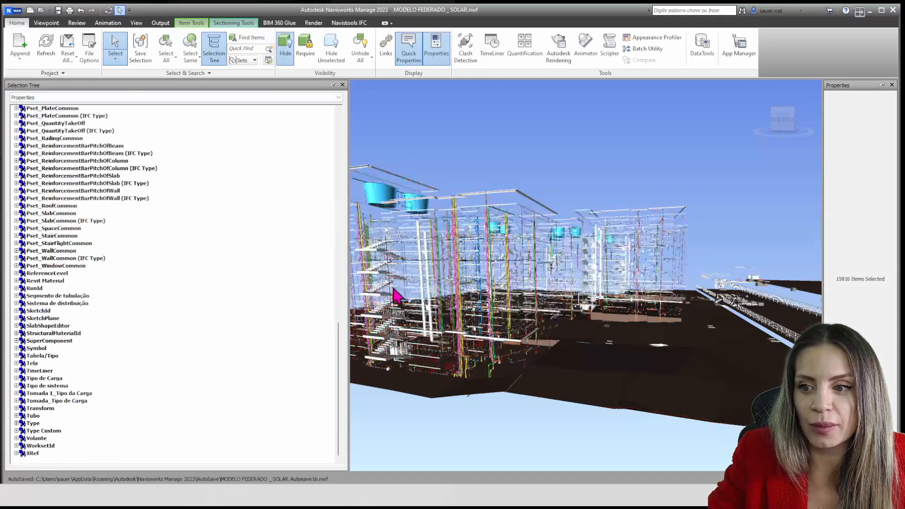
Examine the remaining pipes and stairs inside the towers, and select a stair landing to check its properties
scroll(513, 351, "down", 3)
middle_click_drag(513, 351, 440, 371)
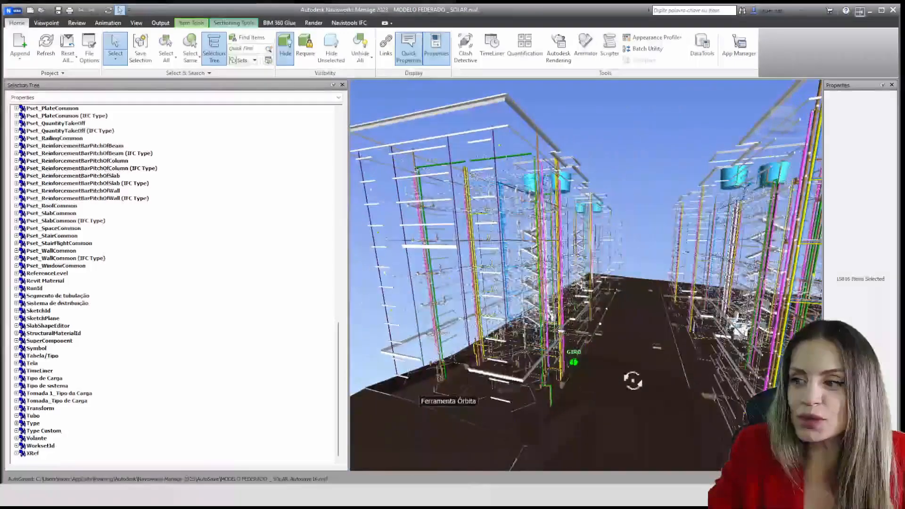
scroll(529, 335, "up", 3)
middle_click_drag(529, 335, 522, 318)
scroll(522, 318, "down", 6)
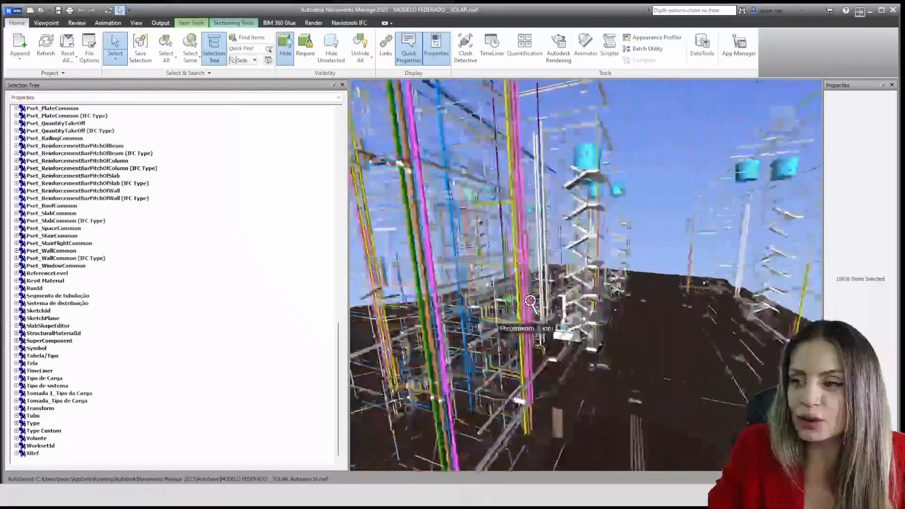
scroll(538, 307, "down", 5)
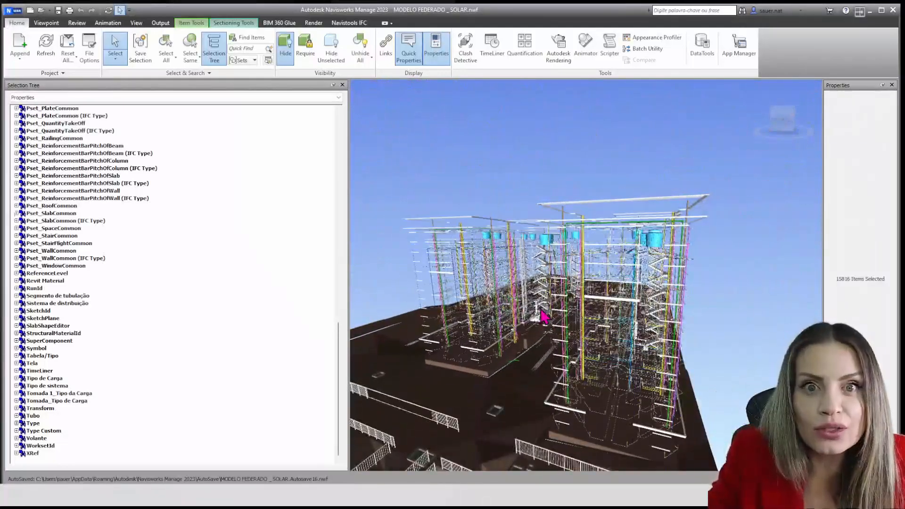
scroll(606, 285, "up", 10)
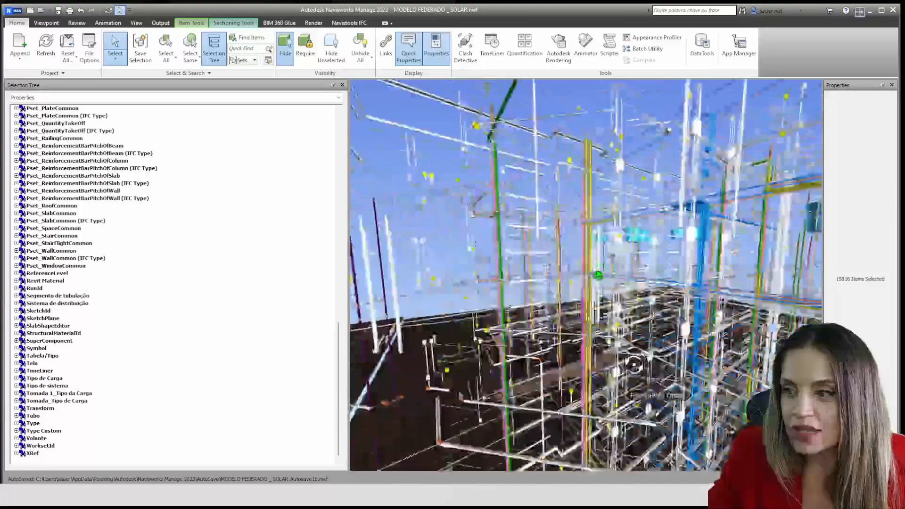
scroll(597, 275, "up", 8)
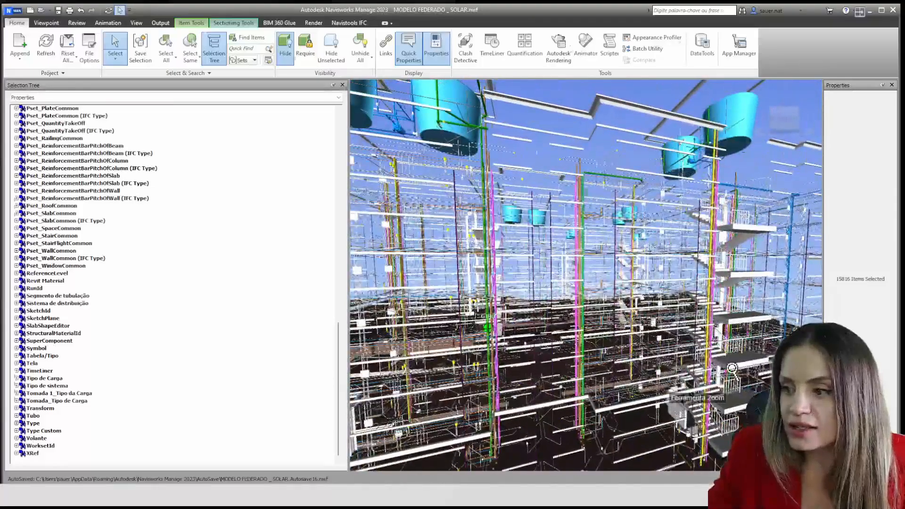
scroll(749, 365, "up", 3)
scroll(749, 365, "up", 6)
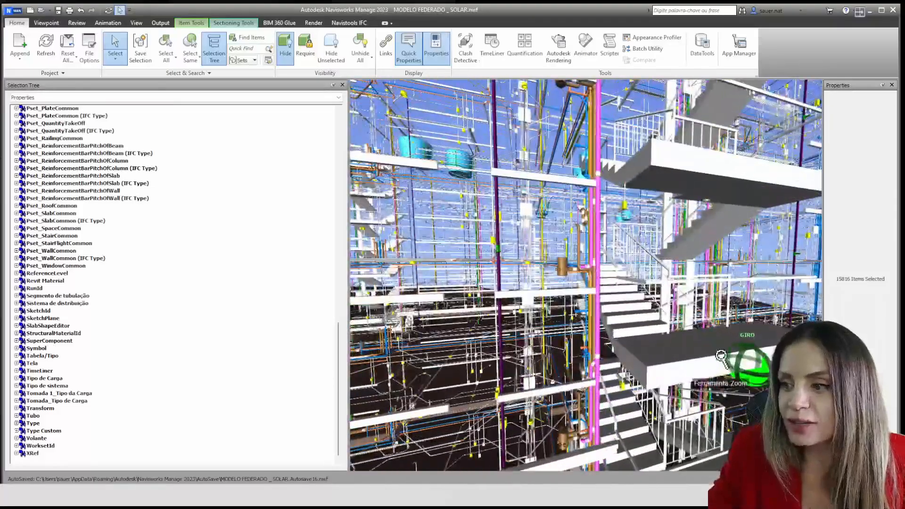
left_click(726, 361)
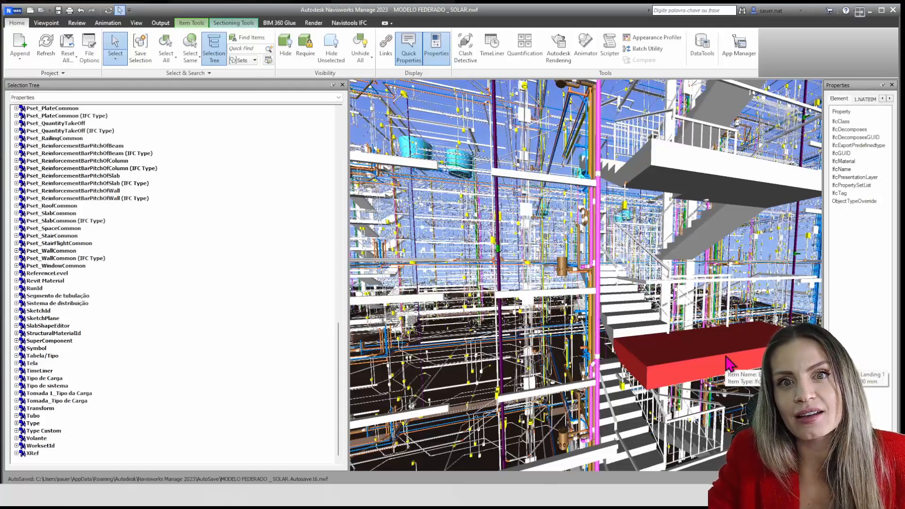
Examine the remaining site elements around the towers, including the terrain and railings
scroll(704, 354, "down", 10)
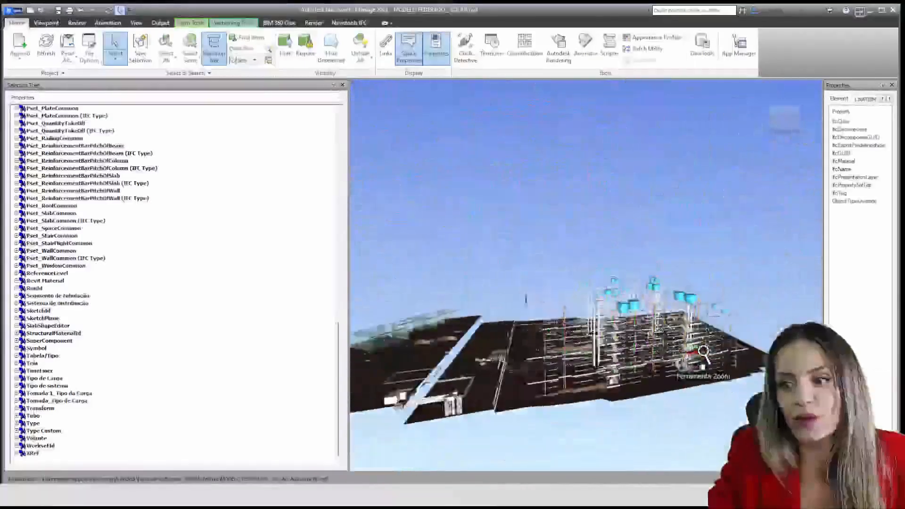
scroll(702, 351, "down", 3)
scroll(567, 363, "up", 6)
middle_click_drag(663, 356, 522, 379)
scroll(468, 378, "up", 5)
scroll(511, 377, "up", 6)
middle_click_drag(525, 314, 509, 203)
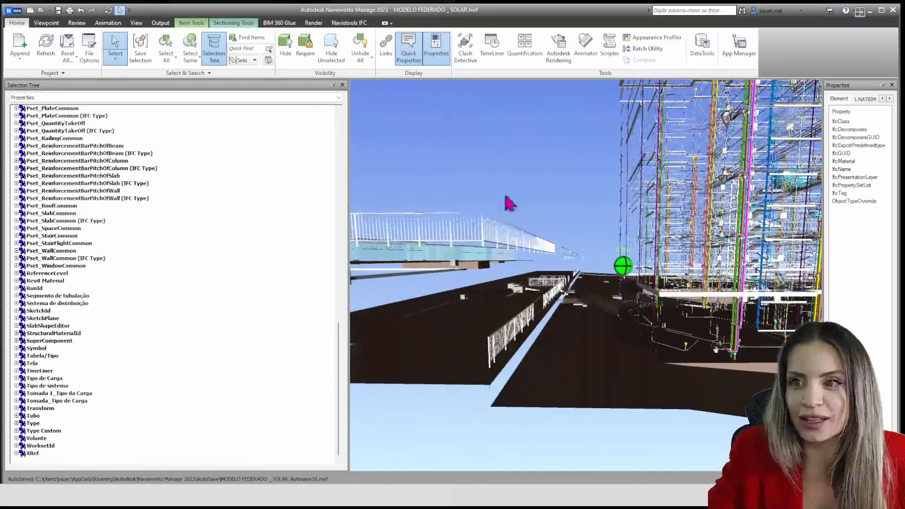
Unhide all elements and select every element that has the Volume property of the 1.NATBIM set
left_click(370, 44)
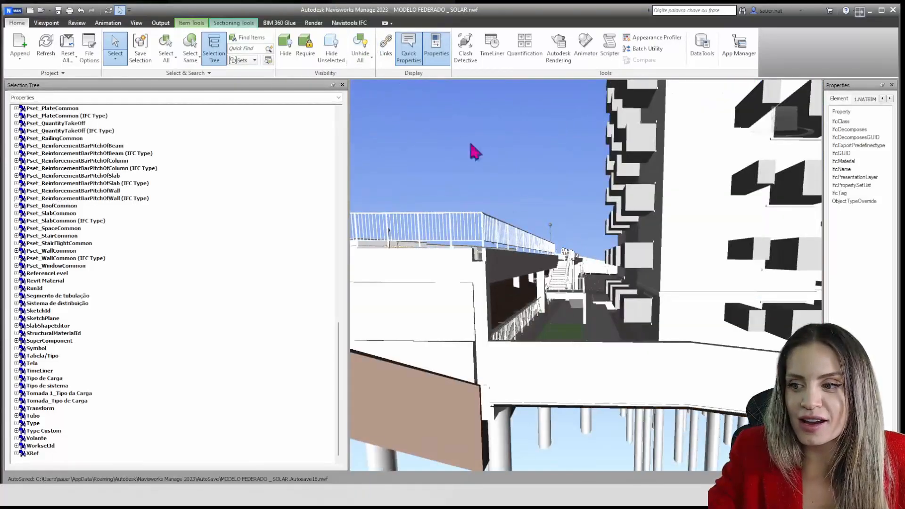
scroll(61, 241, "up", 20)
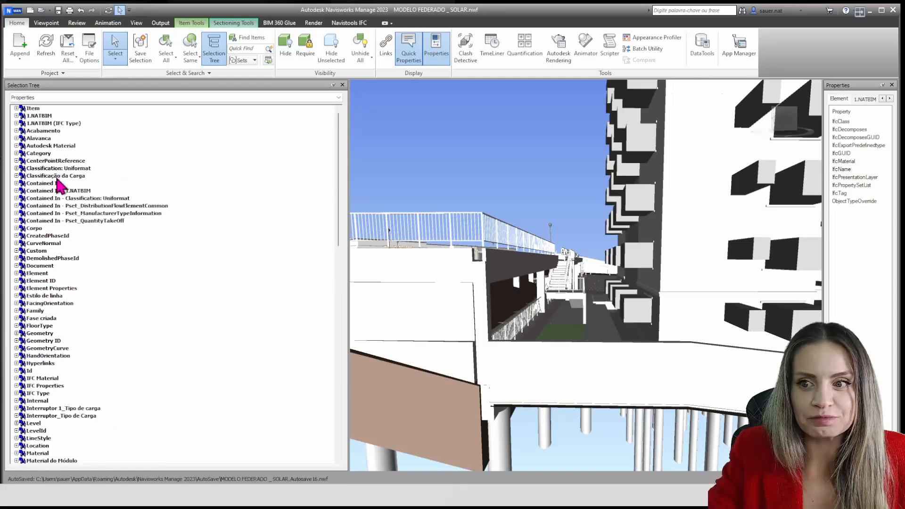
left_click(16, 115)
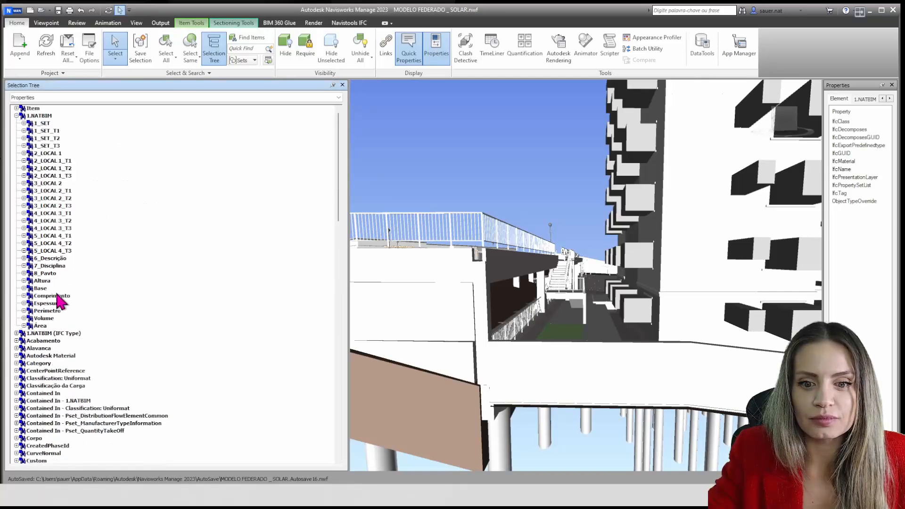
left_click(44, 318)
Select the upper run of the outdoor stair beside the garage building and inspect its 1.NATBIM properties in a widened Properties window
scroll(565, 270, "up", 5)
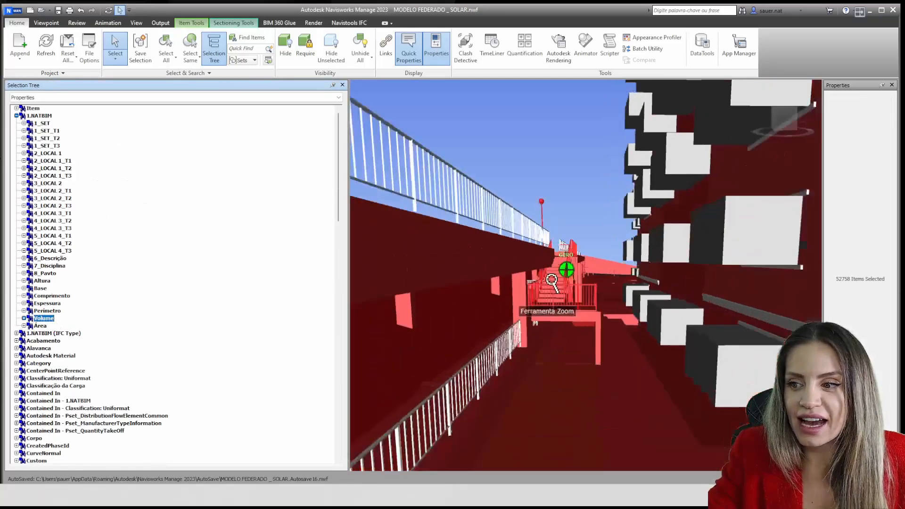
left_click(542, 306)
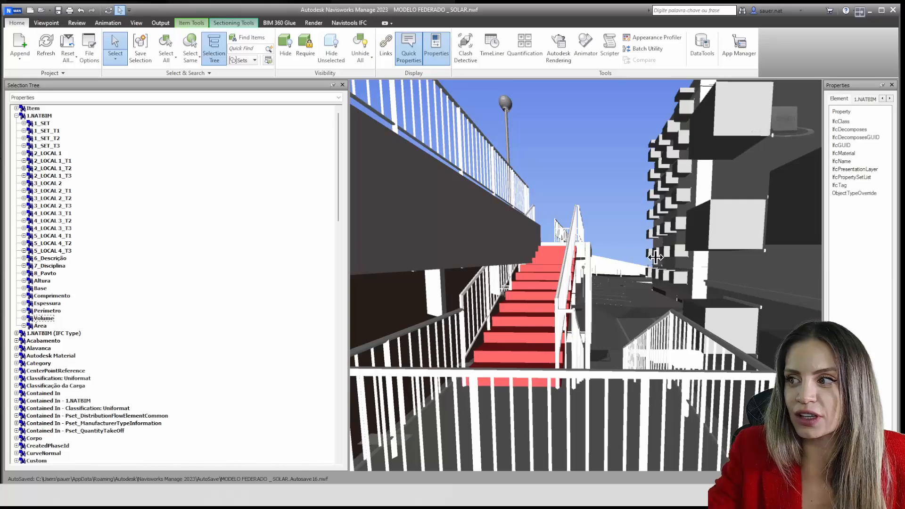
left_click_drag(655, 257, 588, 259)
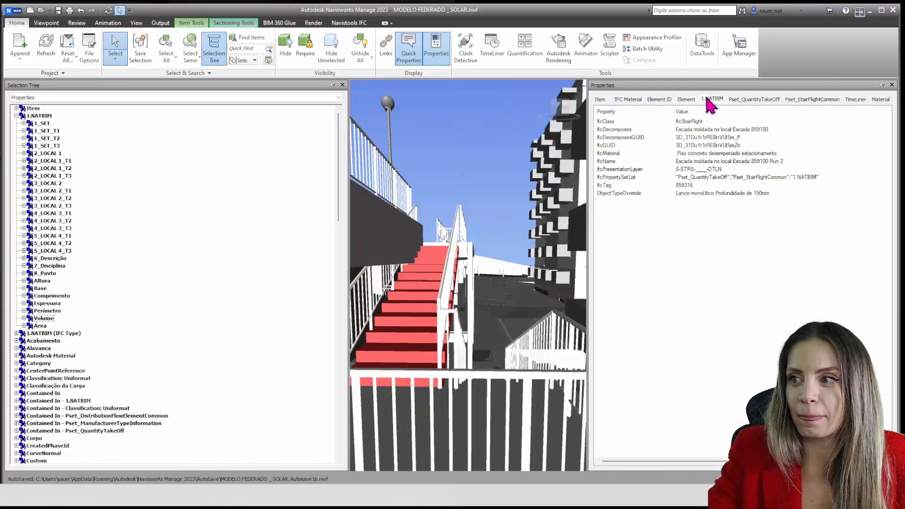
left_click(712, 99)
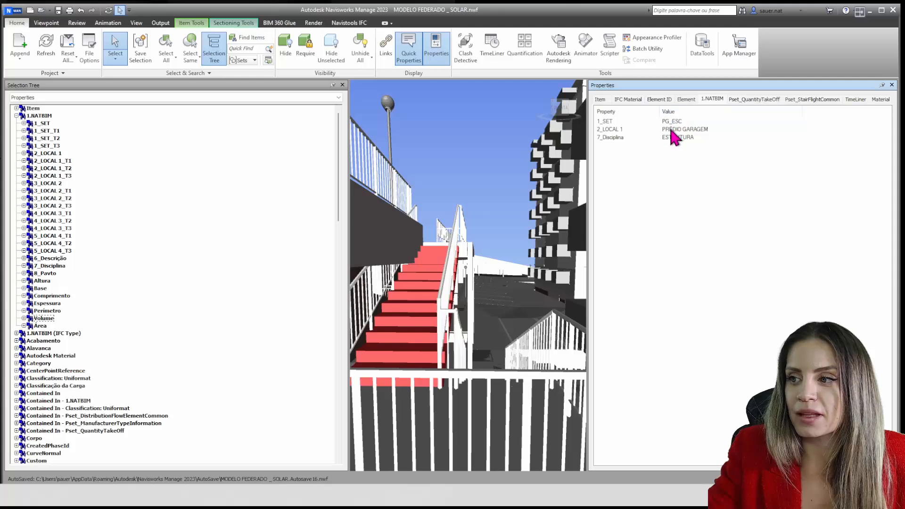
Switch the Selection Tree to the Standard view and examine where the selected stair run sits in the IfcStair hierarchy
left_click(66, 98)
left_click(51, 106)
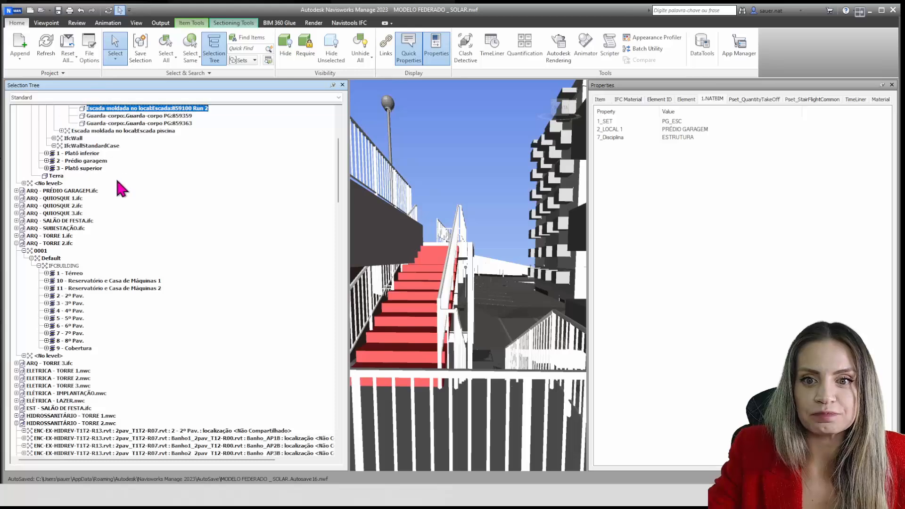
scroll(120, 189, "up", 4)
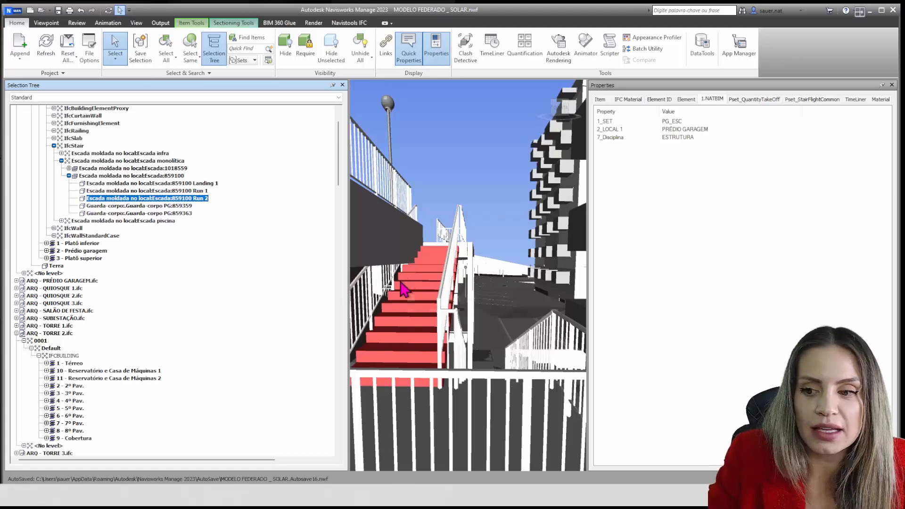
Set the selection resolution to First Object and select the entire outdoor stair with its landing, runs and railings
mouse_move(405, 288)
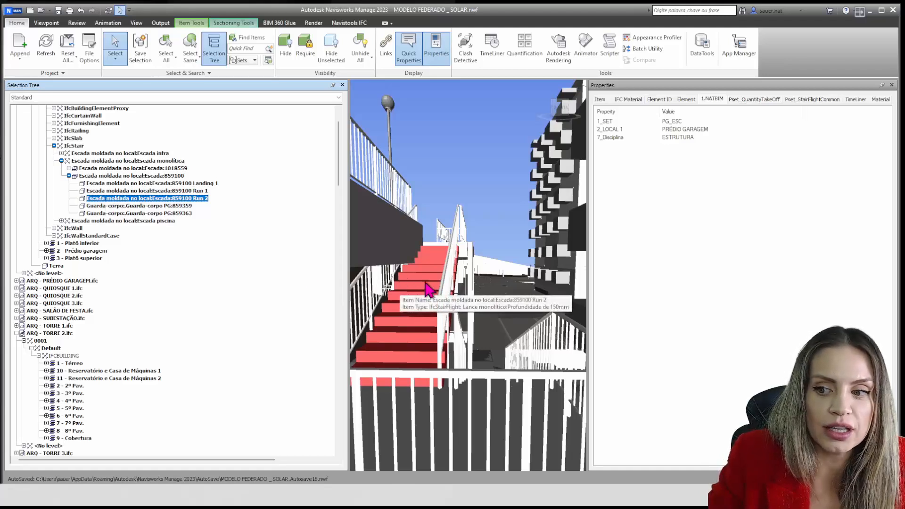
right_click(428, 287)
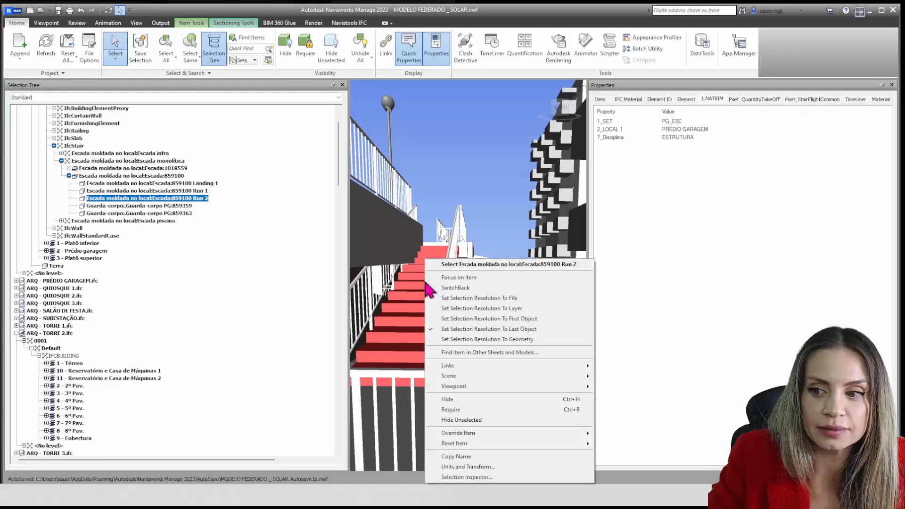
left_click(521, 319)
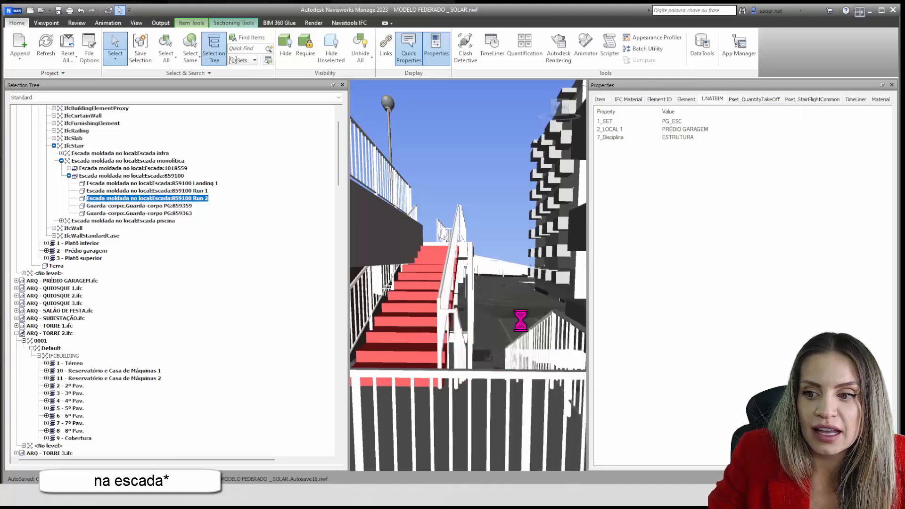
left_click(444, 258)
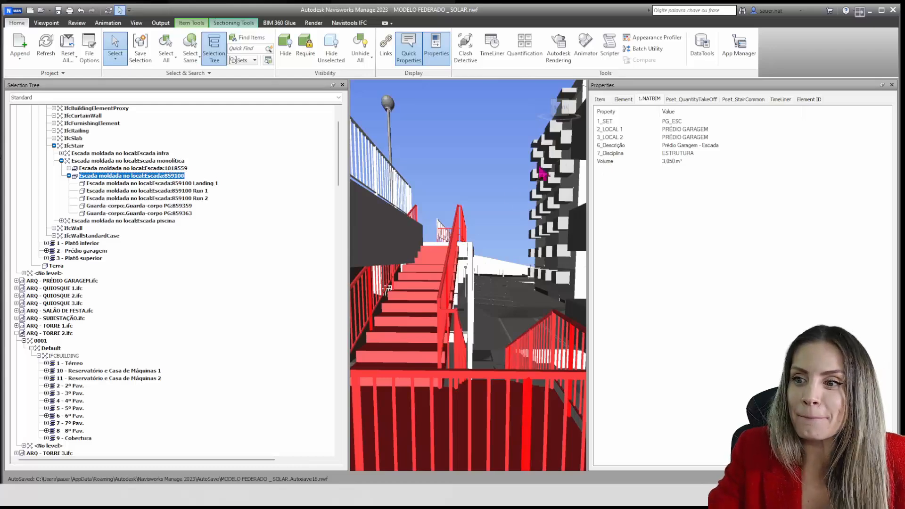
Close the Properties window and examine the selected stair's location within the whole model
scroll(483, 221, "up", 5)
scroll(483, 220, "down", 5)
middle_click_drag(482, 220, 518, 277, "shift")
left_click(891, 85)
middle_click_drag(733, 156, 646, 281, "shift")
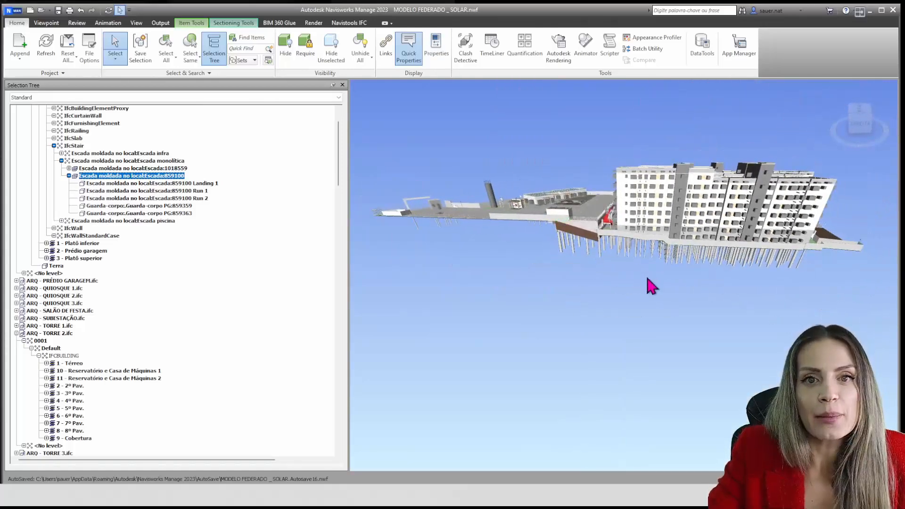
scroll(629, 274, "up", 5)
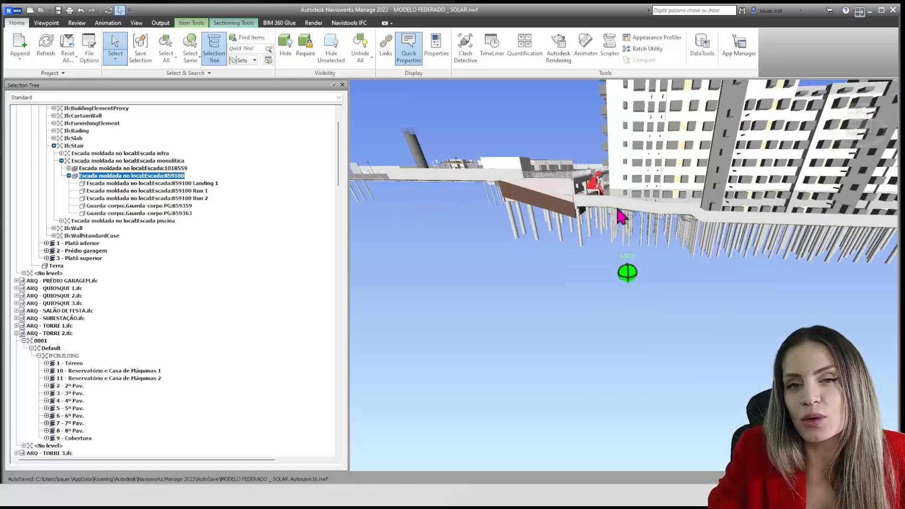
Show the Properties window again and return the Selection Tree to its Properties view
left_click(435, 44)
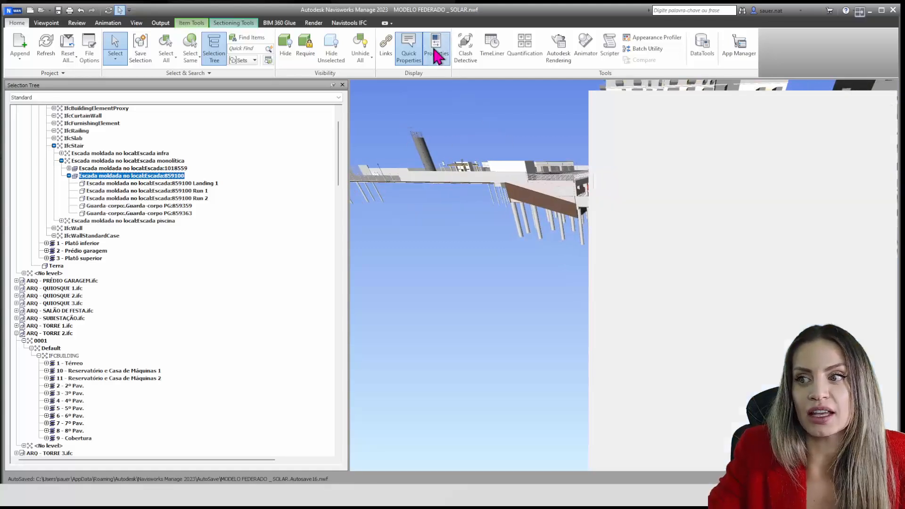
left_click(32, 96)
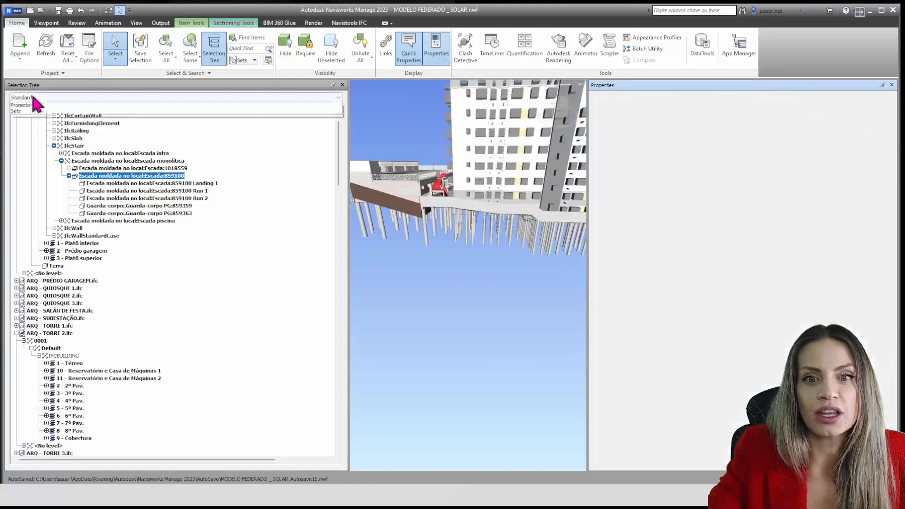
left_click(30, 118)
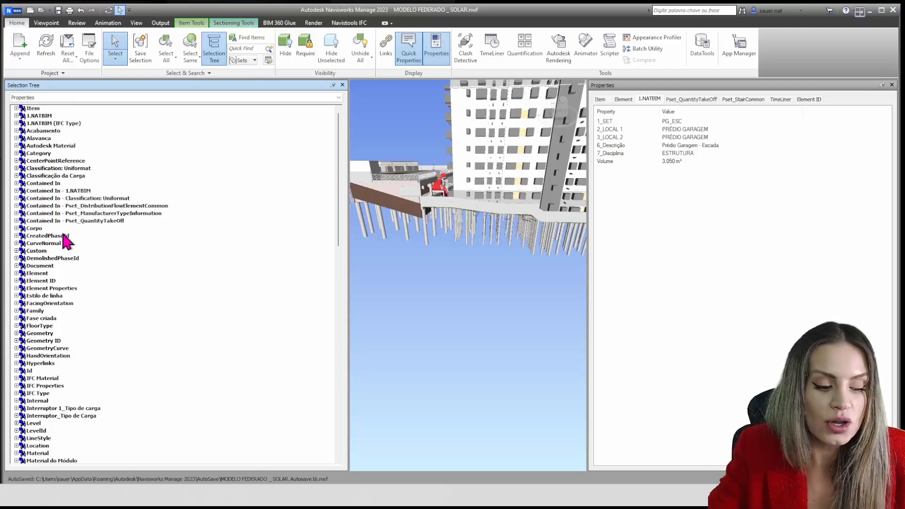
Open the Find Items tool to search the model by parameters
left_click(254, 41)
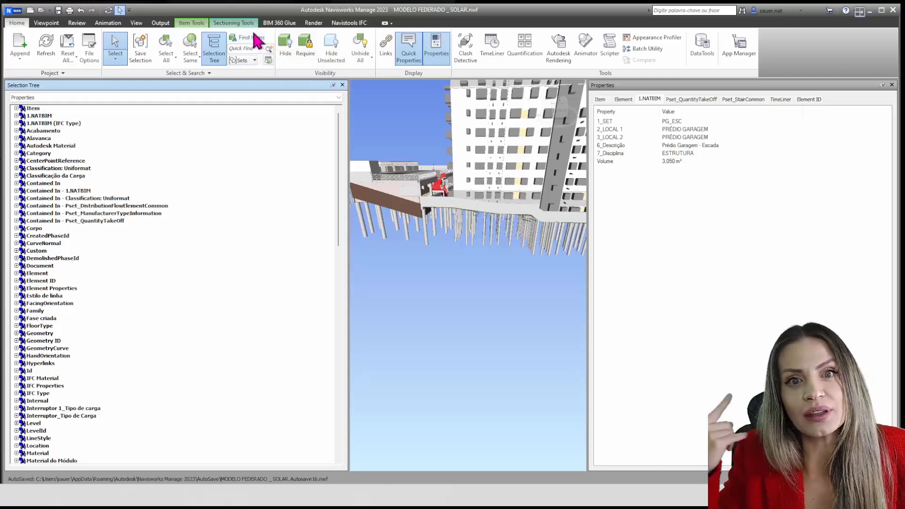